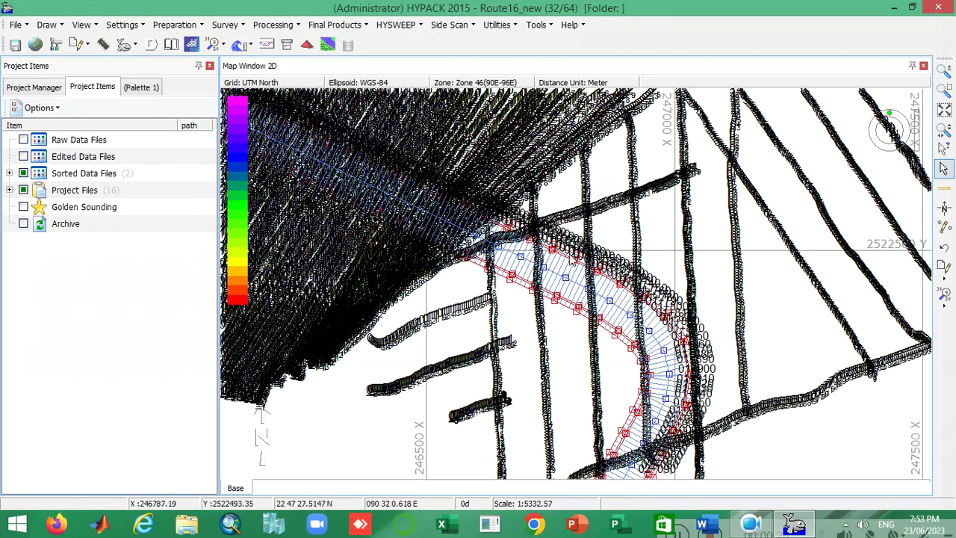
- In the sorted data files, hide Prework_Route16.xyz and display Postwork_route16.xyz on the map
scroll(632, 274, "down", 5)
scroll(504, 194, "up", 2)
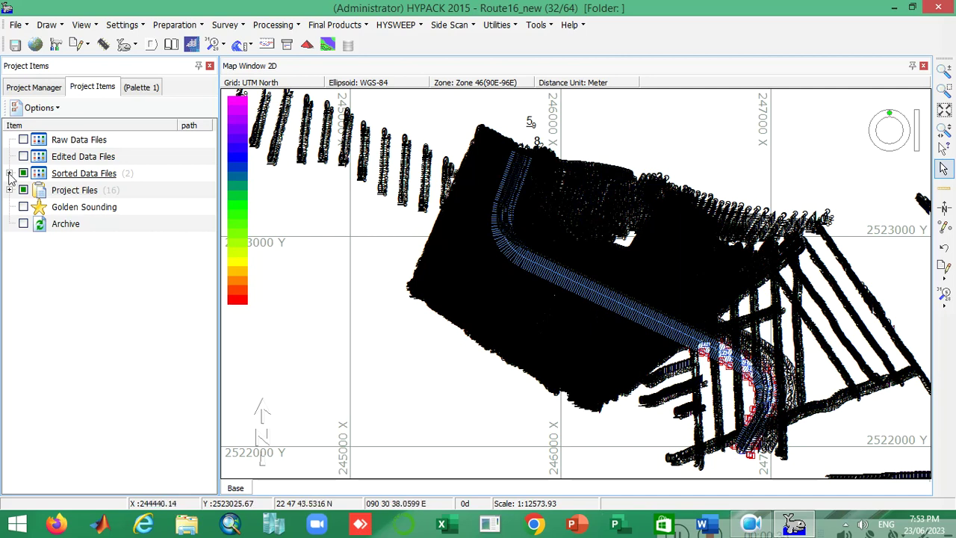
left_click(9, 173)
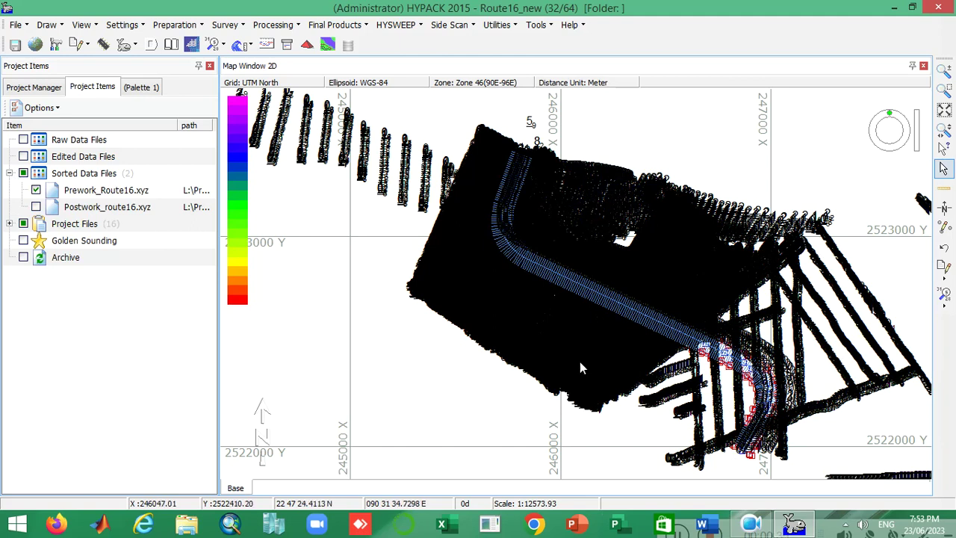
left_click(36, 189)
left_click(36, 207)
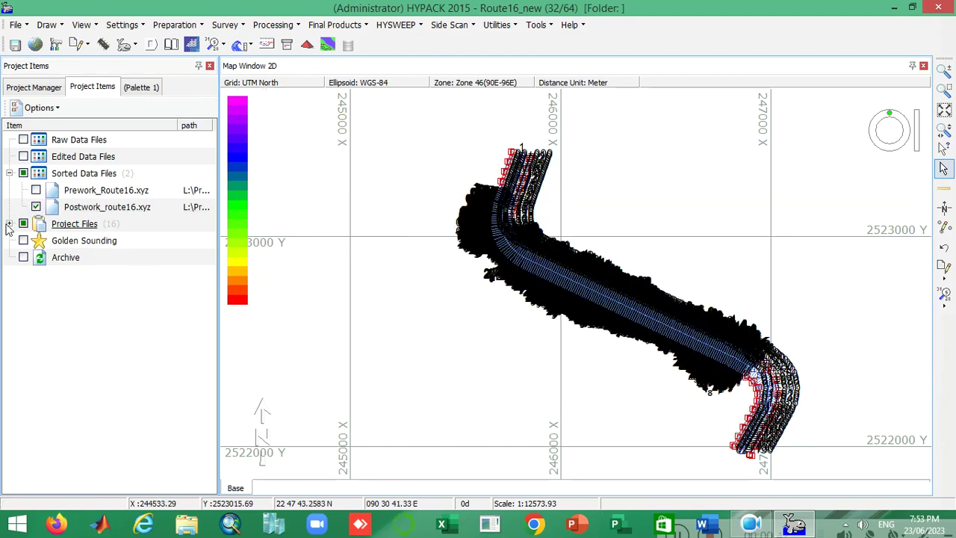
- Hide the planned line file CL_Route16.lnw and the displayed Designsection_route16 line file from the map
left_click(9, 223)
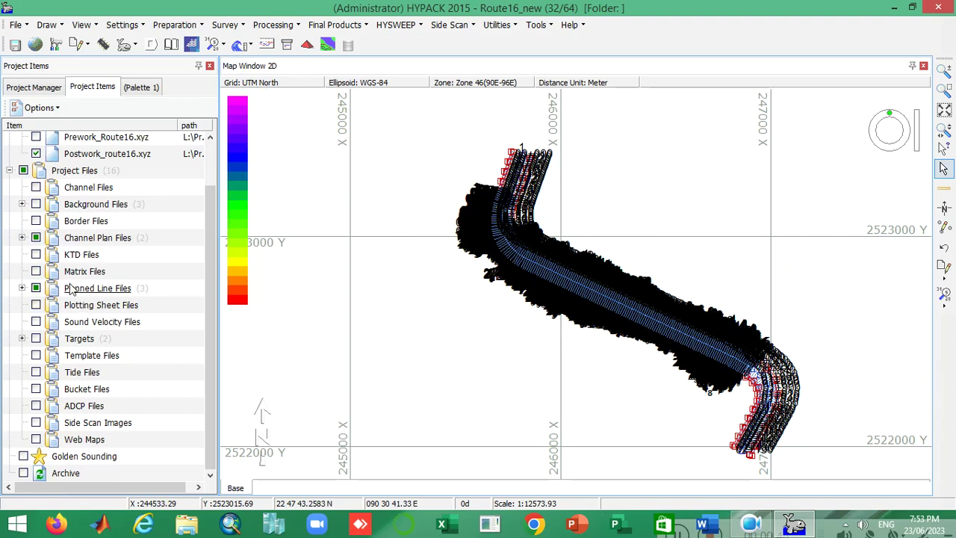
left_click(22, 288)
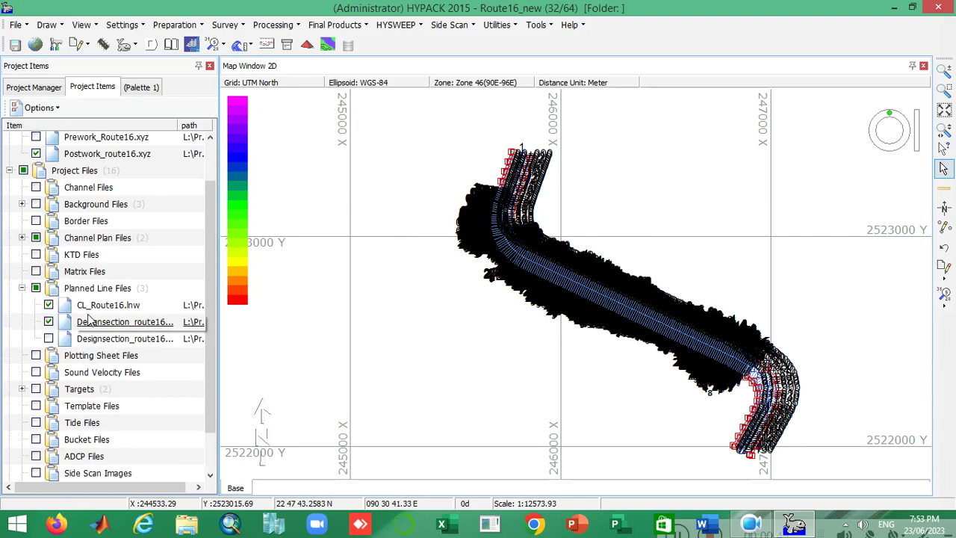
left_click(49, 305)
left_click(49, 322)
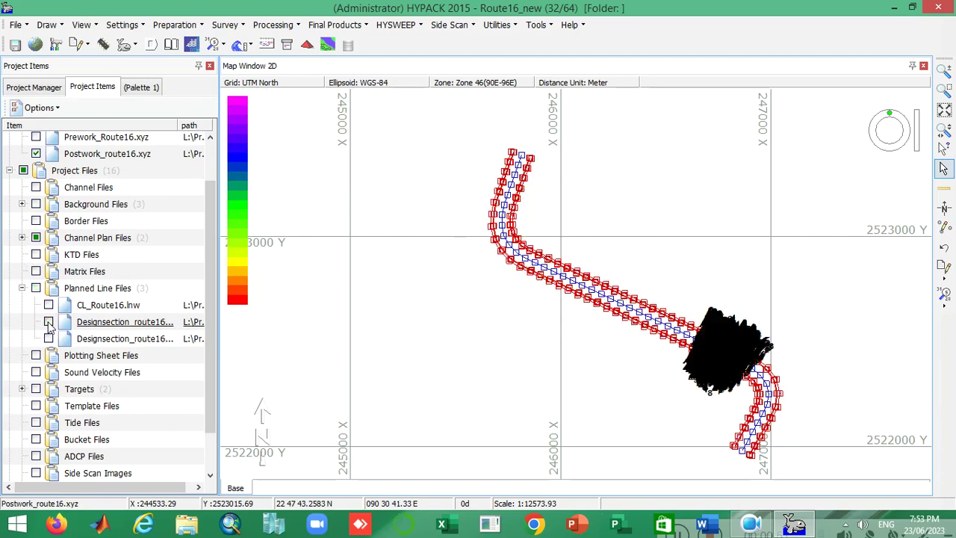
- Hide the displayed Design_Plan_route16 channel plan file so only the postwork soundings remain drawn
scroll(30, 354, "down", 1)
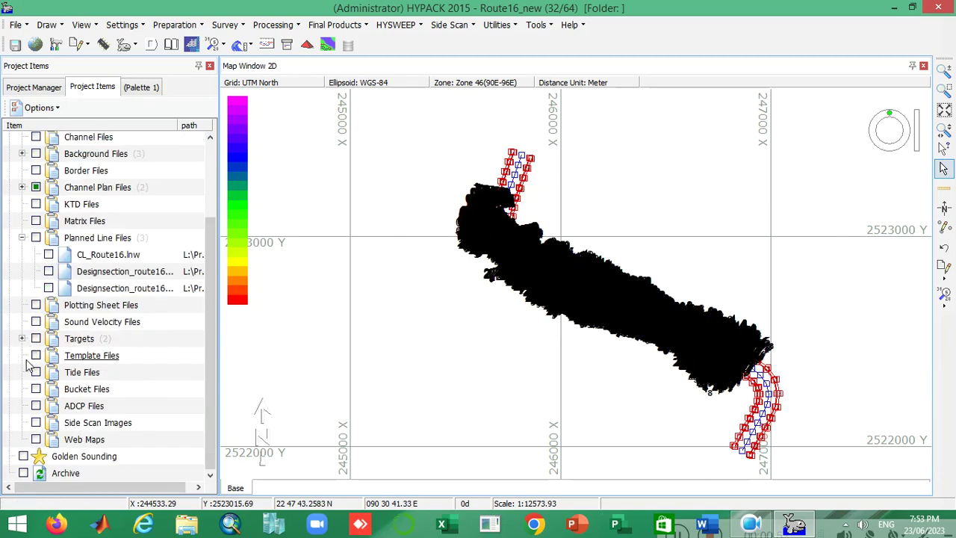
left_click(22, 187)
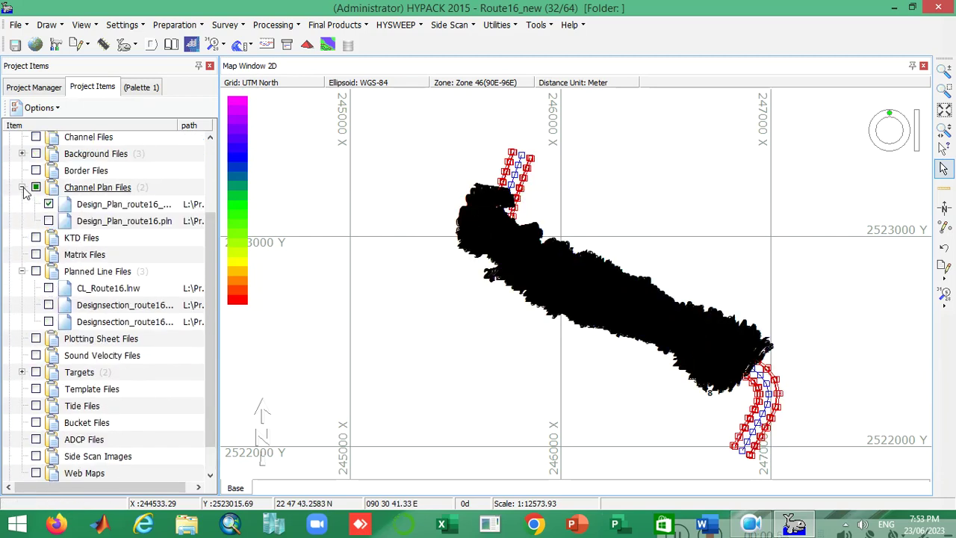
left_click(49, 204)
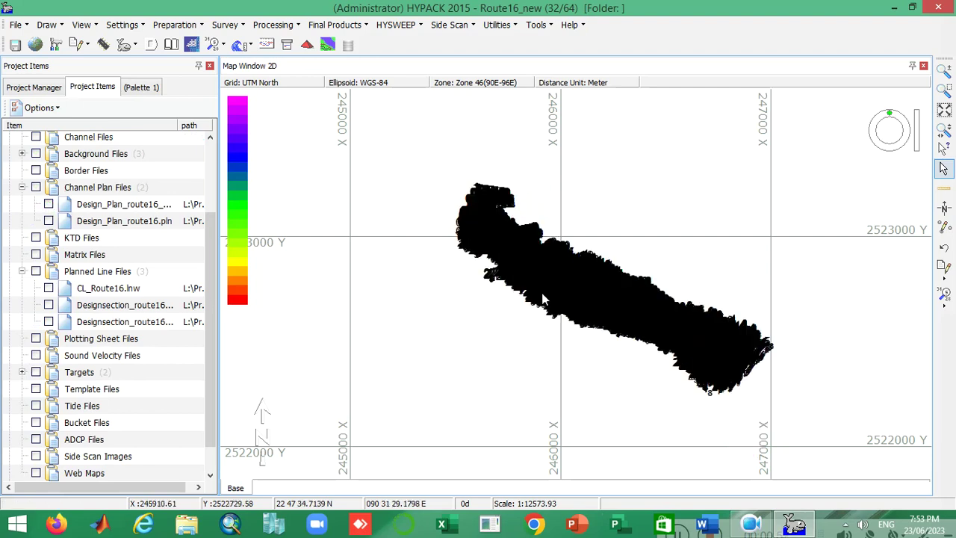
- Examine the coverage of the postwork soundings on the map and dismiss the Java update notification
scroll(497, 245, "up", 2)
scroll(523, 254, "up", 1)
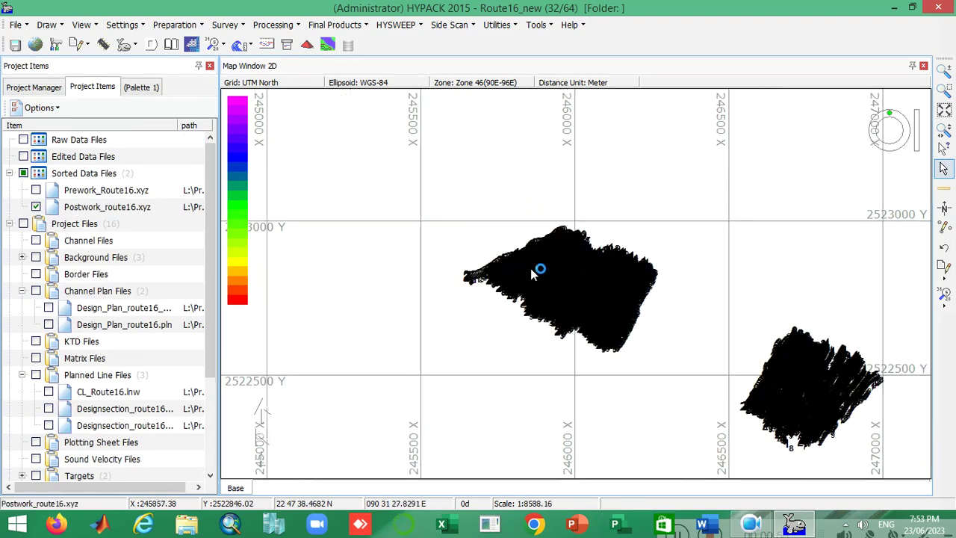
scroll(615, 284, "up", 1)
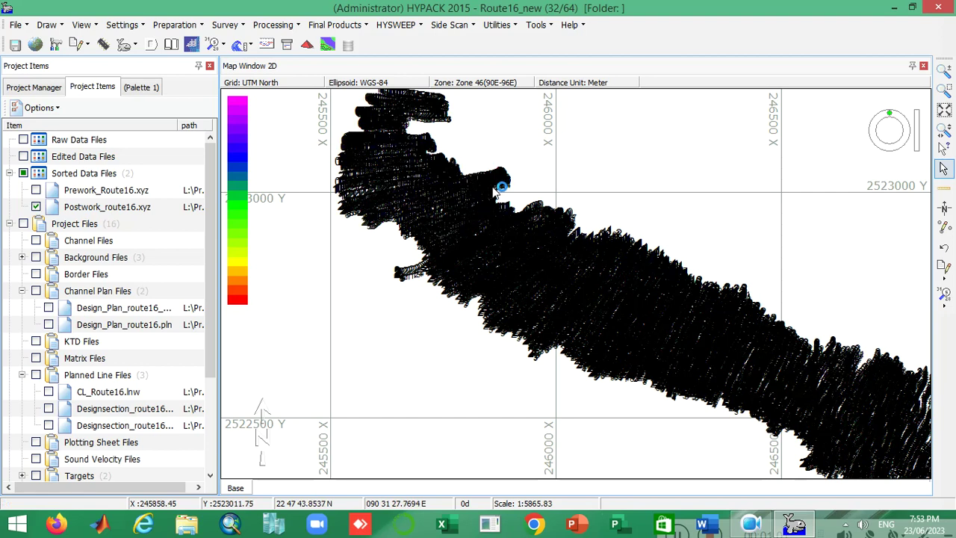
scroll(494, 192, "down", 1)
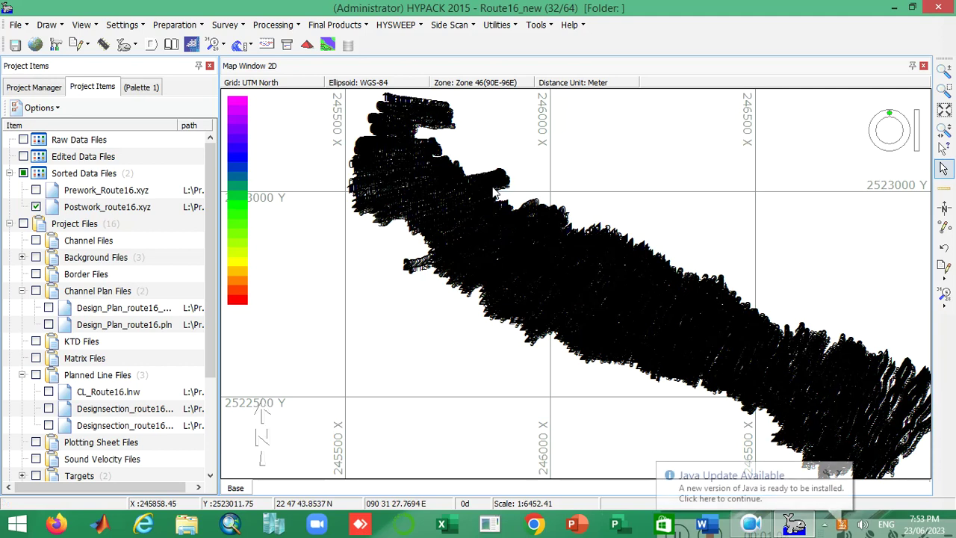
left_click(839, 472)
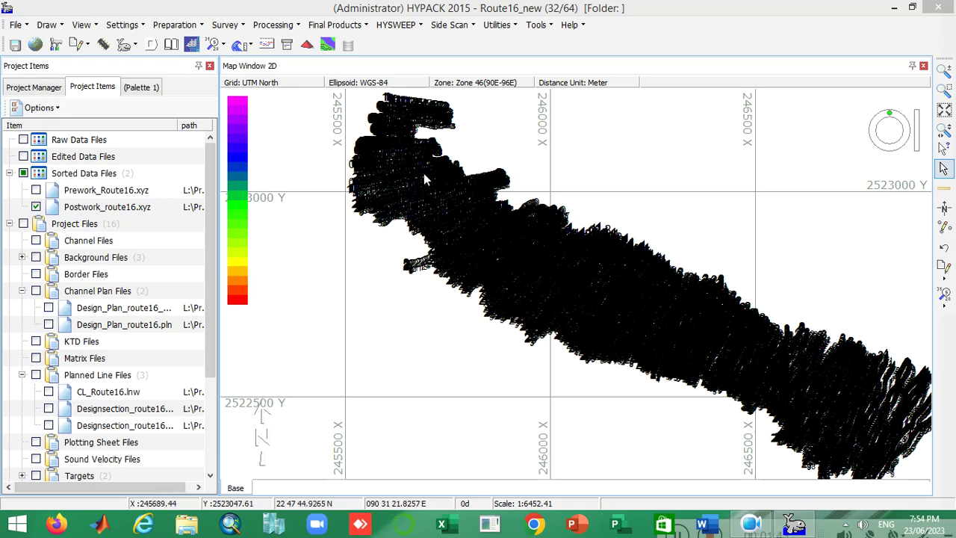
- Examine the individual postwork depth values along the survey lines and the overall extent of the surveyed route
left_click(390, 162)
scroll(390, 162, "up", 4)
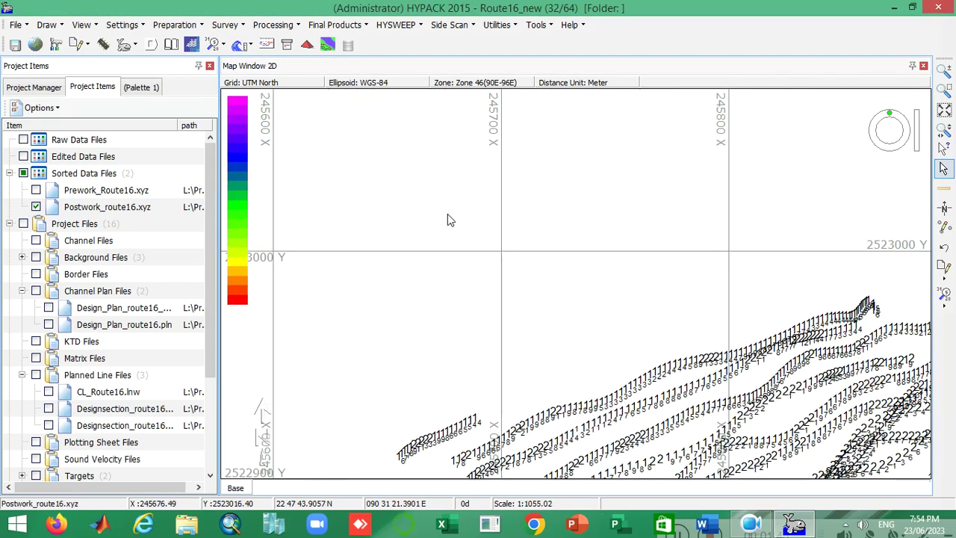
scroll(456, 215, "up", 3)
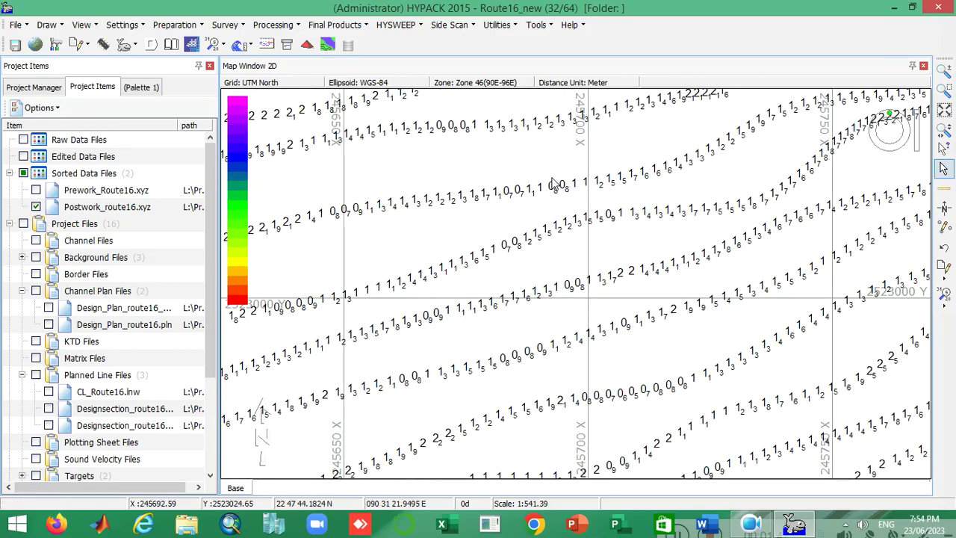
scroll(635, 192, "down", 5)
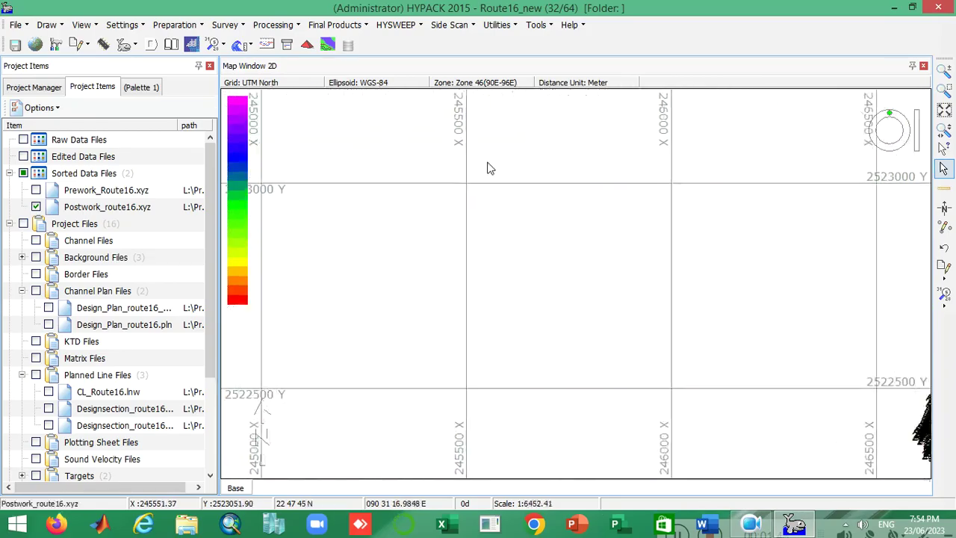
scroll(525, 201, "up", 4)
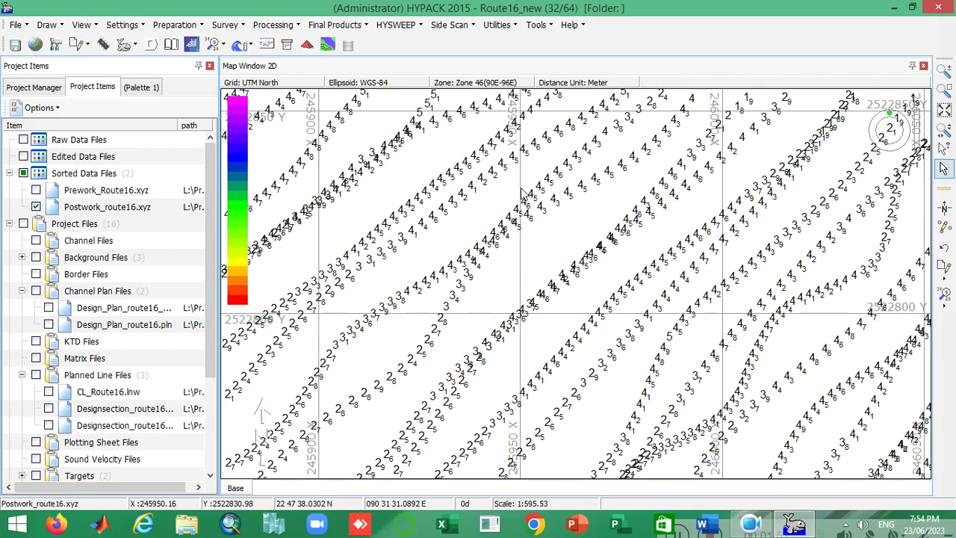
scroll(521, 194, "down", 3)
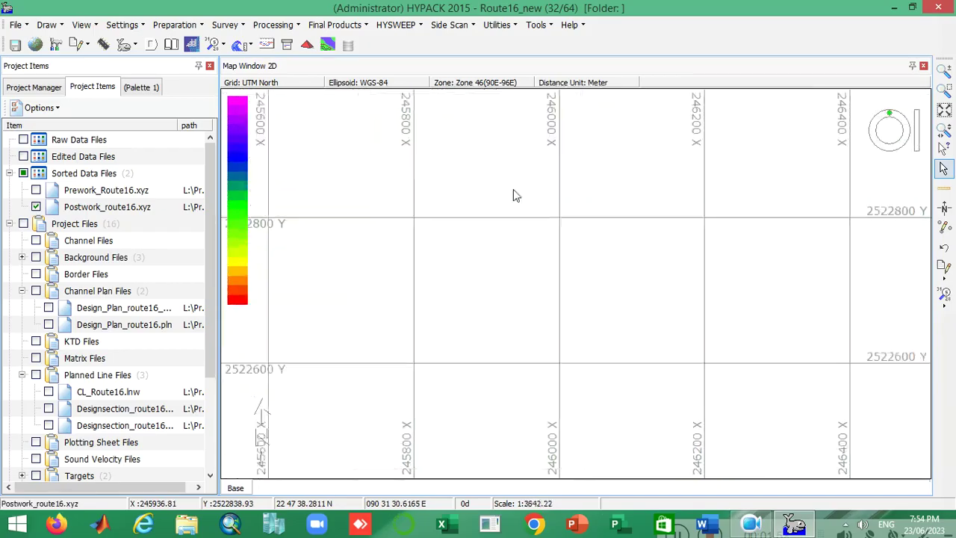
scroll(643, 257, "up", 8)
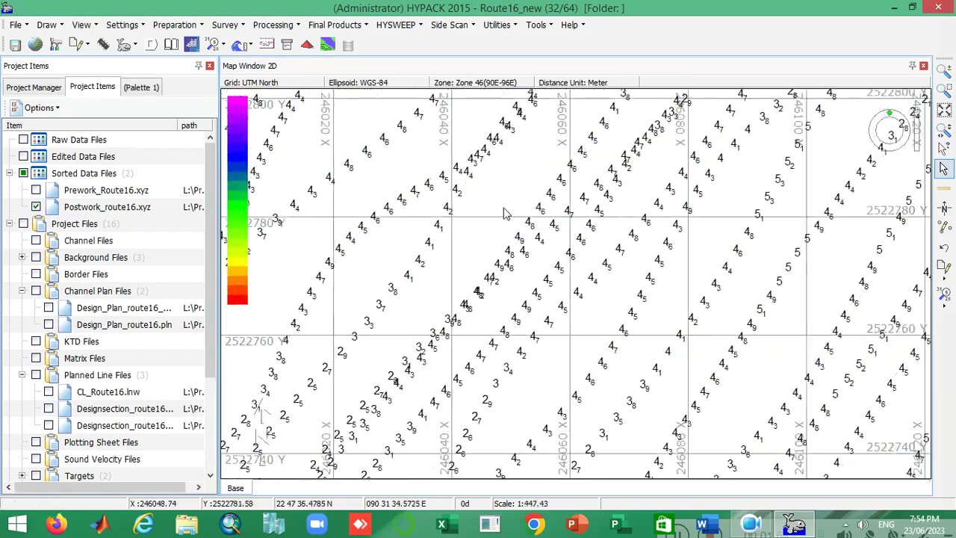
scroll(523, 233, "down", 2)
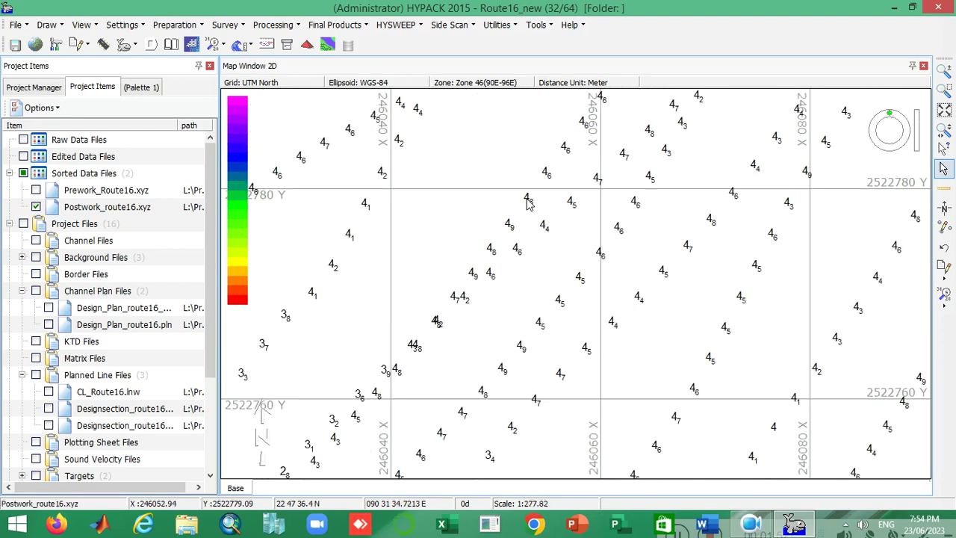
scroll(486, 209, "down", 8)
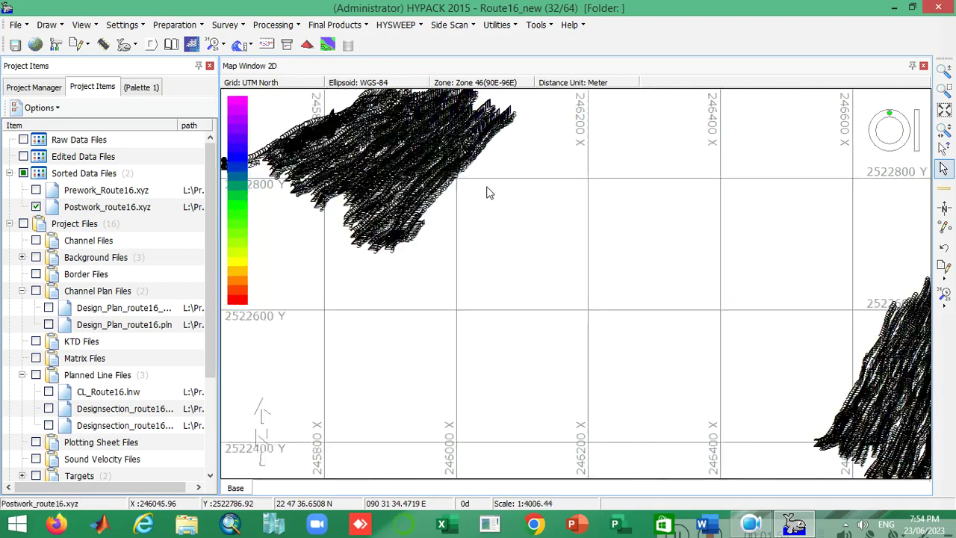
scroll(440, 213, "up", 3)
scroll(741, 299, "up", 4)
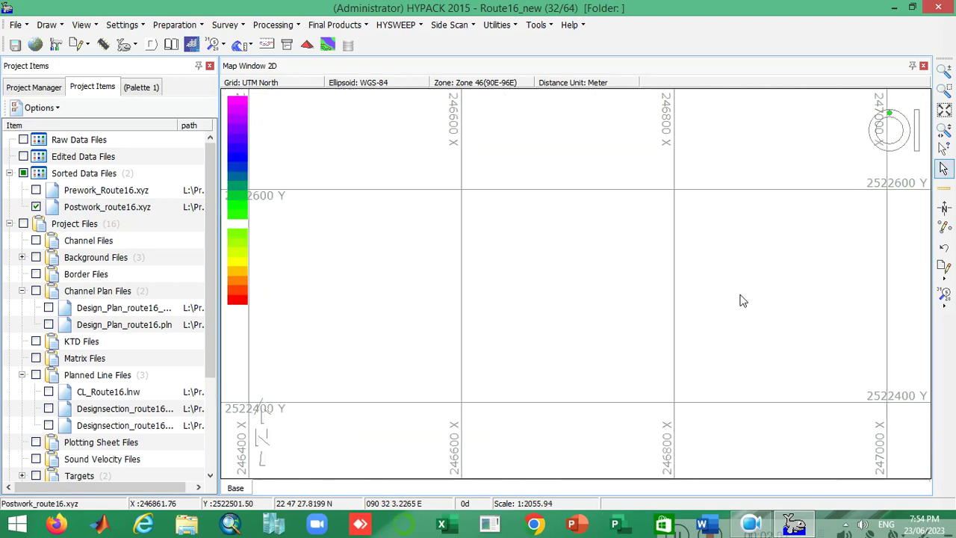
scroll(735, 347, "down", 4)
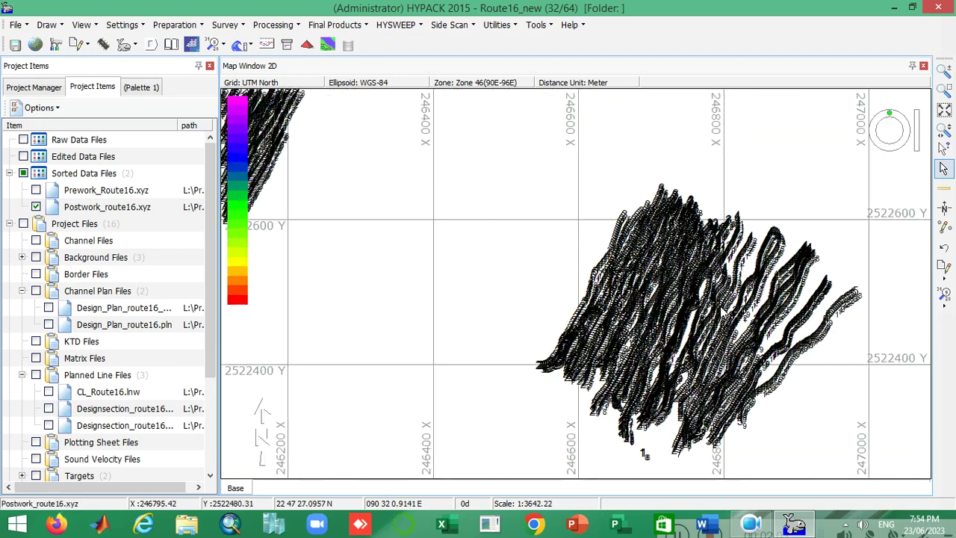
scroll(735, 347, "down", 2)
scroll(367, 134, "up", 2)
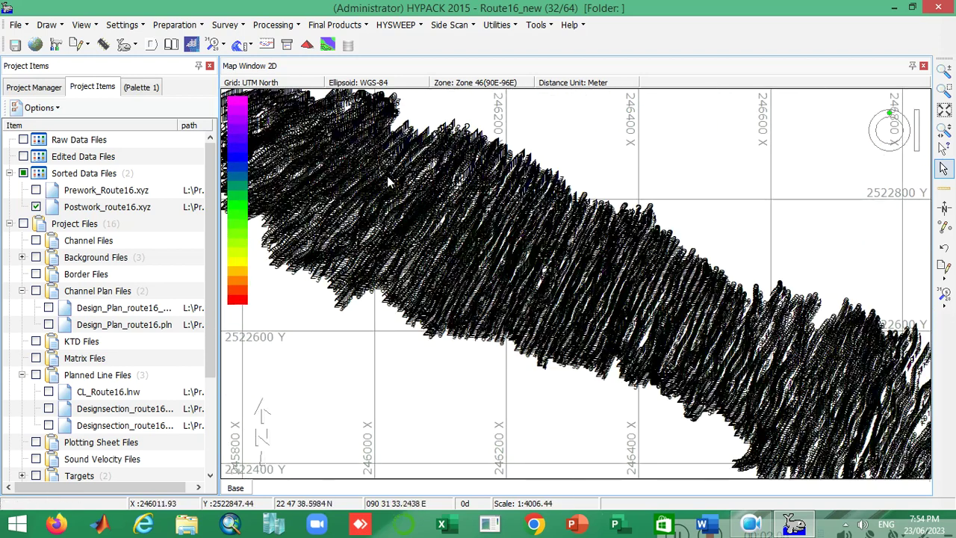
scroll(508, 210, "down", 2)
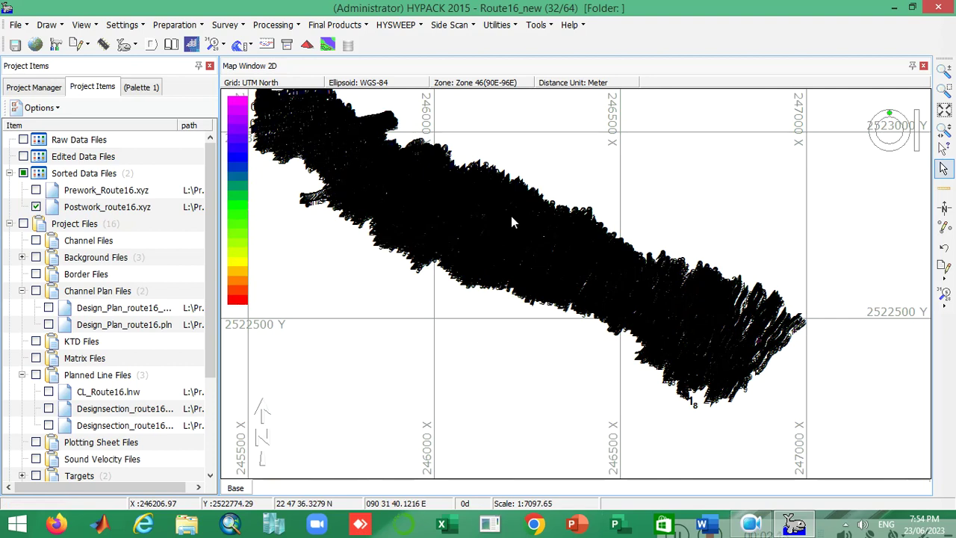
scroll(511, 216, "down", 2)
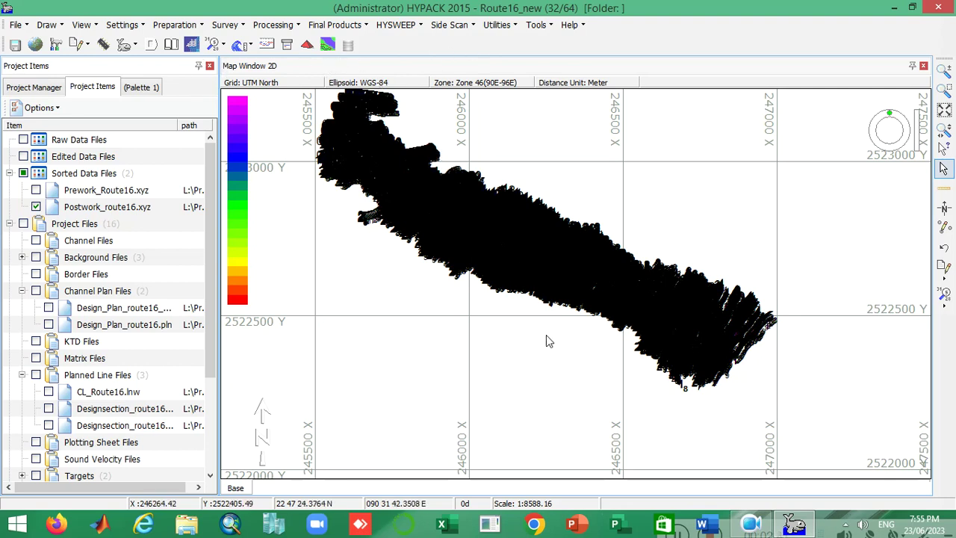
scroll(573, 376, "down", 1)
scroll(393, 161, "up", 1)
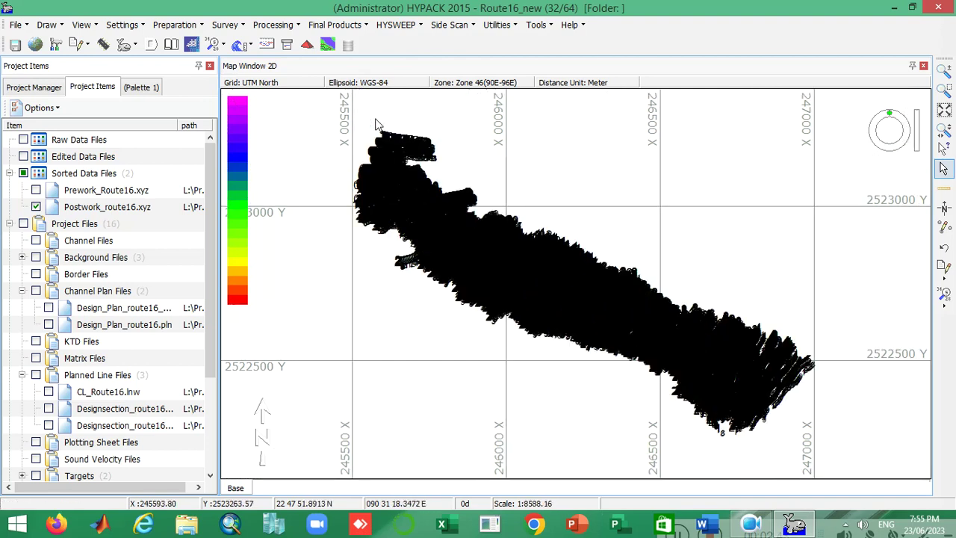
- Open the TIN Model program from the final products and reposition its window over the map
left_click(193, 27)
mouse_move(201, 42)
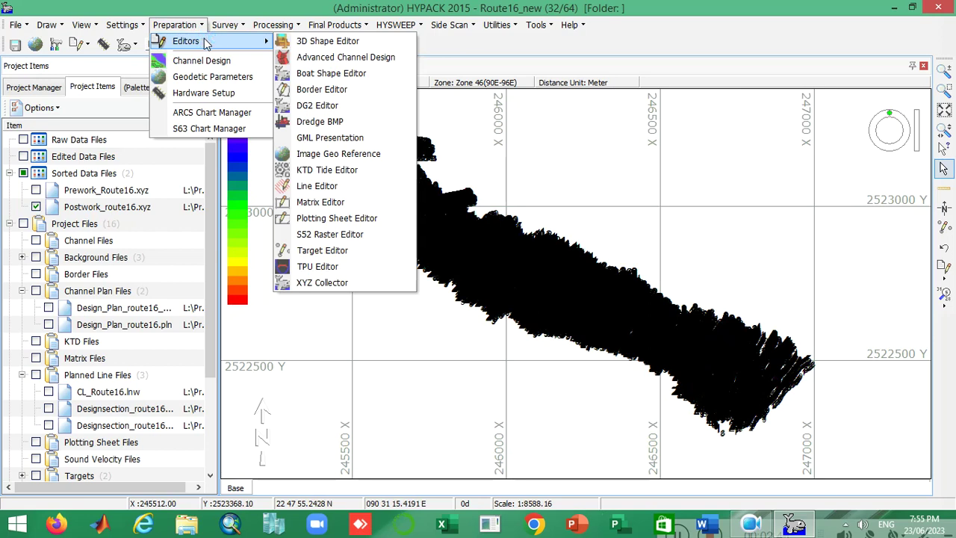
mouse_move(267, 27)
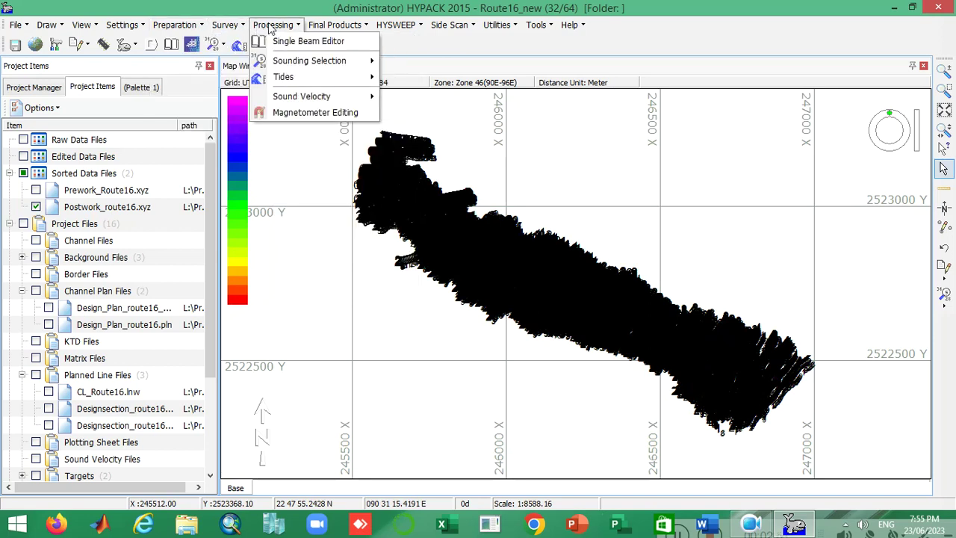
mouse_move(325, 27)
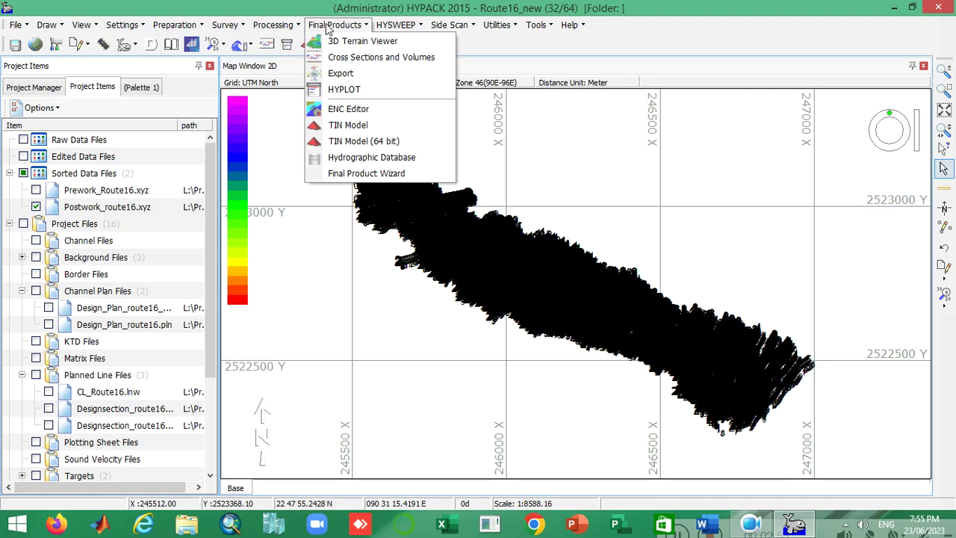
left_click(388, 129)
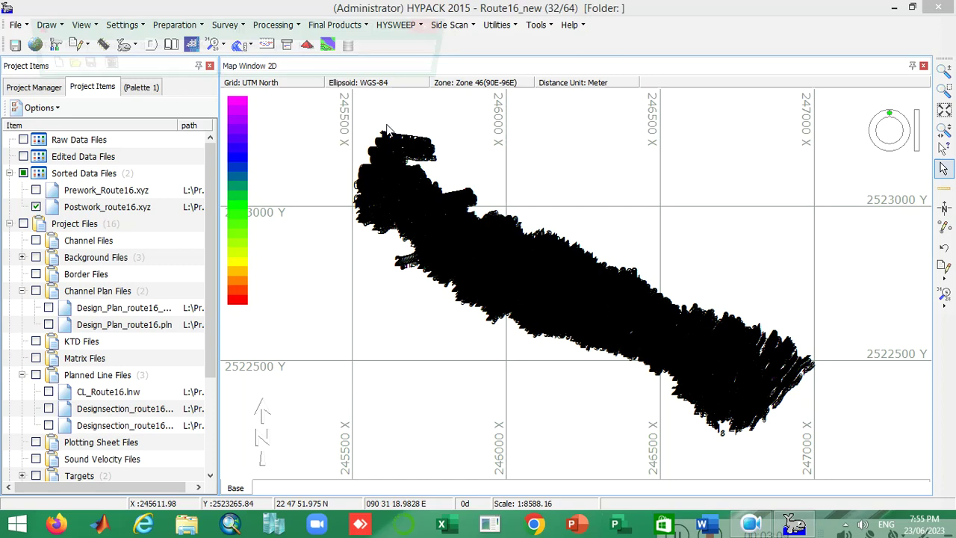
left_click_drag(311, 30, 599, 37)
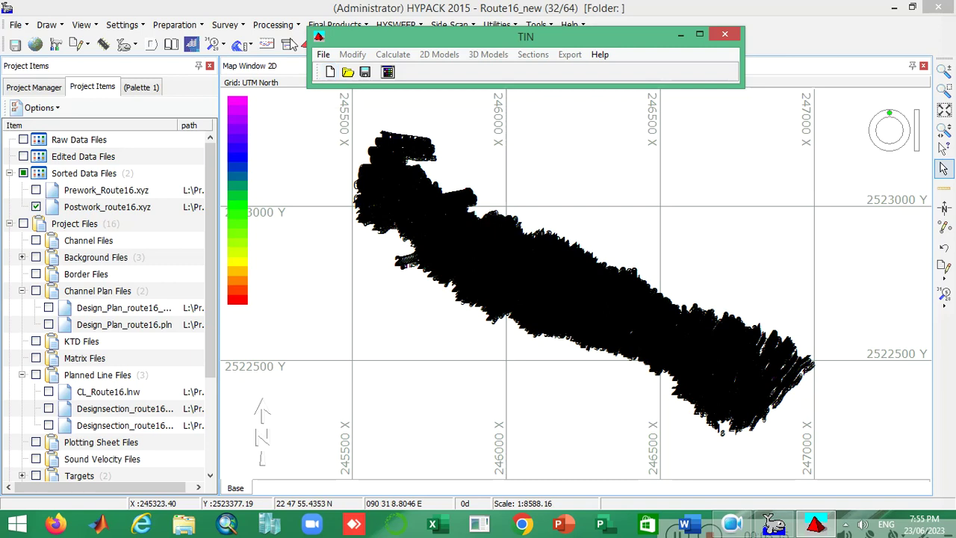
- Start a new TIN model and clear the preset main input file and section file from its initial data
left_click(330, 74)
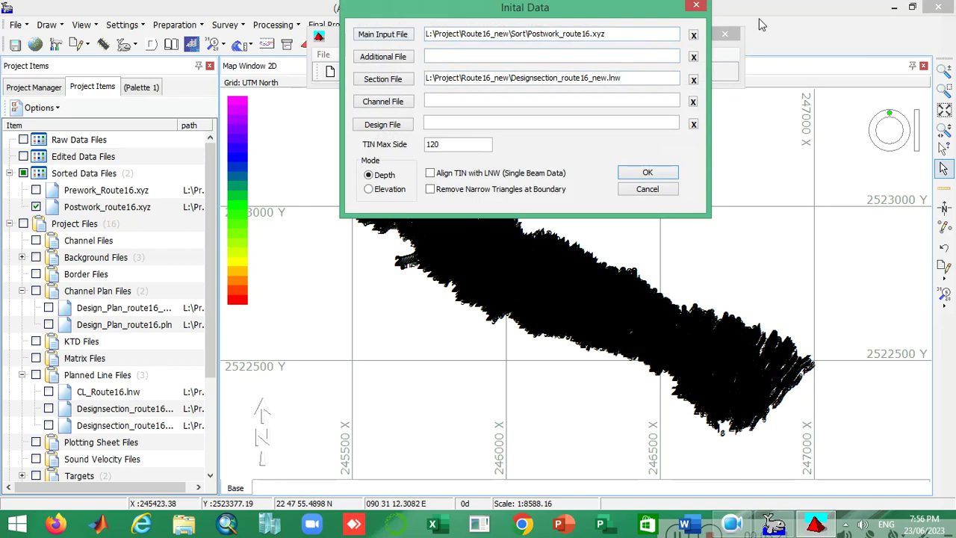
left_click(693, 34)
left_click(693, 79)
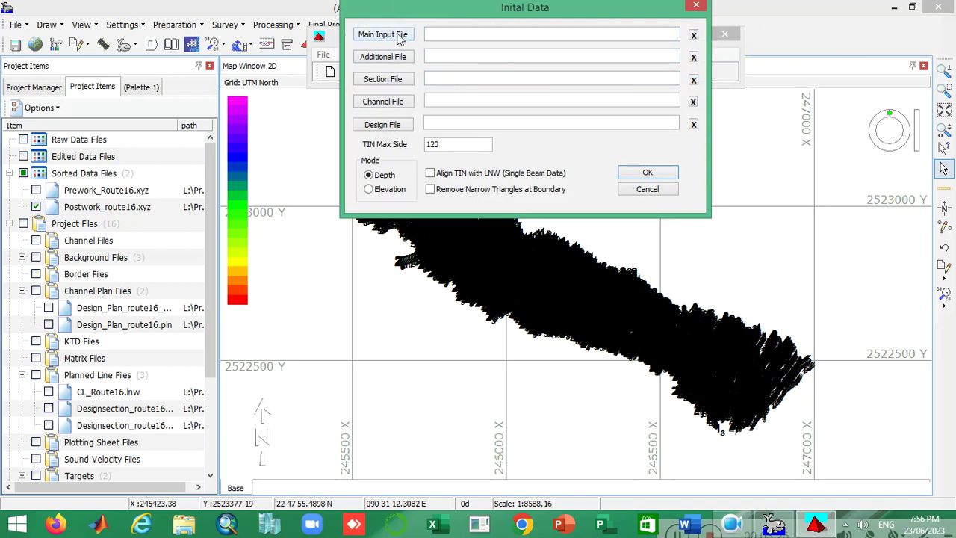
- Load Postwork_route16.xyz as the main input file and generate the TIN with a maximum side of 30
left_click(400, 36)
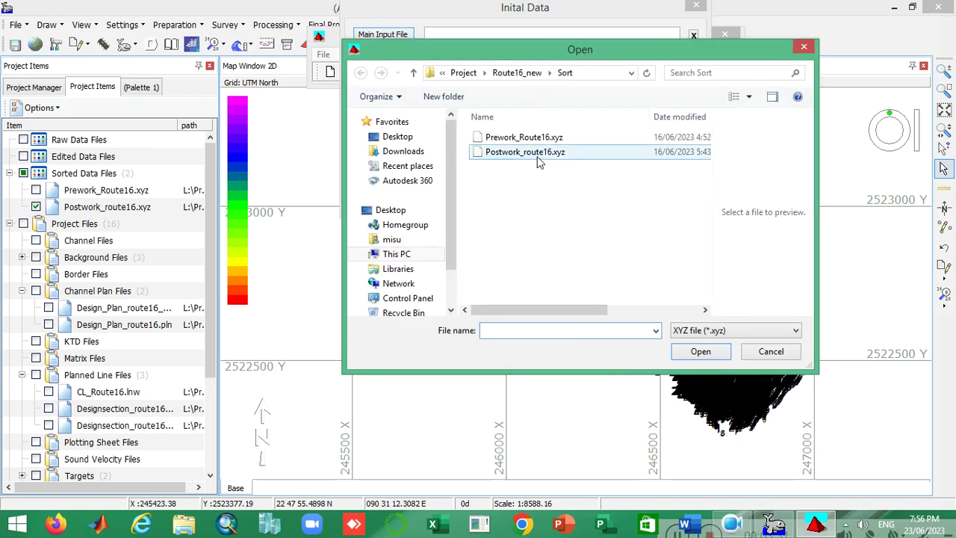
left_click(526, 153)
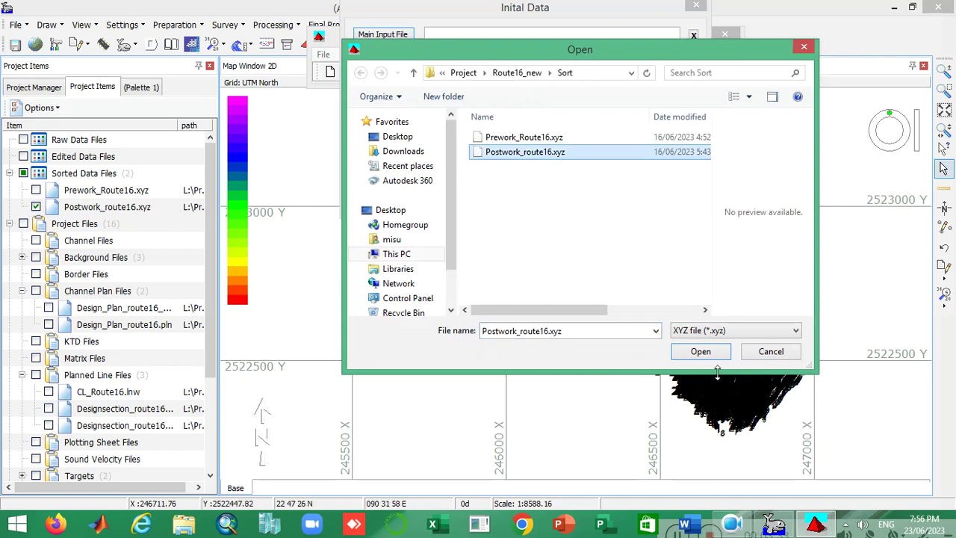
left_click(701, 351)
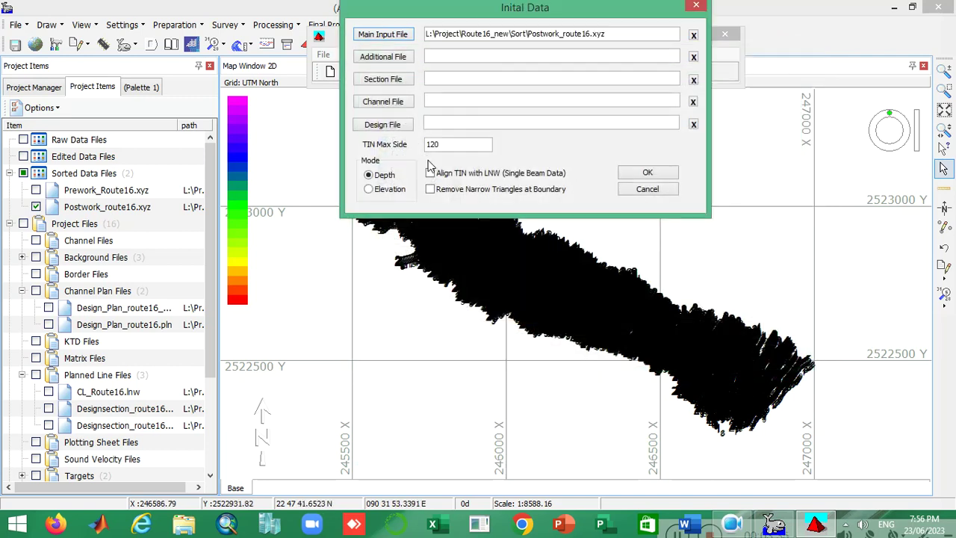
left_click(445, 143)
double_click(445, 143)
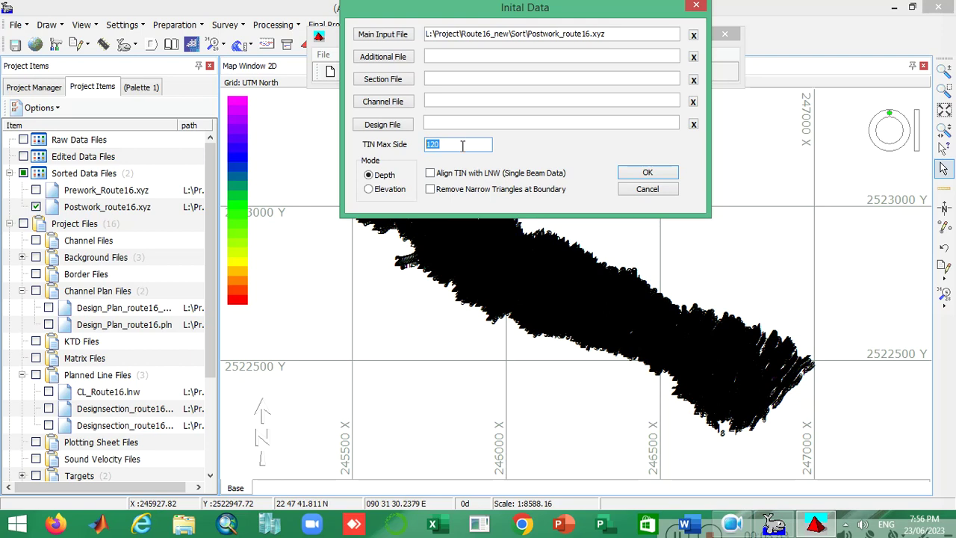
key("BackSpace")
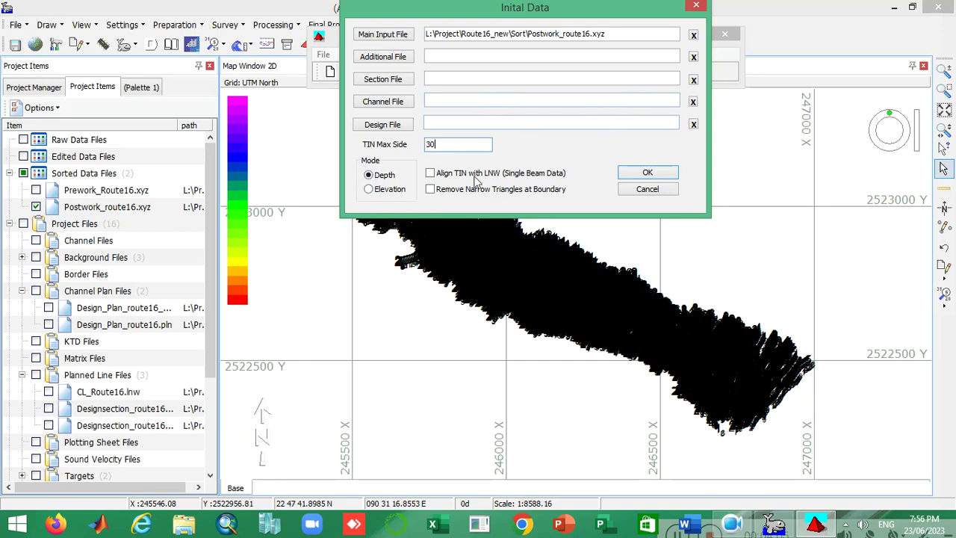
left_click(641, 173)
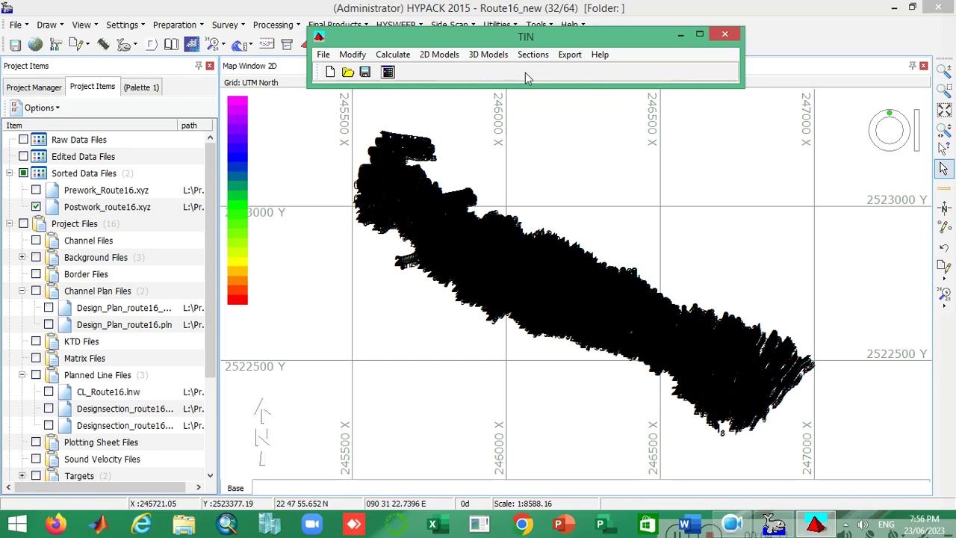
- Examine the triangle mesh of the TIN up close in the 2D TIN editor, and close the editor
left_click(357, 59)
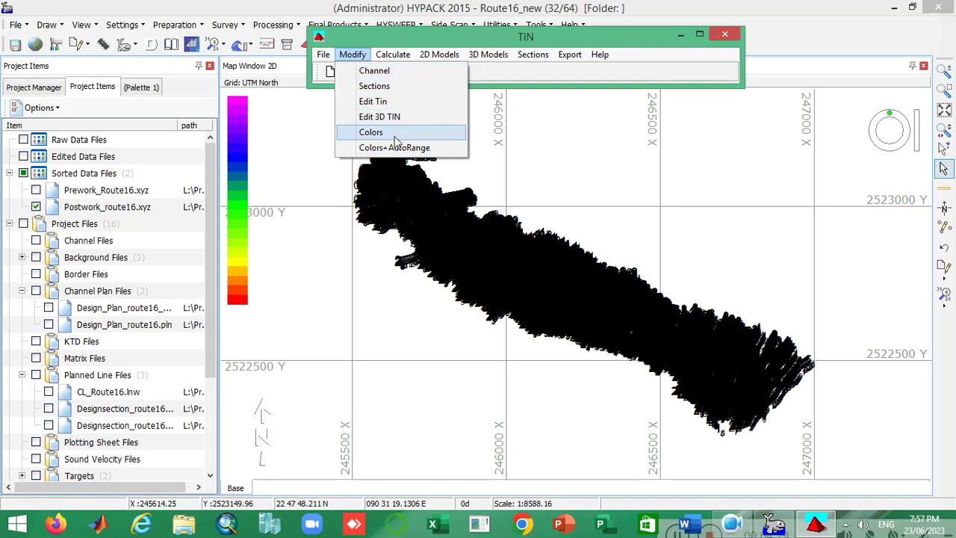
left_click(396, 105)
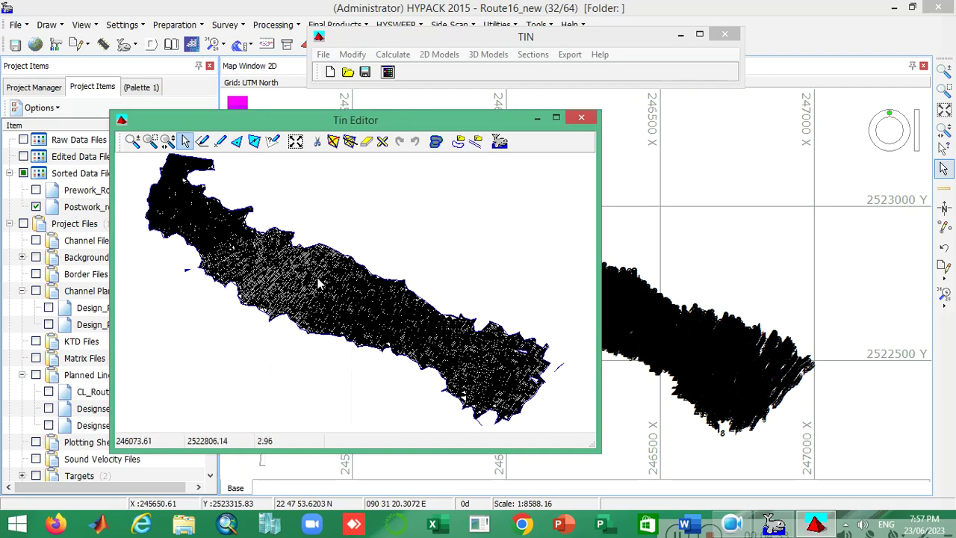
left_click(557, 120)
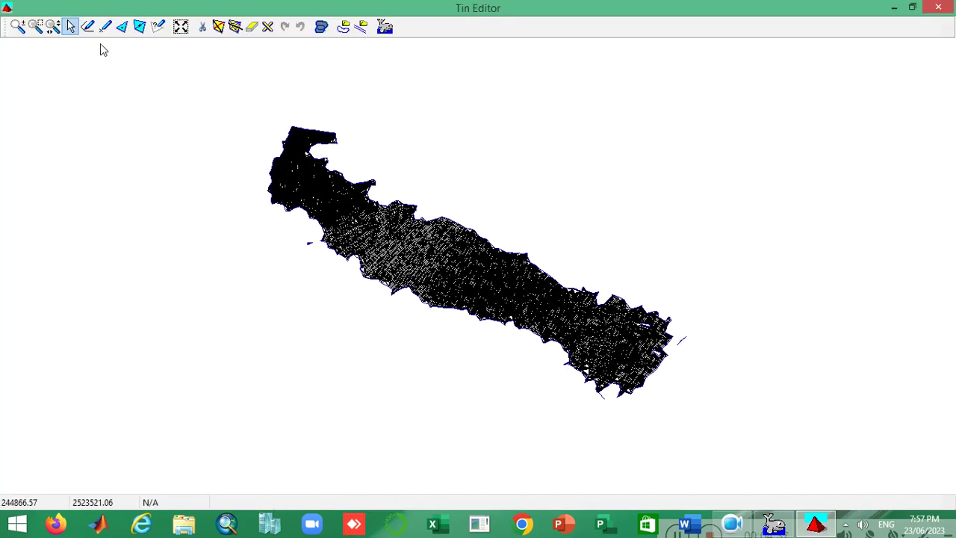
left_click(38, 26)
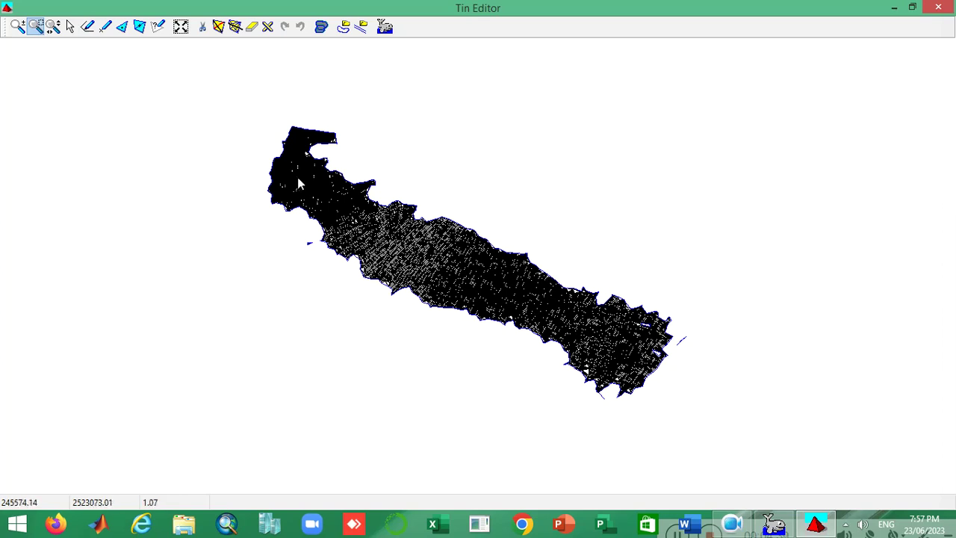
left_click_drag(327, 193, 461, 305)
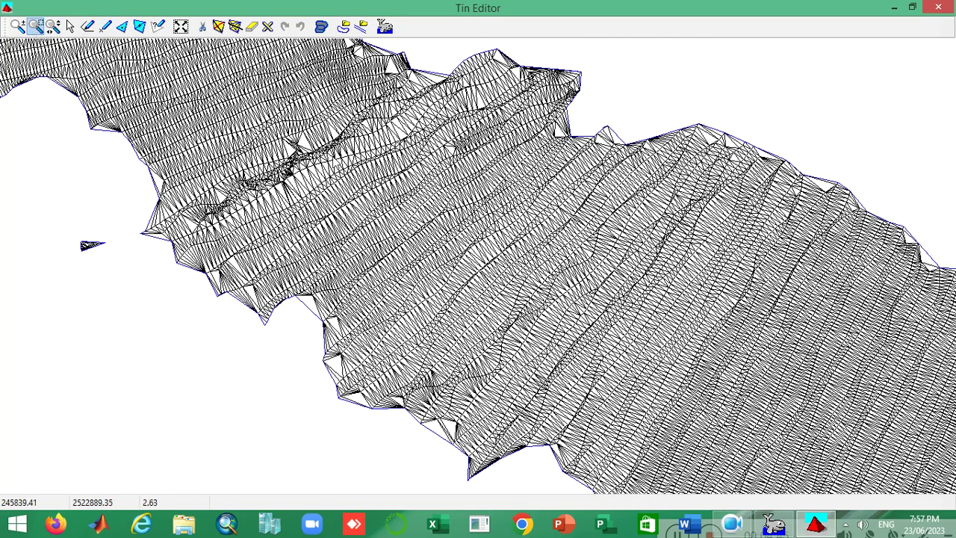
left_click(433, 229)
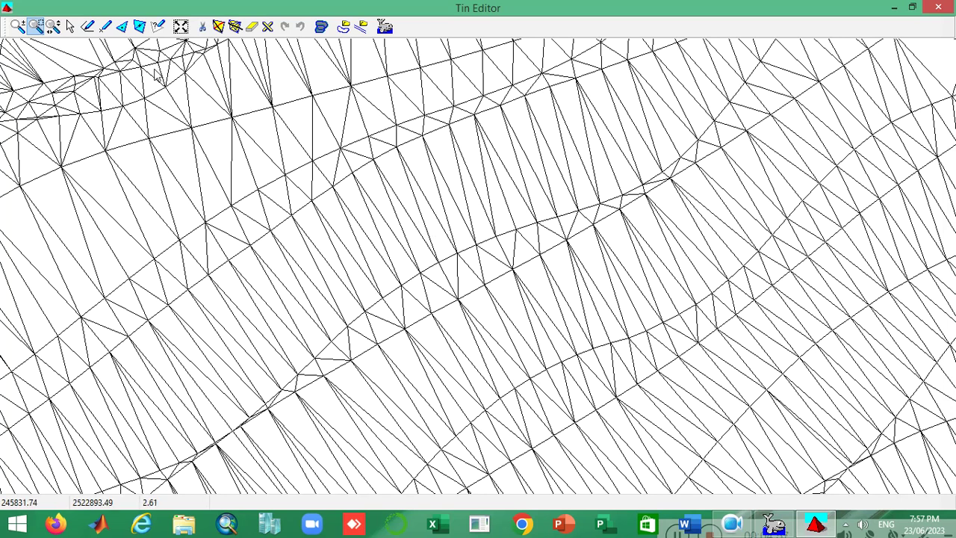
left_click(939, 9)
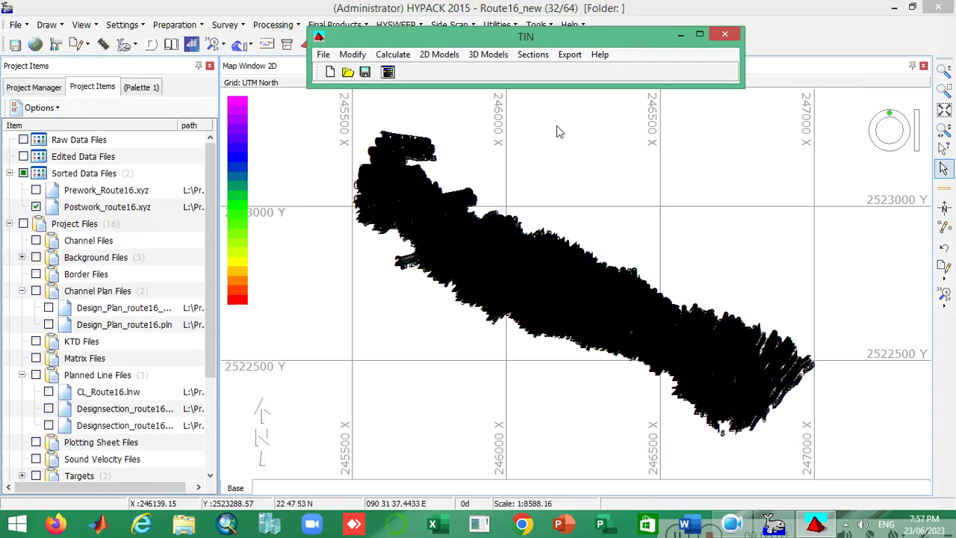
- Examine the survey lines from rotated and tilted viewpoints in the 3D TIN editor, and close it
left_click(353, 55)
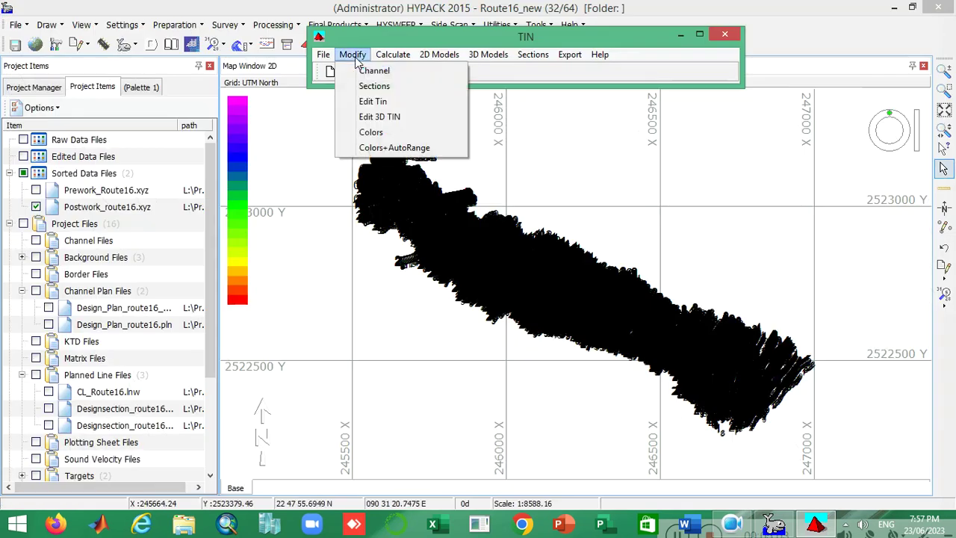
left_click(379, 117)
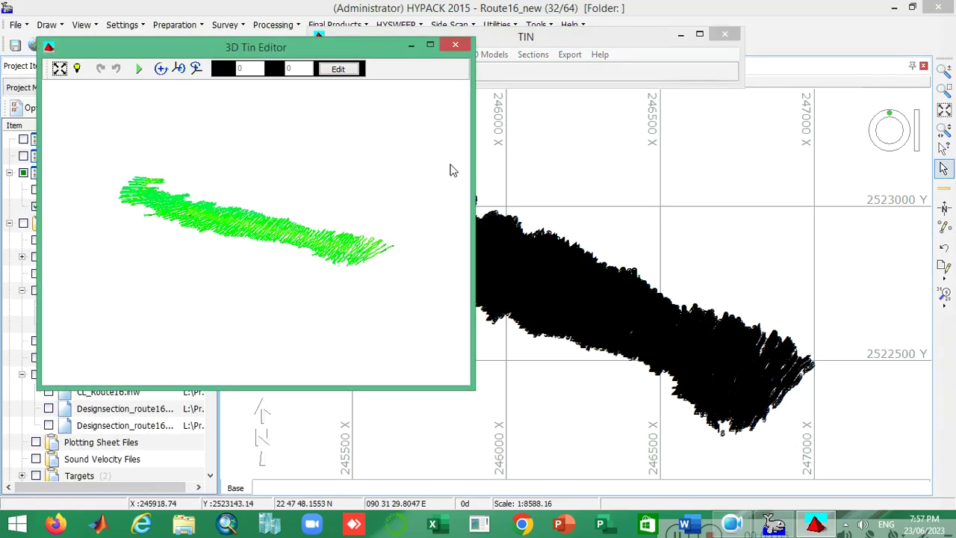
left_click(430, 45)
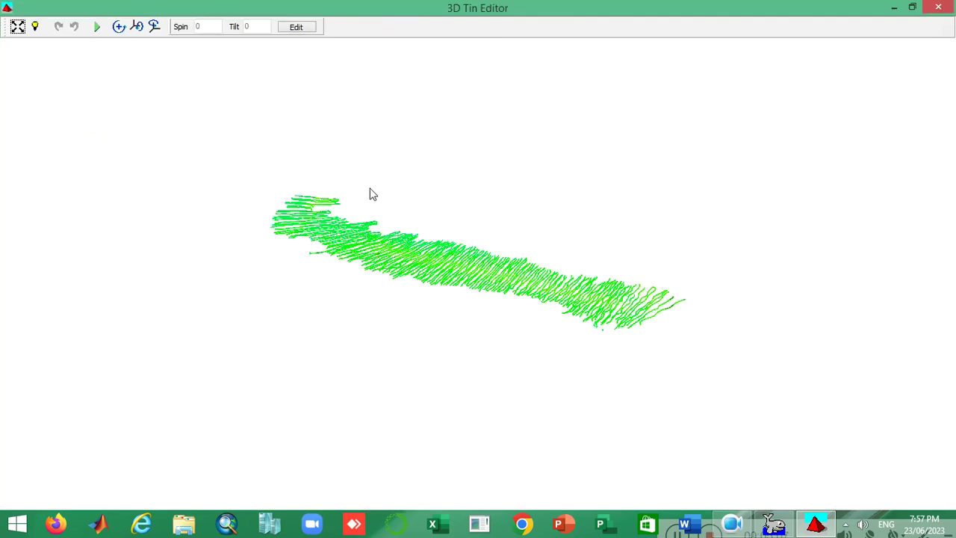
left_click(124, 30)
left_click_drag(681, 362, 651, 393)
left_click(138, 26)
left_click_drag(336, 187, 641, 231)
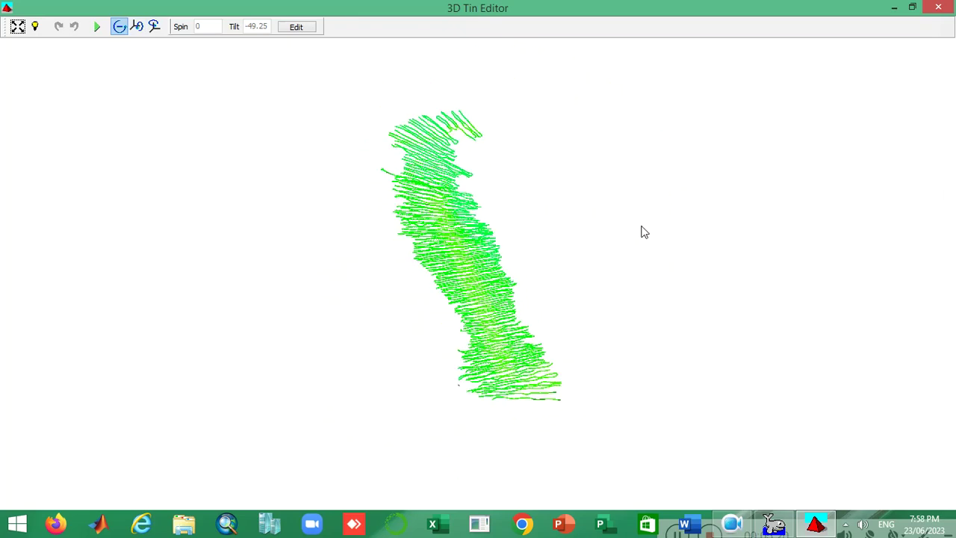
left_click(939, 8)
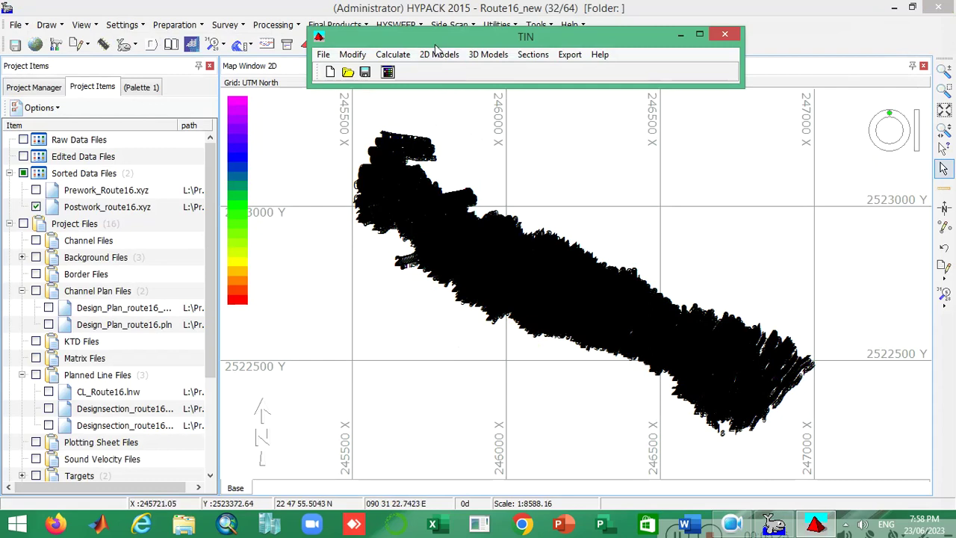
- Preview the TIN as a 2D contour model and as a 3D contour model, closing each view
left_click(482, 57)
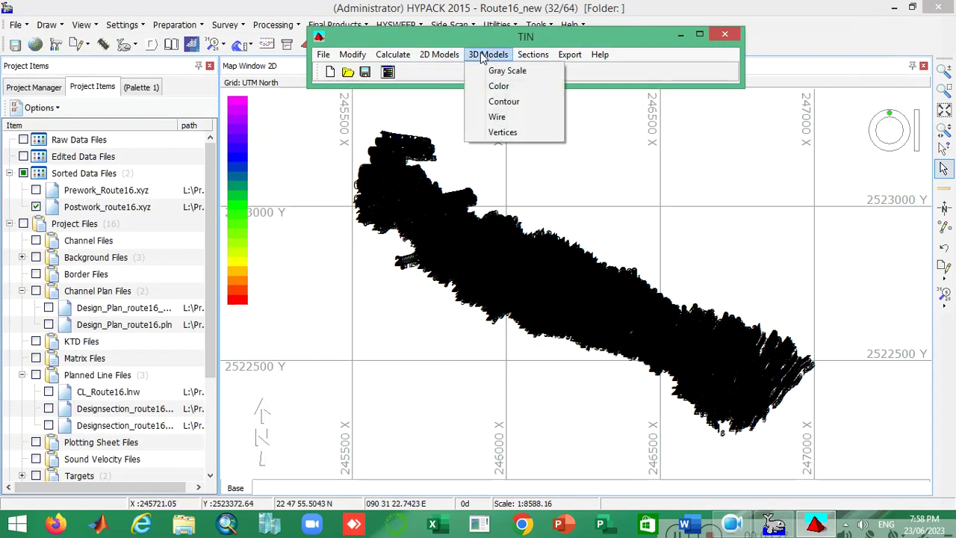
mouse_move(448, 62)
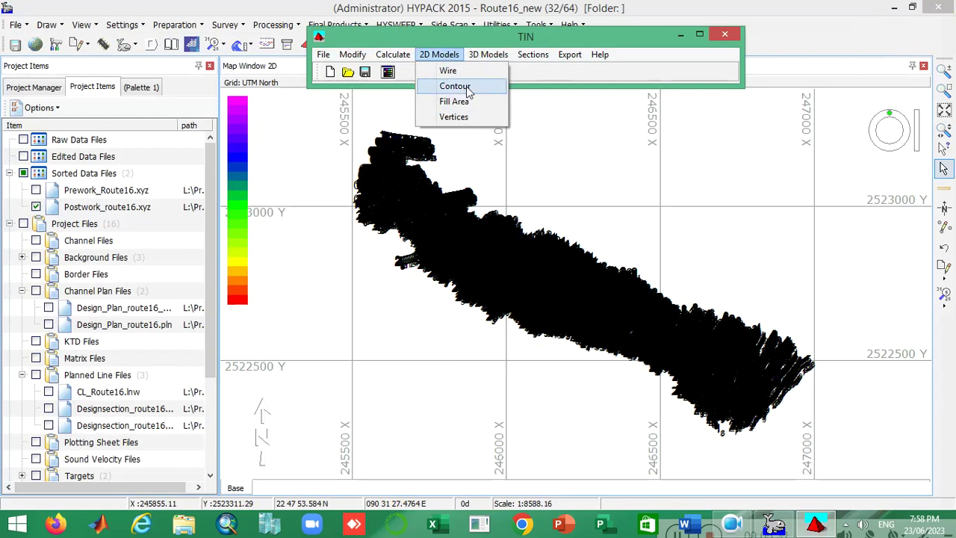
left_click(455, 87)
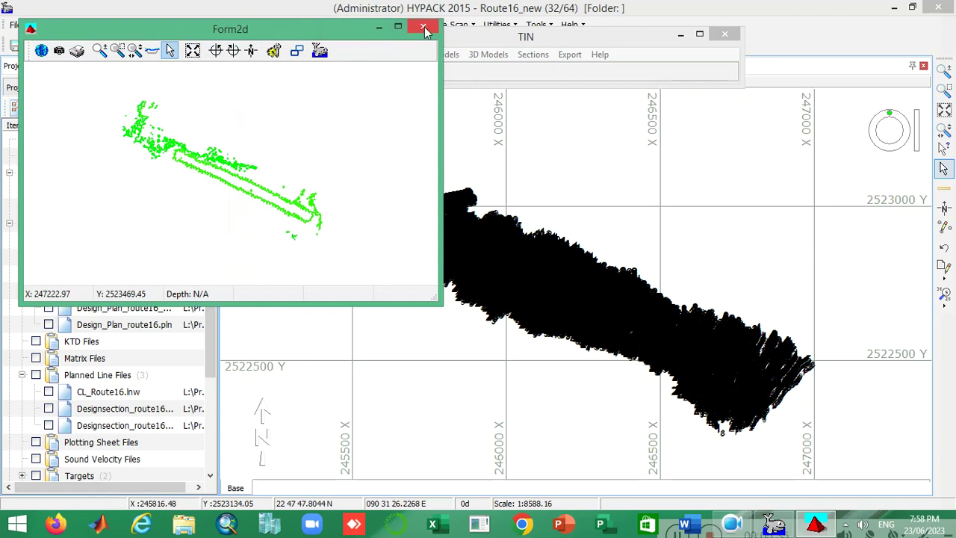
left_click(425, 30)
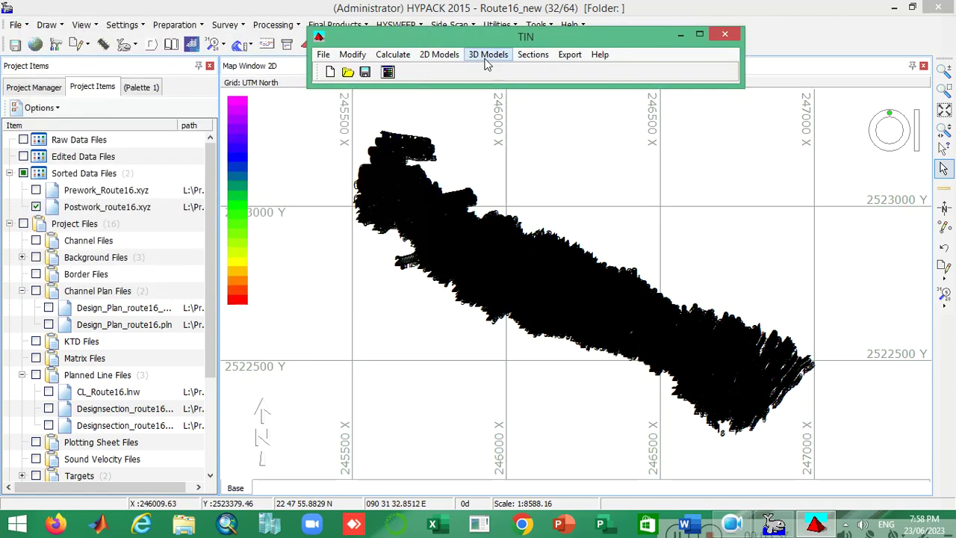
left_click(488, 55)
left_click(504, 101)
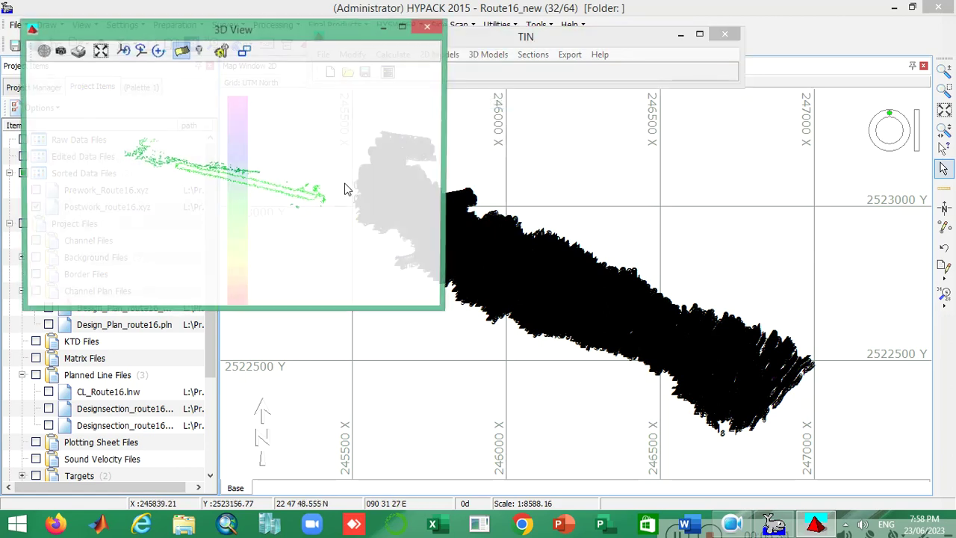
mouse_move(252, 201)
left_mouse_down()
mouse_move(222, 178)
mouse_move(257, 183)
left_mouse_up()
left_click(438, 30)
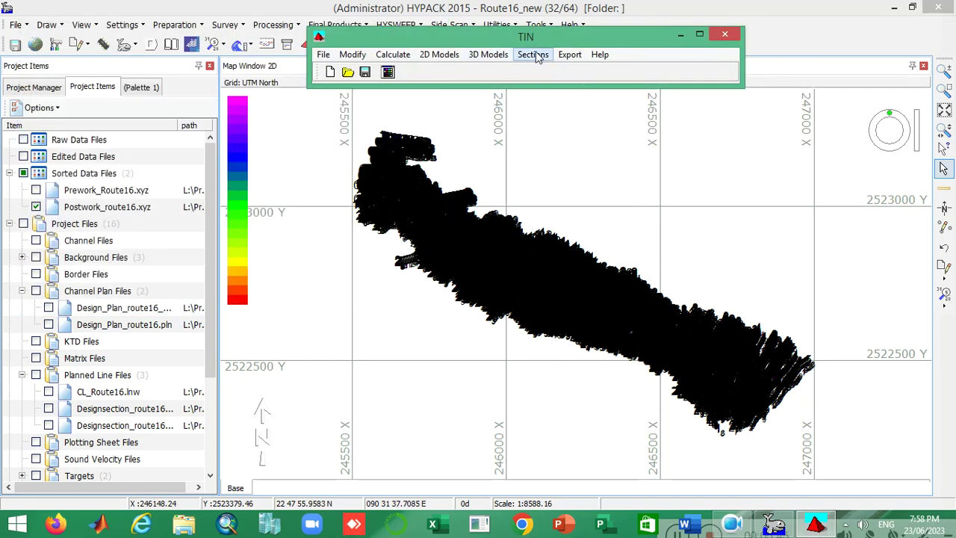
- Start a DXF export of the TIN as 3D Contour with smoothing enabled
left_click(571, 56)
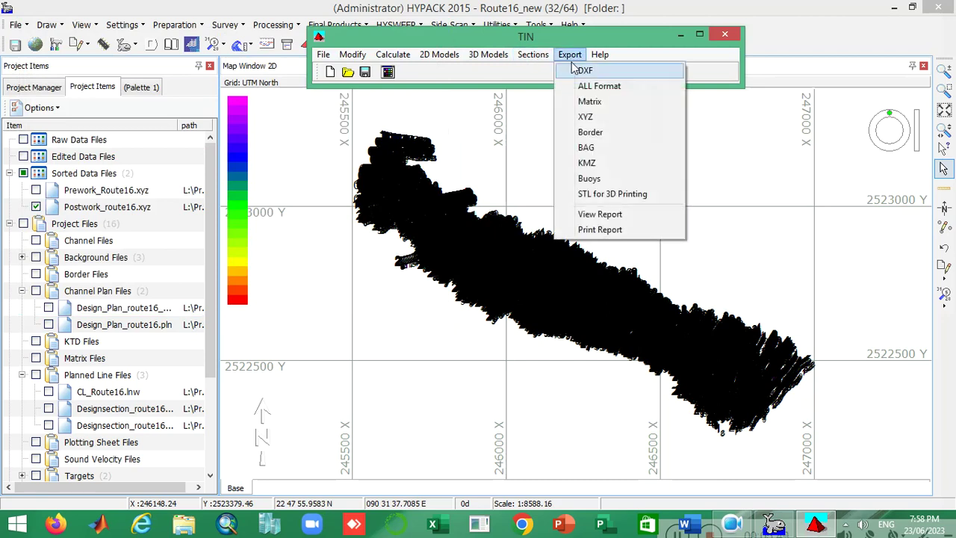
left_click(638, 74)
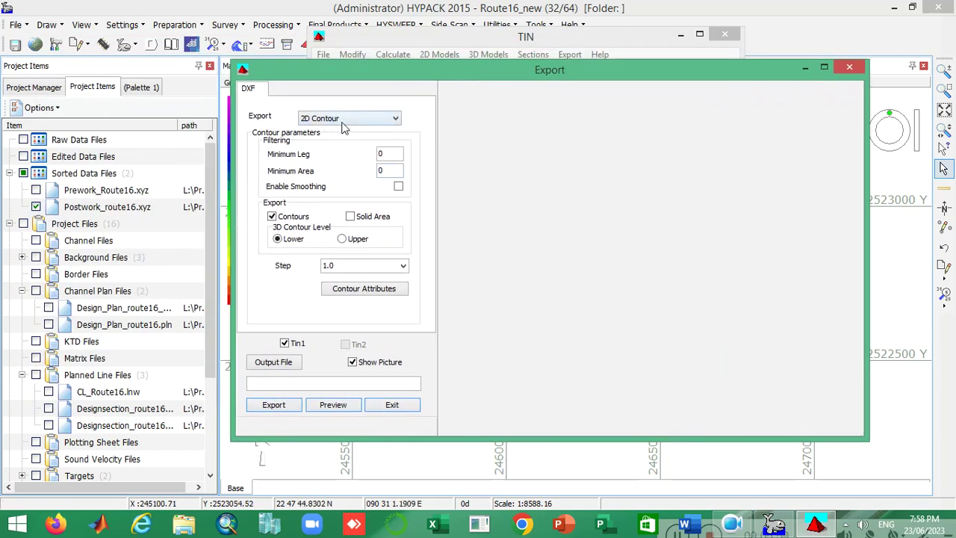
left_click(389, 121)
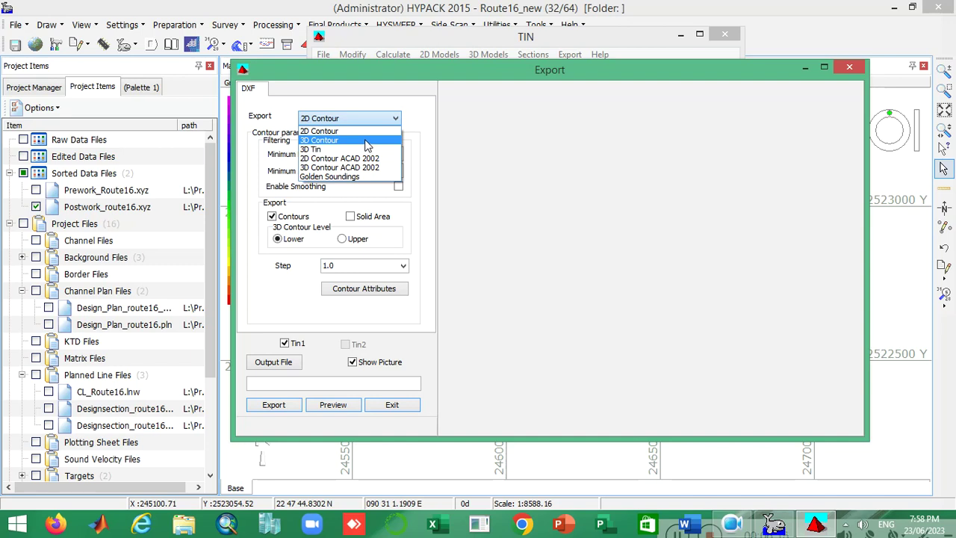
left_click(370, 141)
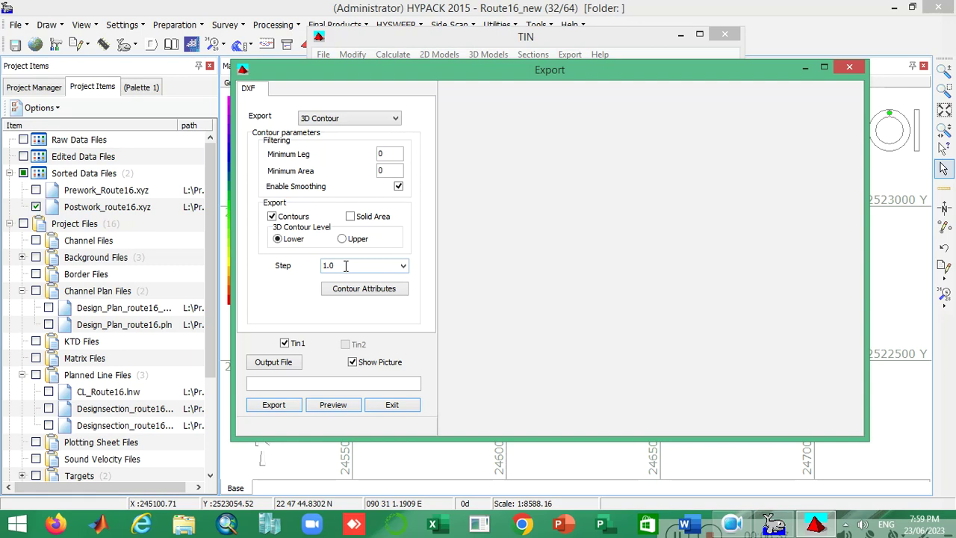
- Uncover the map's colour scale and show its depth range text
left_click_drag(515, 72, 612, 118)
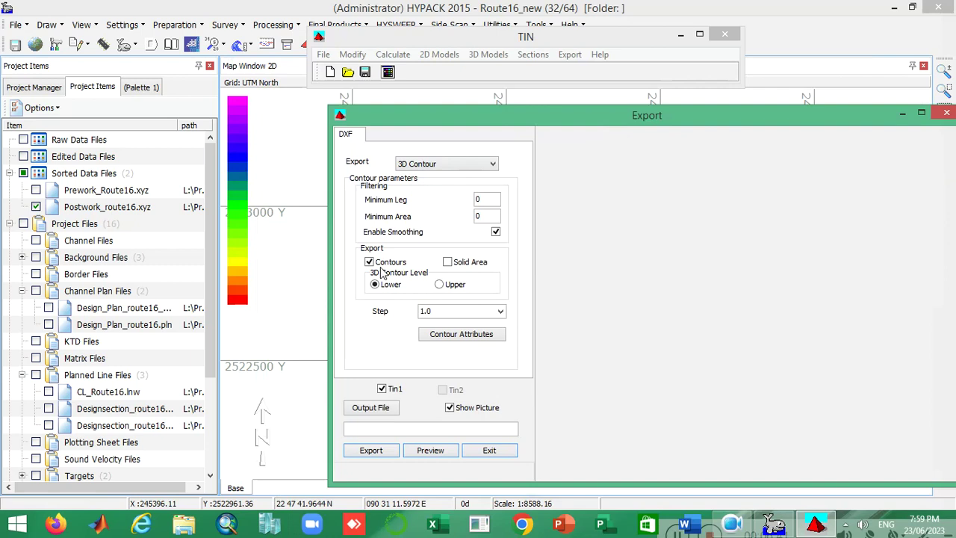
right_click(236, 112)
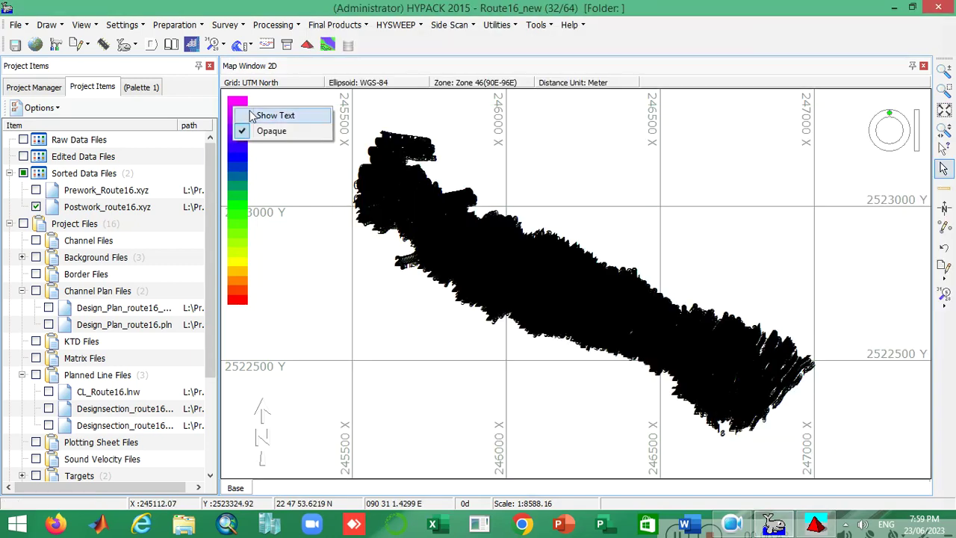
left_click(254, 116)
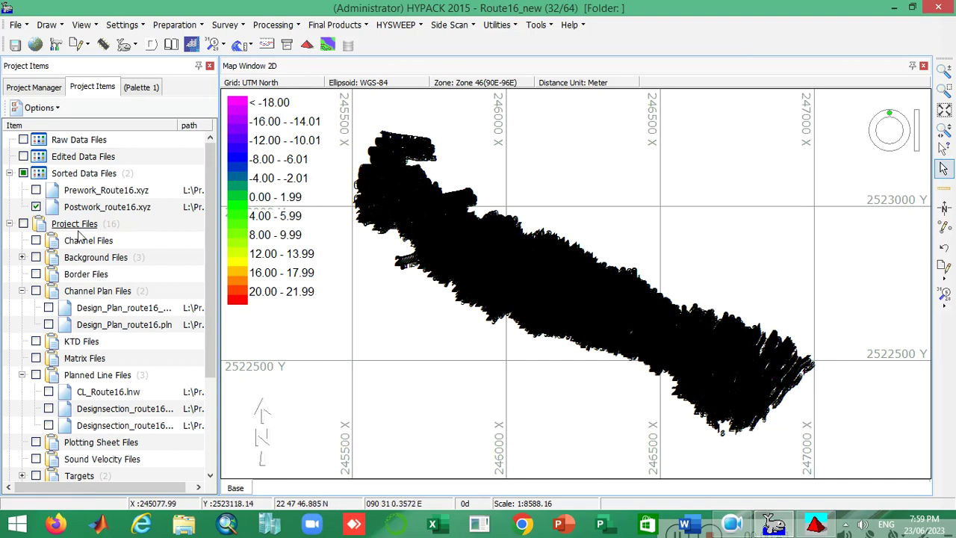
- Bring the TIN export window back to the front and reposition it clear of the map's colour scale
left_click(816, 525)
left_click_drag(572, 119, 543, 124)
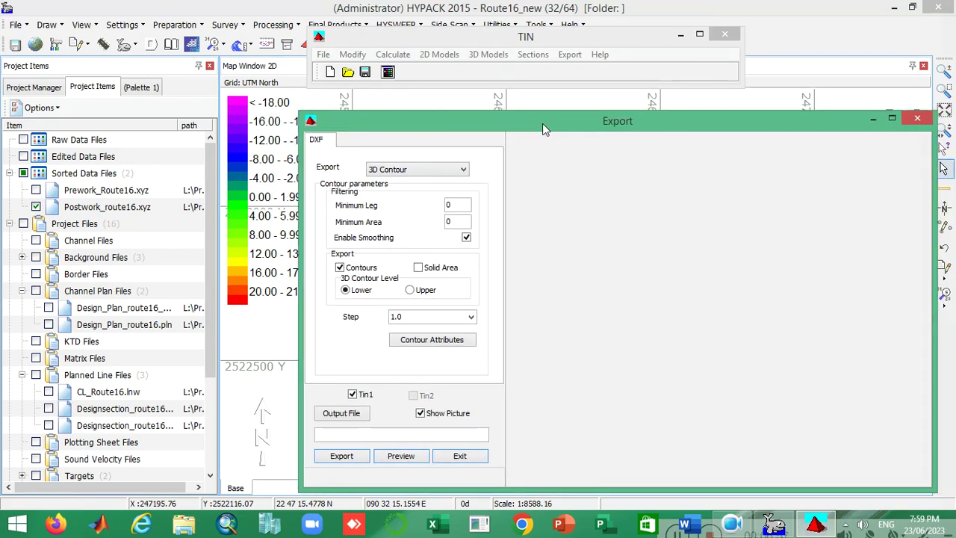
left_click_drag(542, 123, 591, 194)
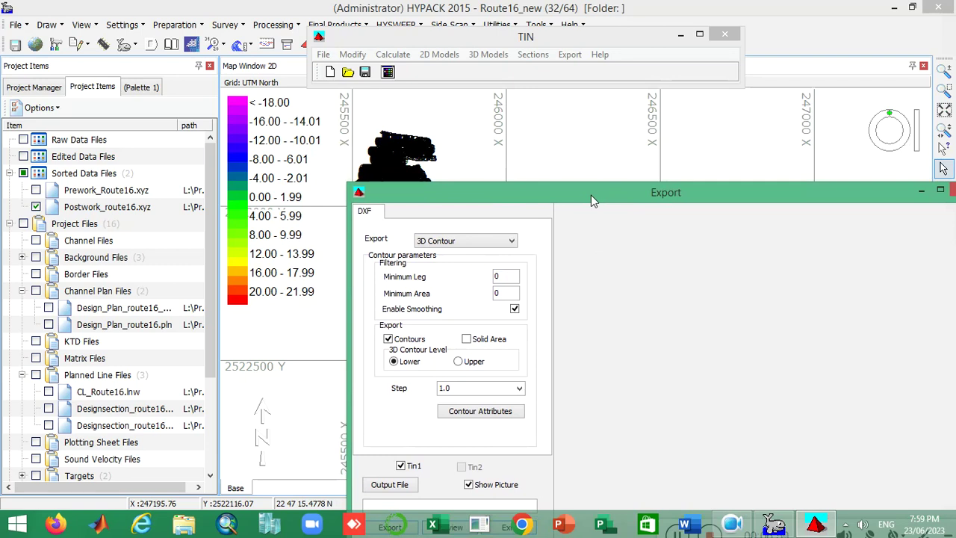
left_click_drag(590, 195, 609, 142)
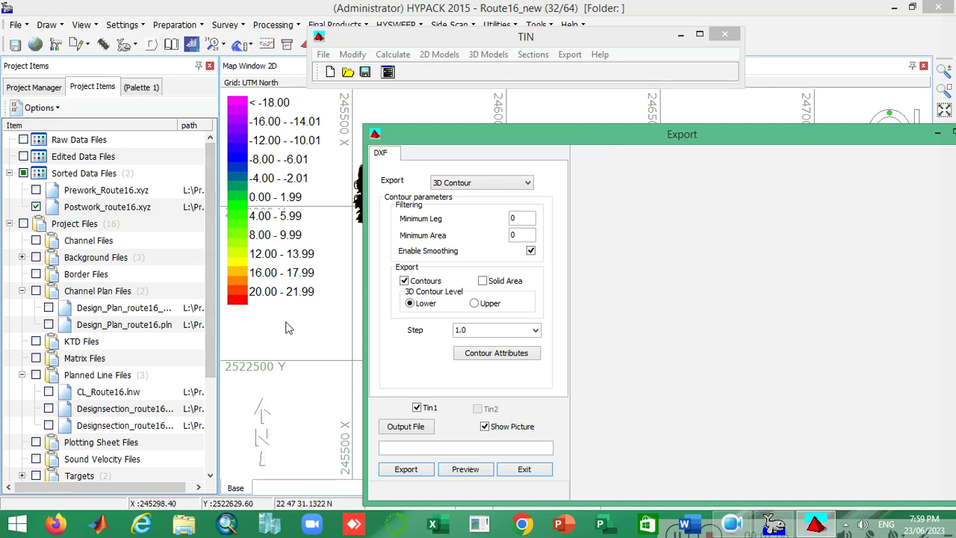
left_click_drag(454, 142, 557, 142)
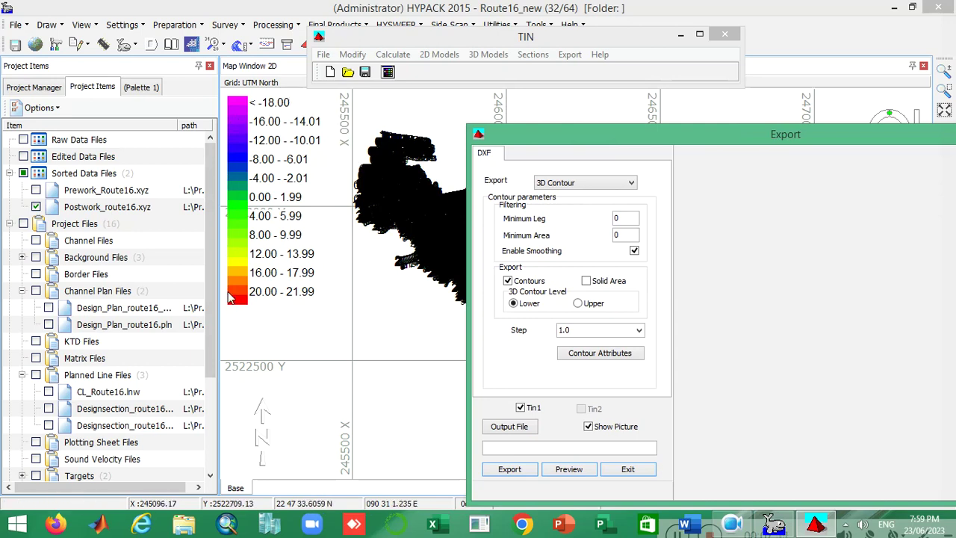
- Close the DXF export window without exporting and exit the TIN program
left_click_drag(758, 142, 534, 146)
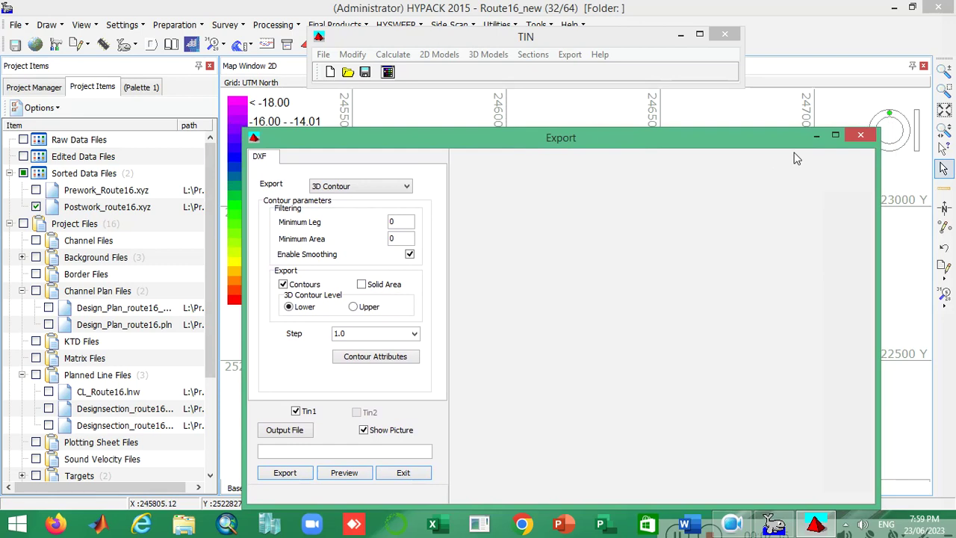
left_click(859, 136)
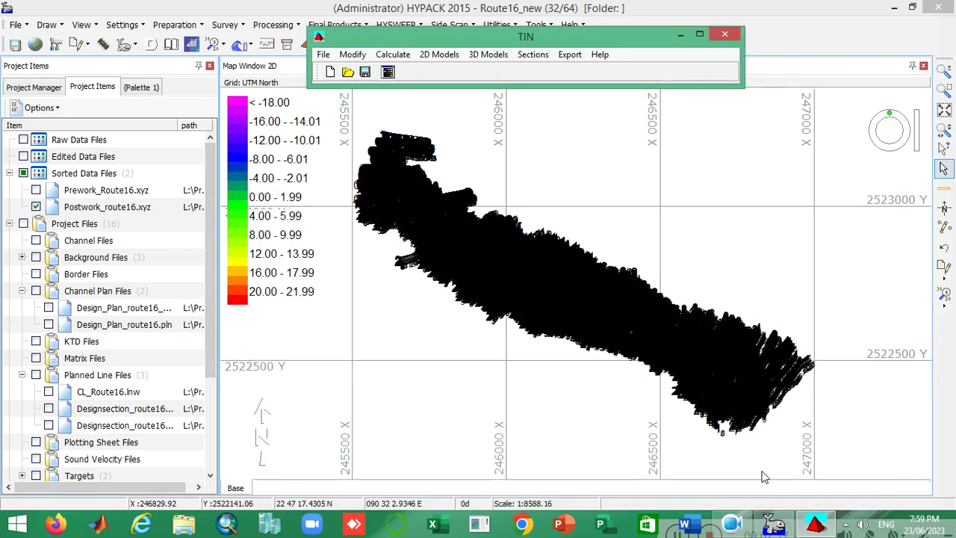
left_click(719, 35)
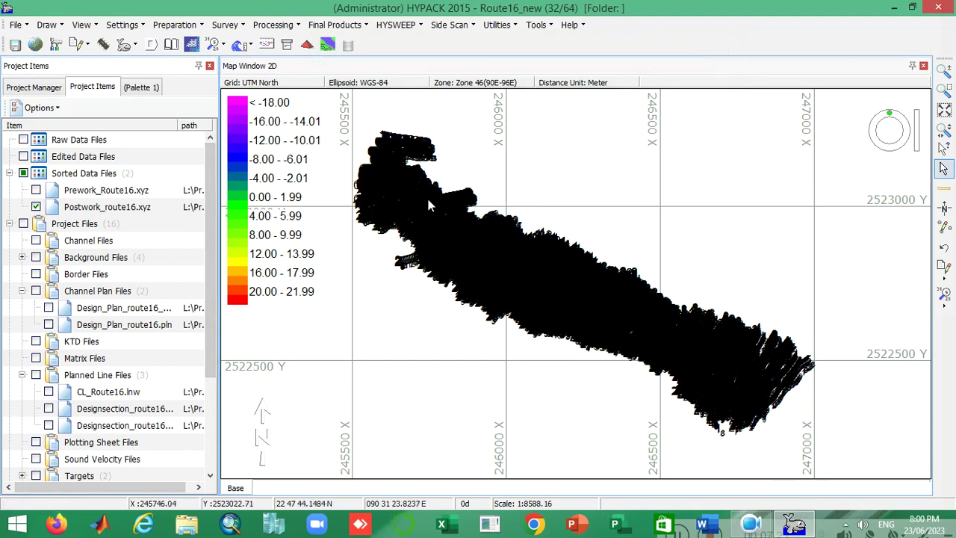
- Open the Postwork_route16.xyz sounding list, look through its depth values and close it
double_click(126, 214)
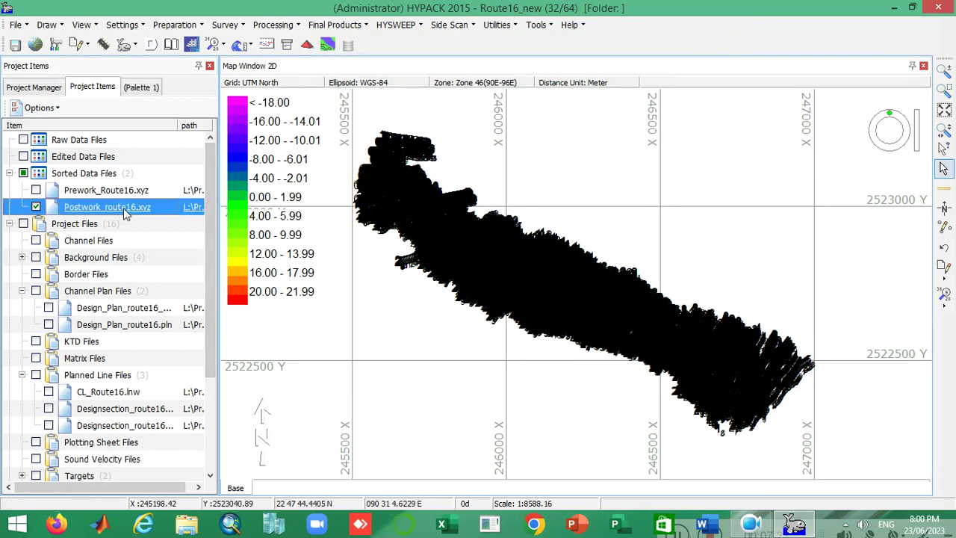
left_click_drag(487, 306, 493, 306)
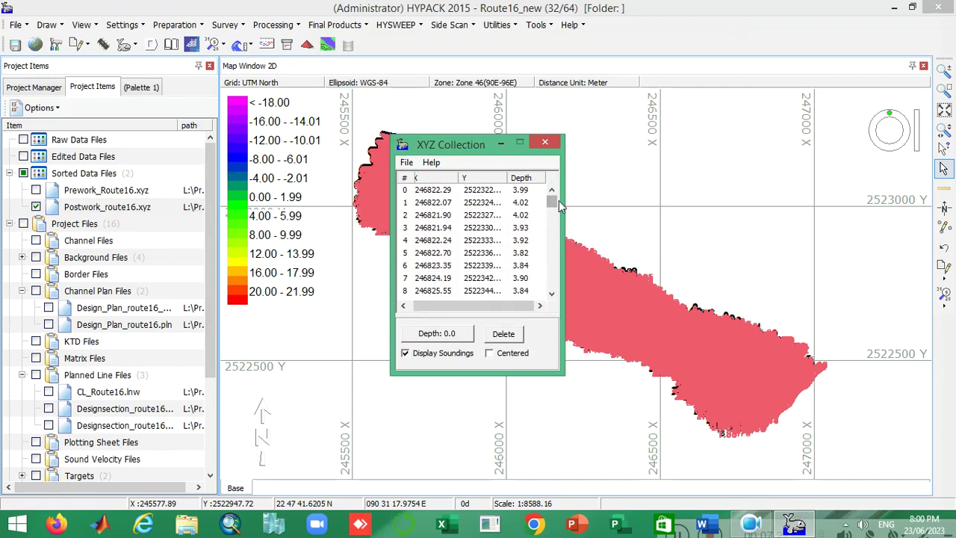
mouse_move(554, 202)
left_mouse_down()
mouse_move(555, 296)
mouse_move(561, 199)
left_mouse_up()
mouse_move(553, 200)
left_mouse_down()
mouse_move(554, 292)
mouse_move(570, 197)
left_mouse_up()
left_click(535, 147)
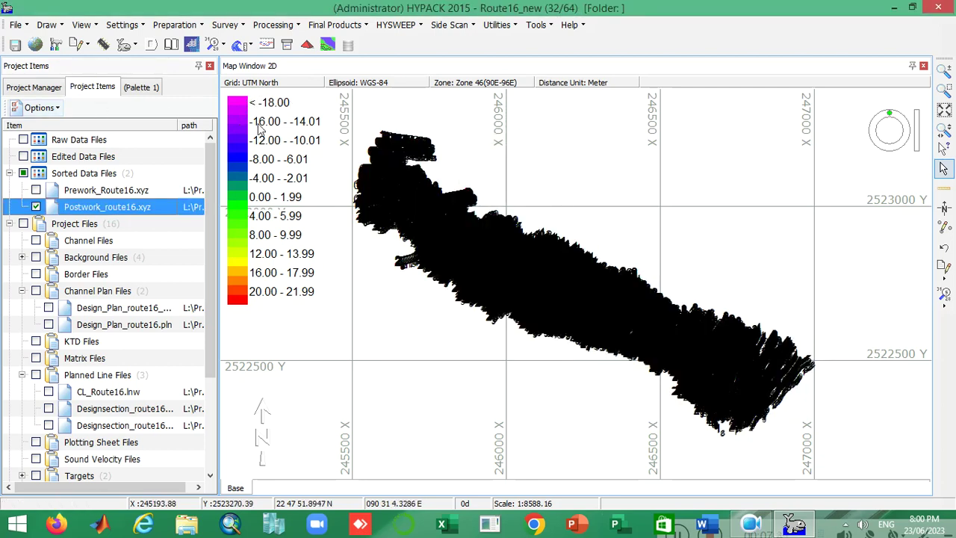
- Display the depth color palette, Palette 1, with its color zones
left_click(24, 89)
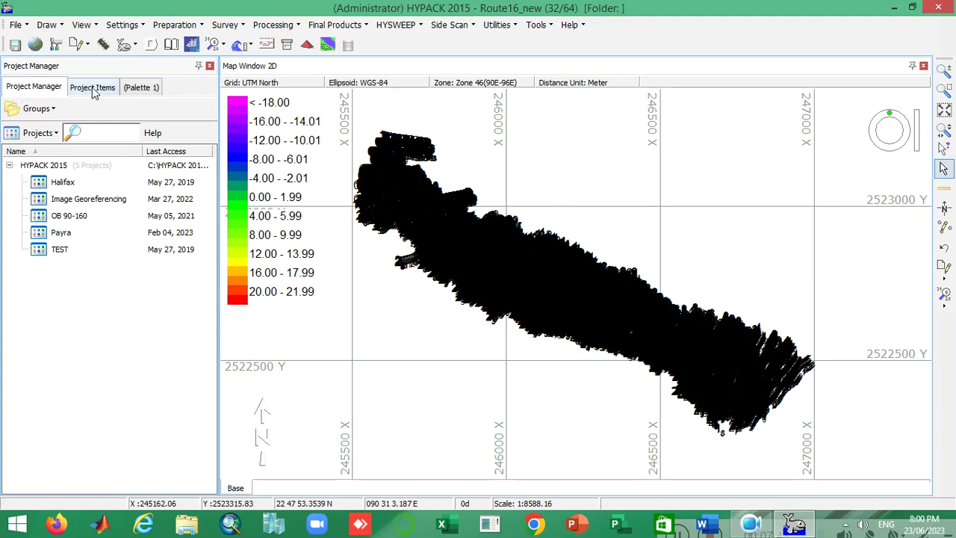
left_click(93, 88)
left_click(149, 90)
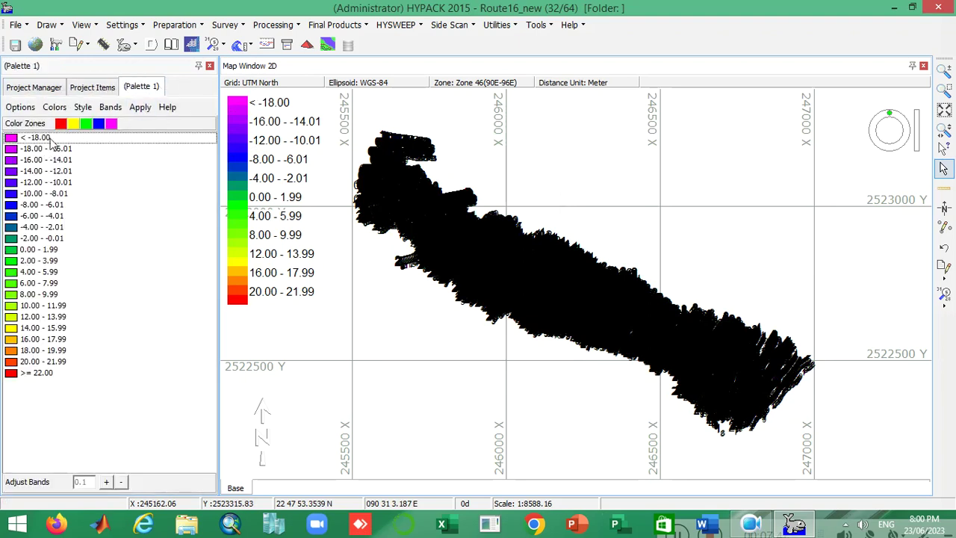
left_click(21, 107)
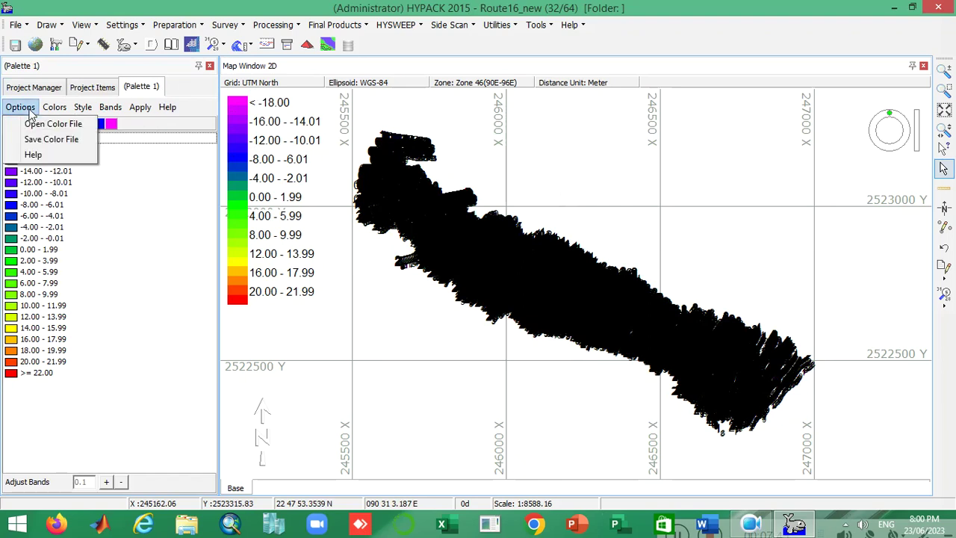
left_click(70, 125)
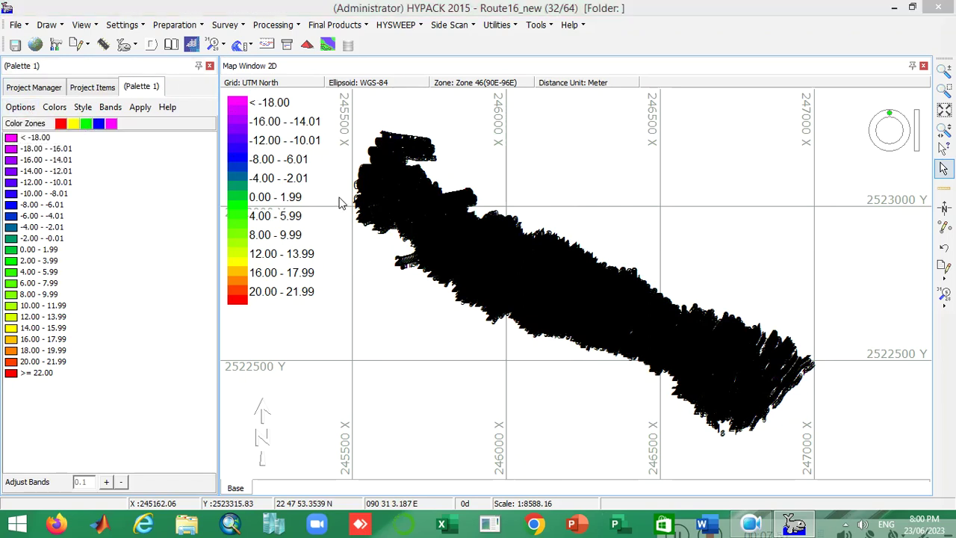
left_click(382, 20)
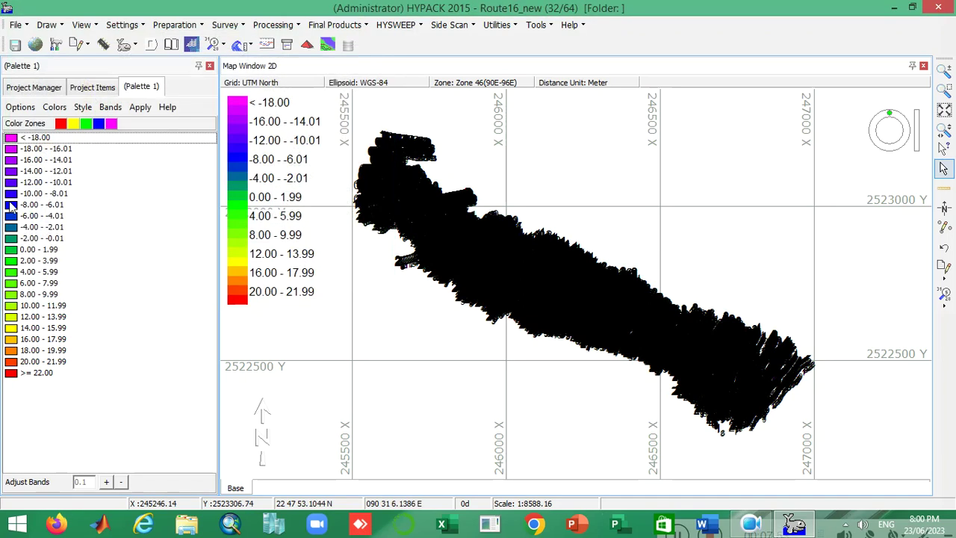
right_click(29, 164)
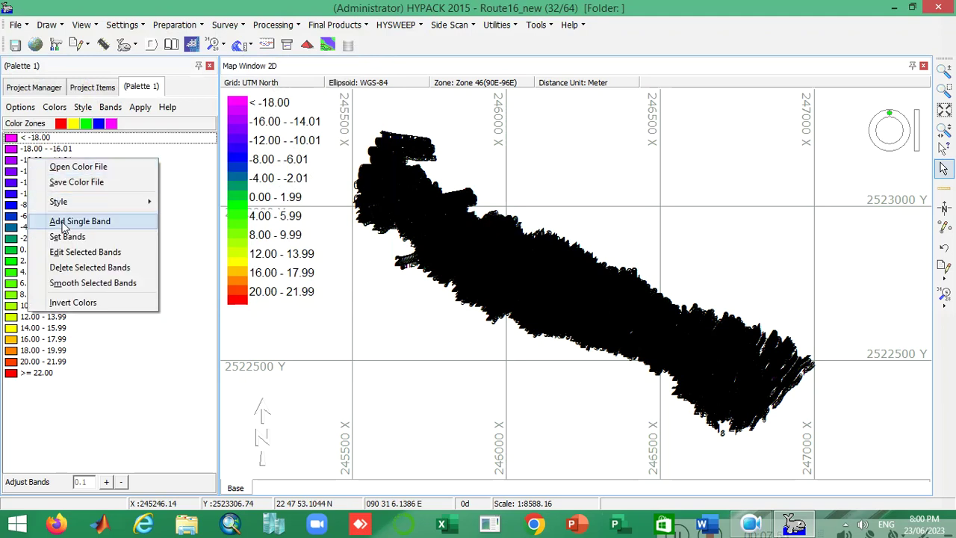
mouse_move(91, 203)
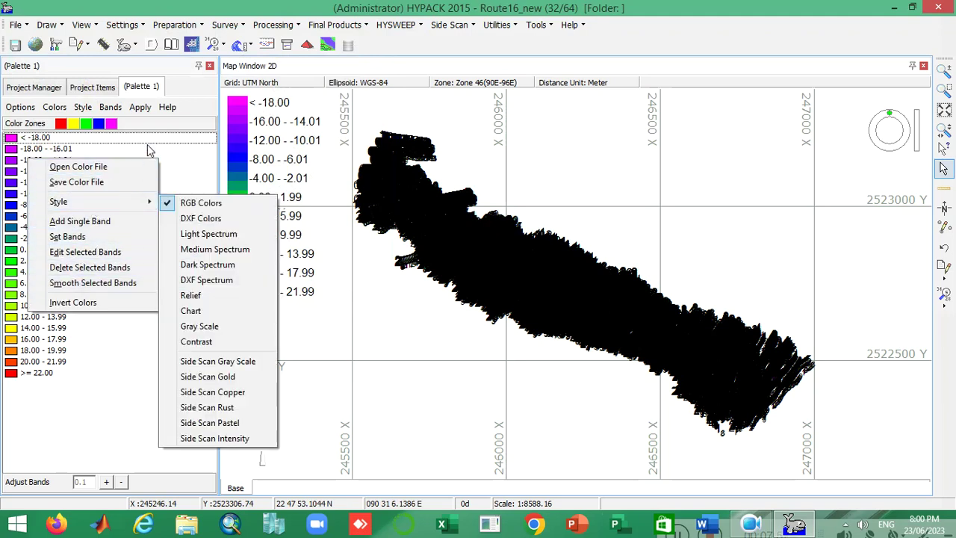
- Set the palette's depth bands to minimum 1, maximum 4 and increment 0.5, clearing existing ranges, and apply them to the map
left_click(109, 107)
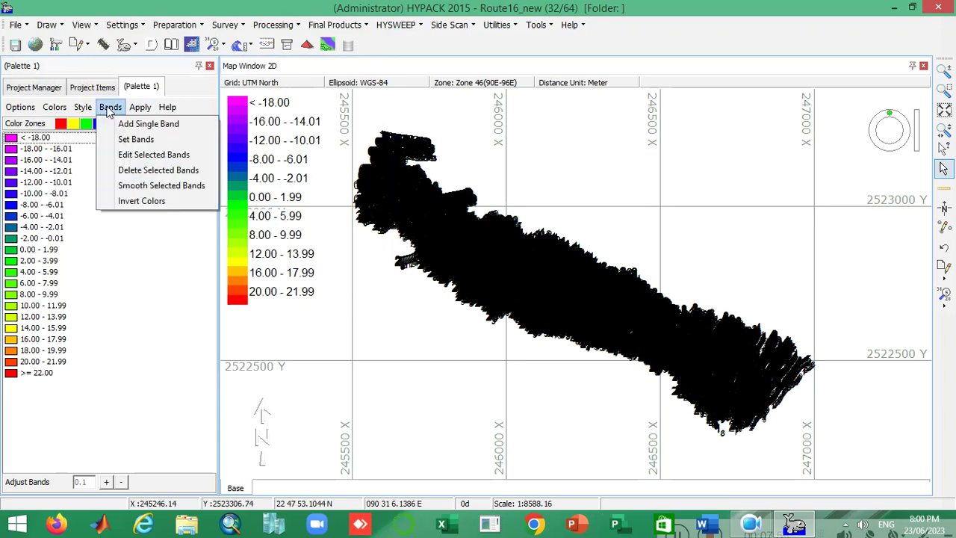
left_click(186, 142)
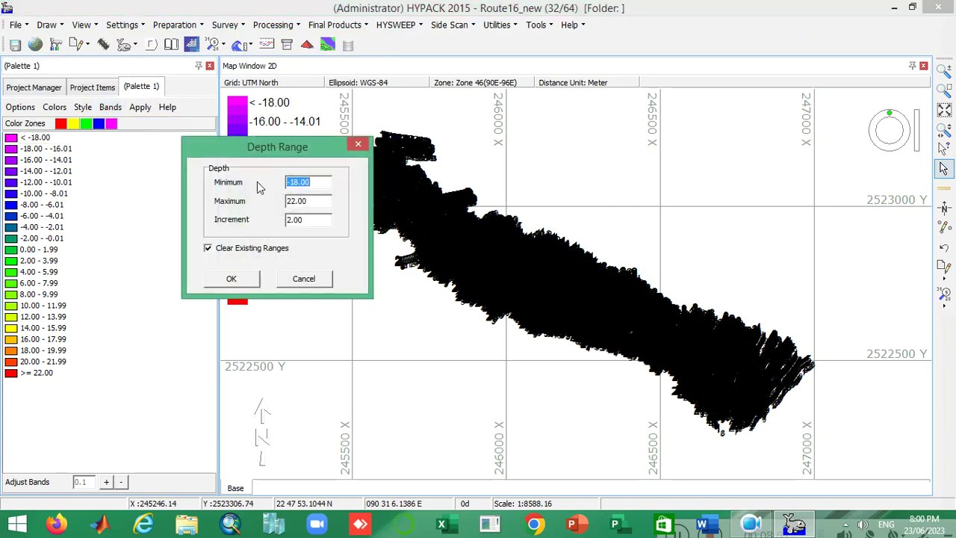
left_click_drag(269, 154, 424, 152)
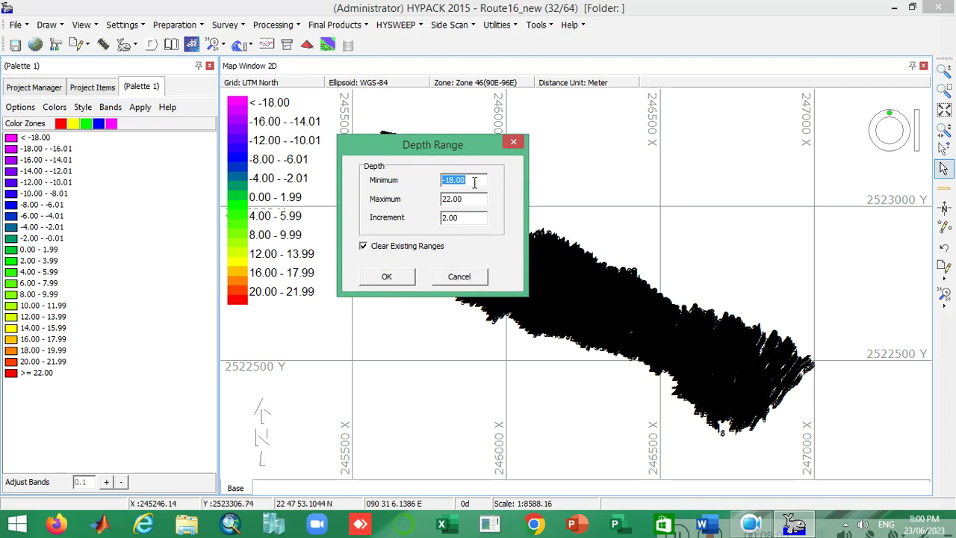
left_click_drag(474, 185, 440, 183)
type("1")
key("Tab")
type("4")
key("Tab")
left_click(385, 277)
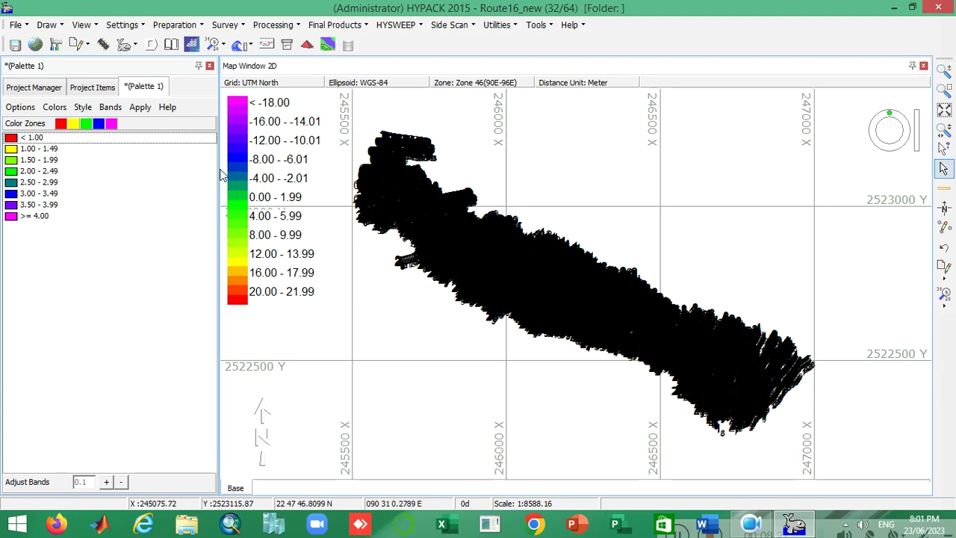
left_click(141, 110)
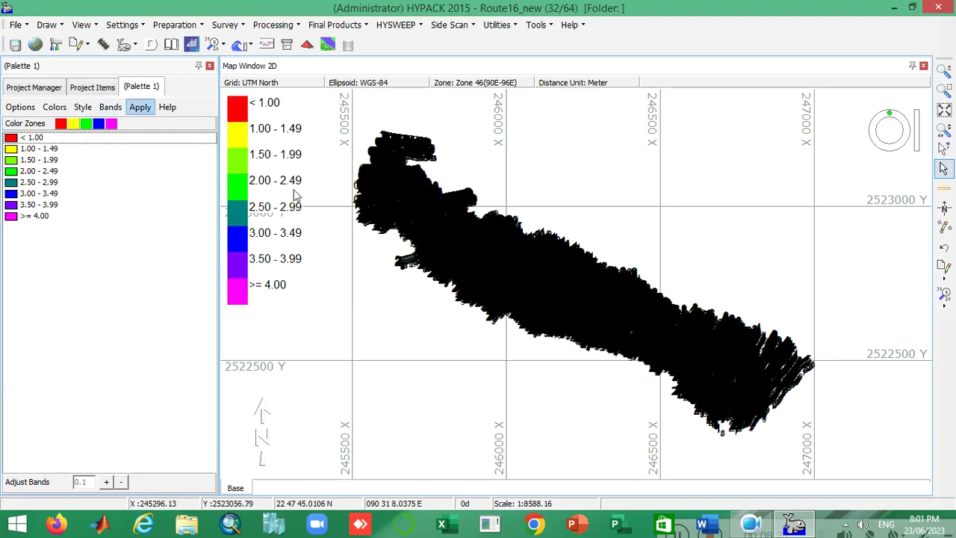
left_click(459, 224)
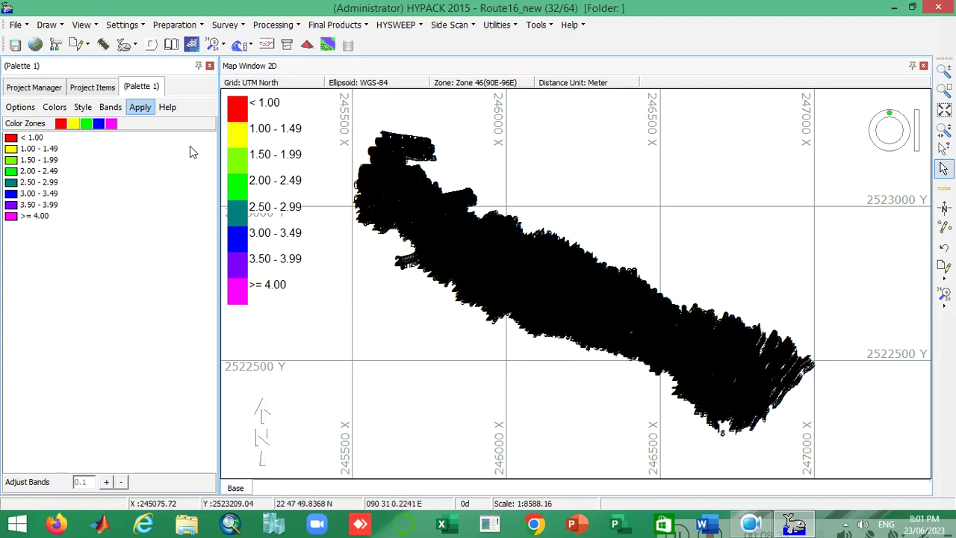
- Examine the postwork soundings on the map at close range and as a whole to check their coloring
left_click(38, 91)
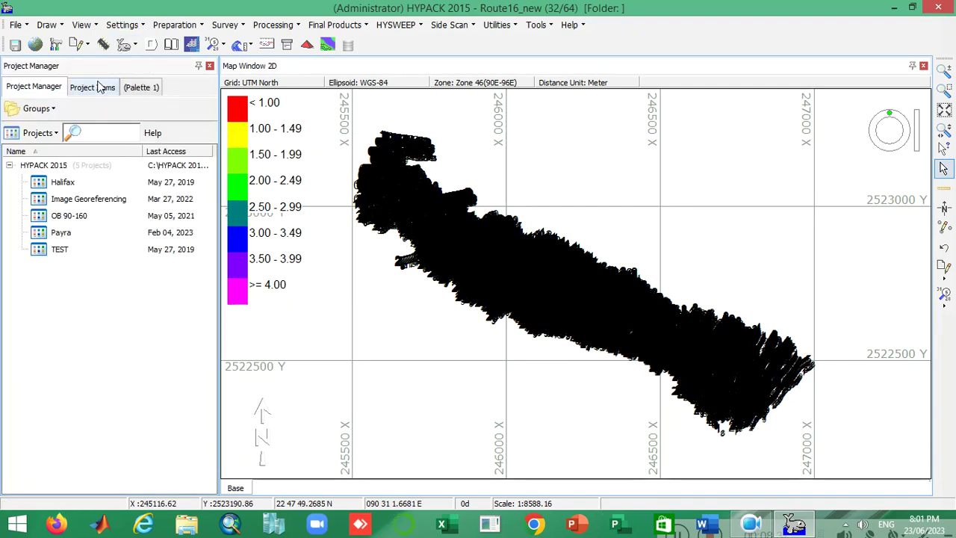
scroll(389, 187, "up", 2)
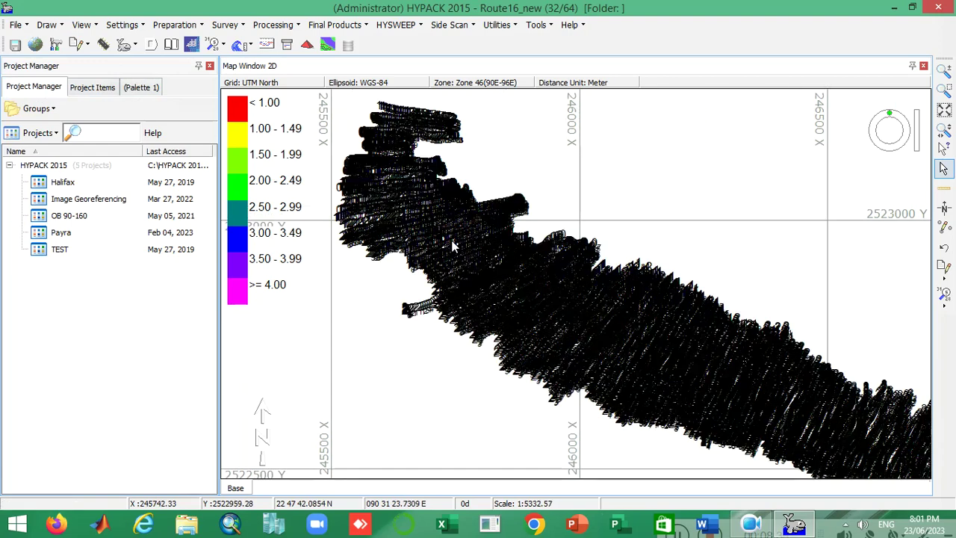
scroll(417, 224, "up", 3)
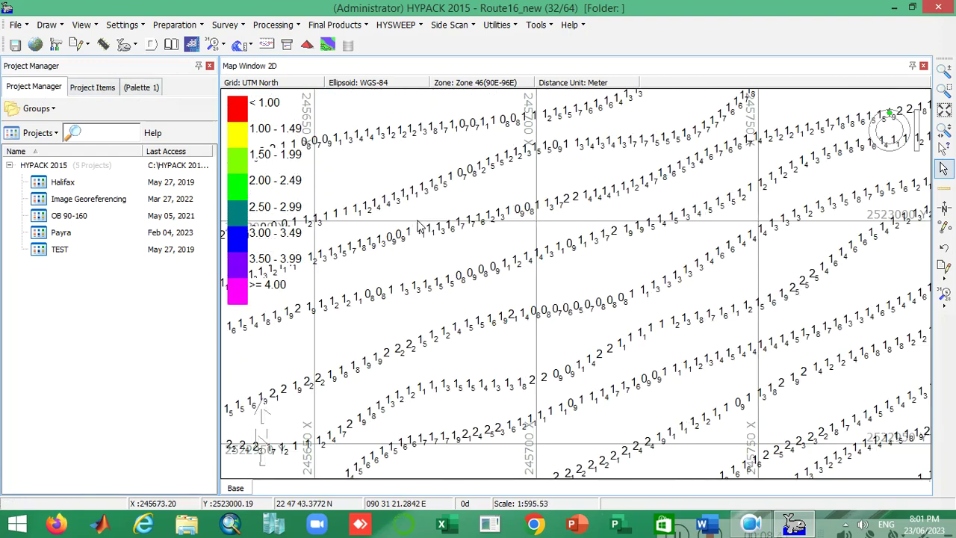
scroll(385, 246, "down", 4)
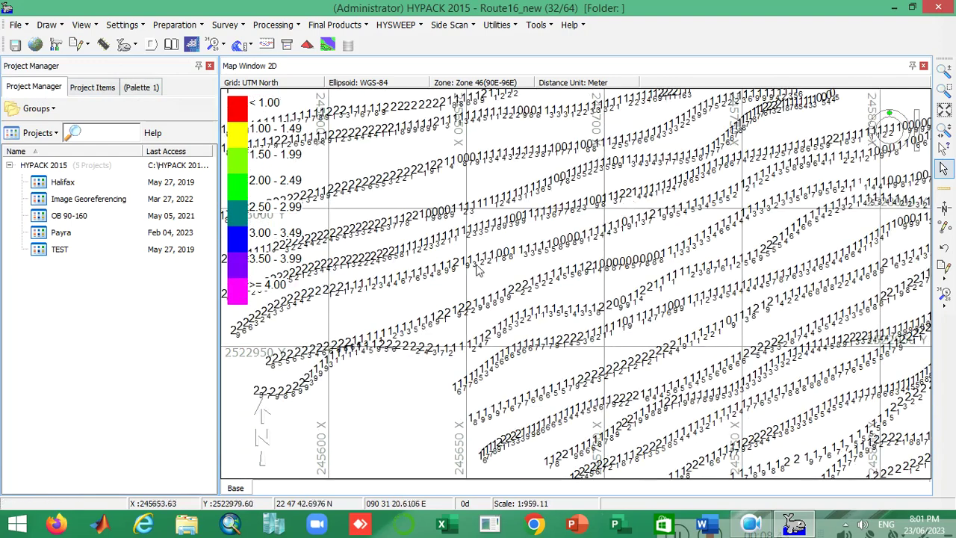
scroll(495, 254, "down", 3)
scroll(429, 216, "up", 1)
scroll(412, 177, "down", 1)
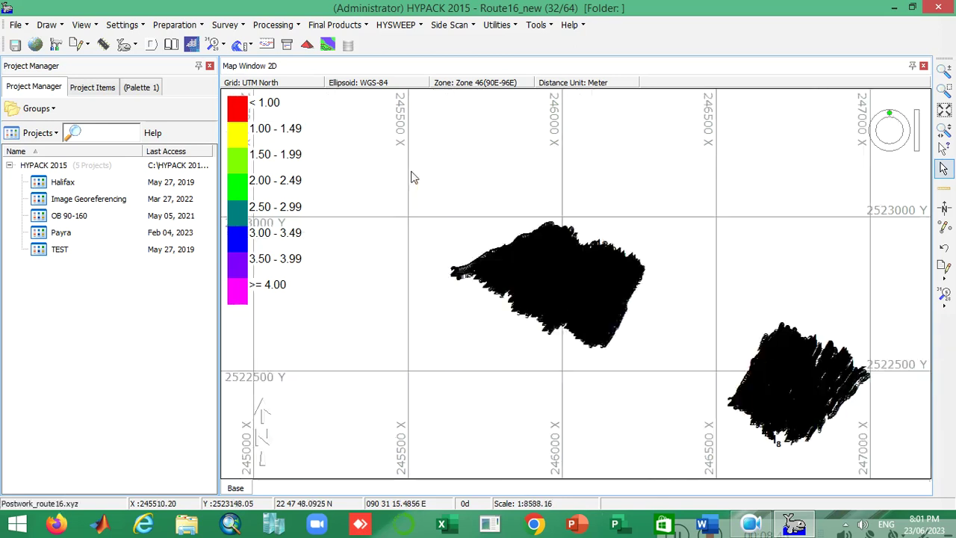
scroll(542, 261, "up", 1)
scroll(511, 250, "up", 2)
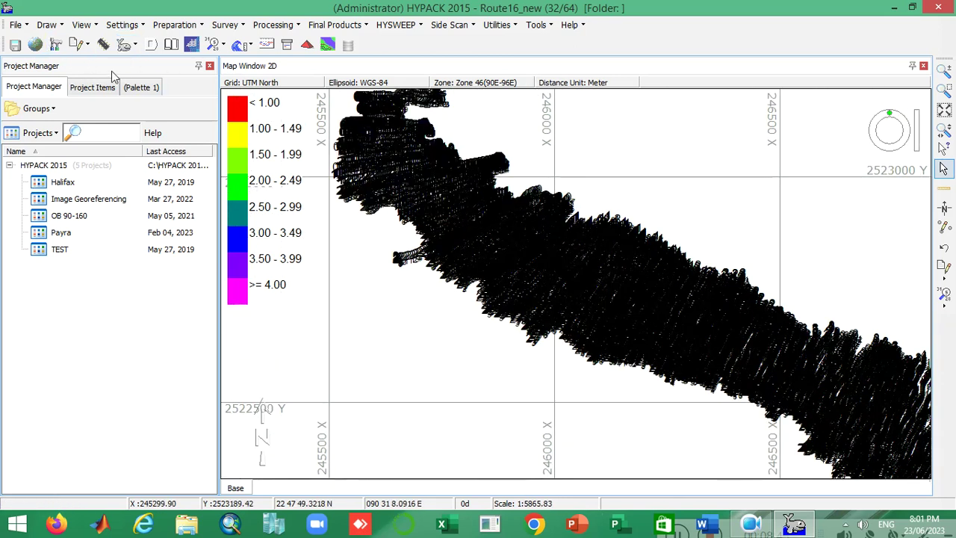
- Set the soundings' color option to Color by Depth, apply it and check the recolored soundings on the map
left_click(57, 44)
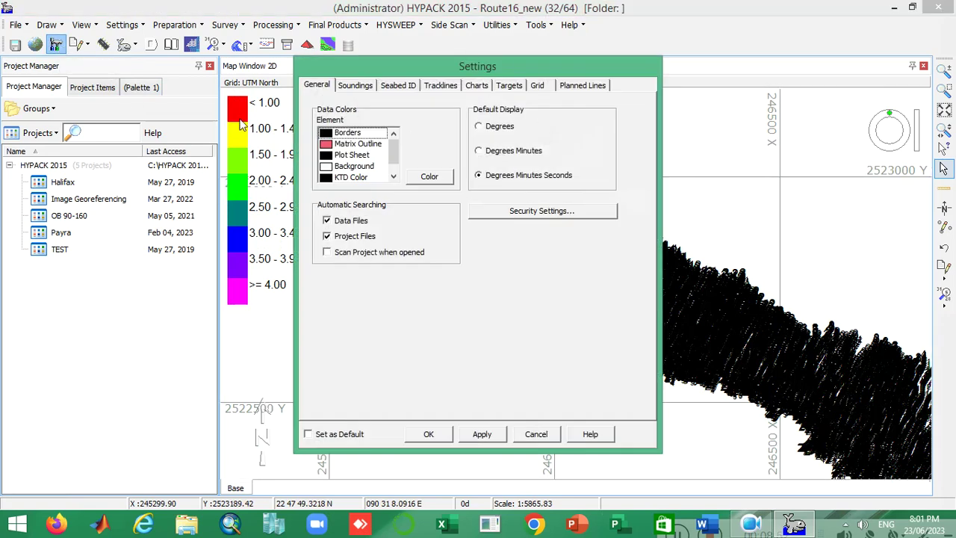
left_click(355, 85)
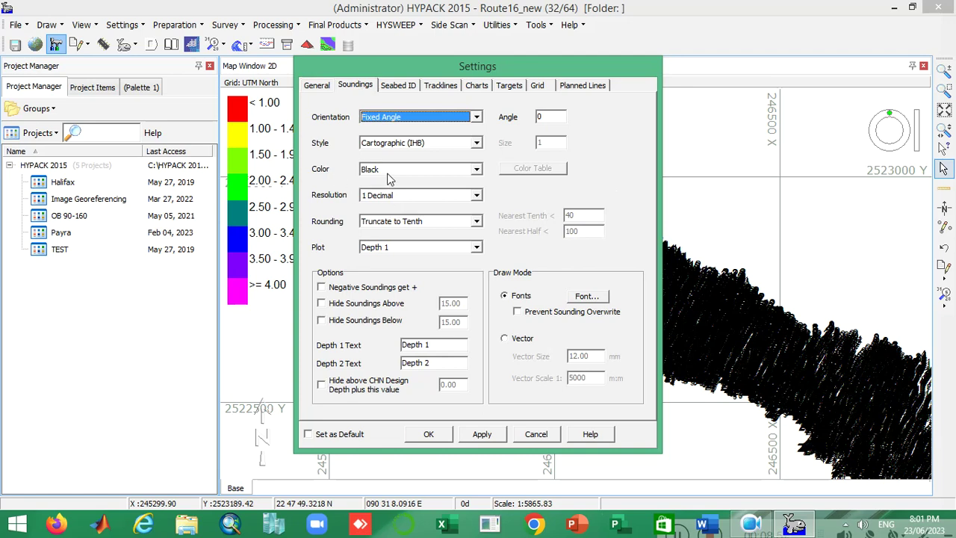
left_click(477, 170)
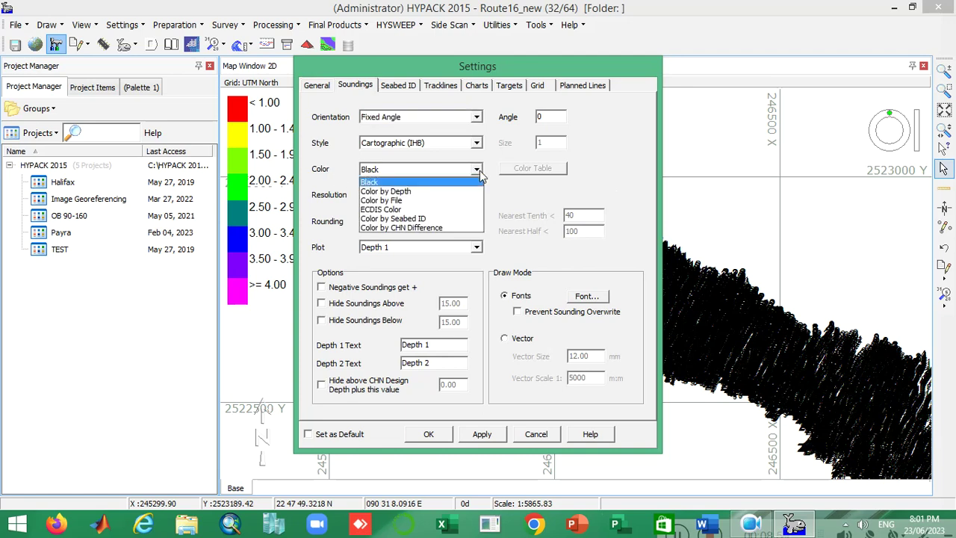
left_click(445, 192)
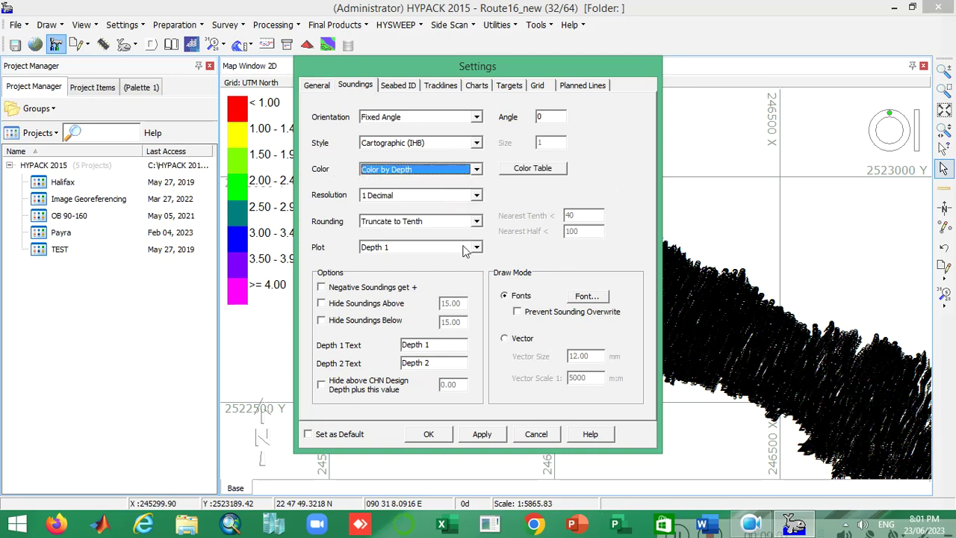
left_click(482, 434)
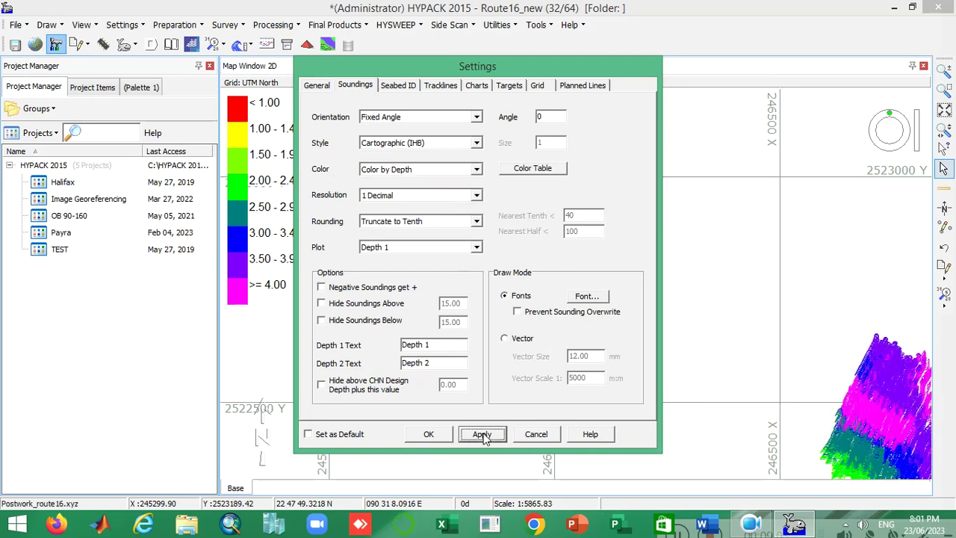
left_click(422, 435)
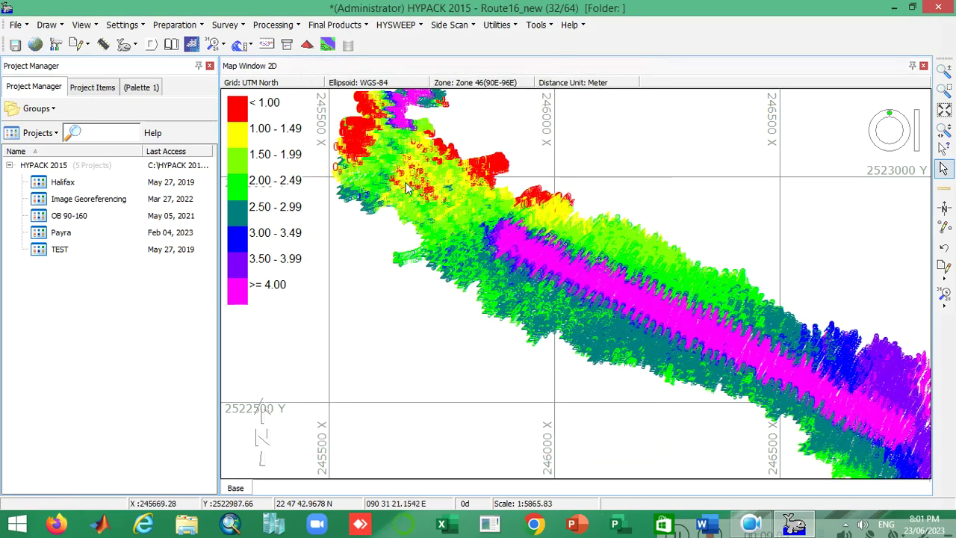
scroll(401, 193, "down", 1)
scroll(505, 213, "up", 5)
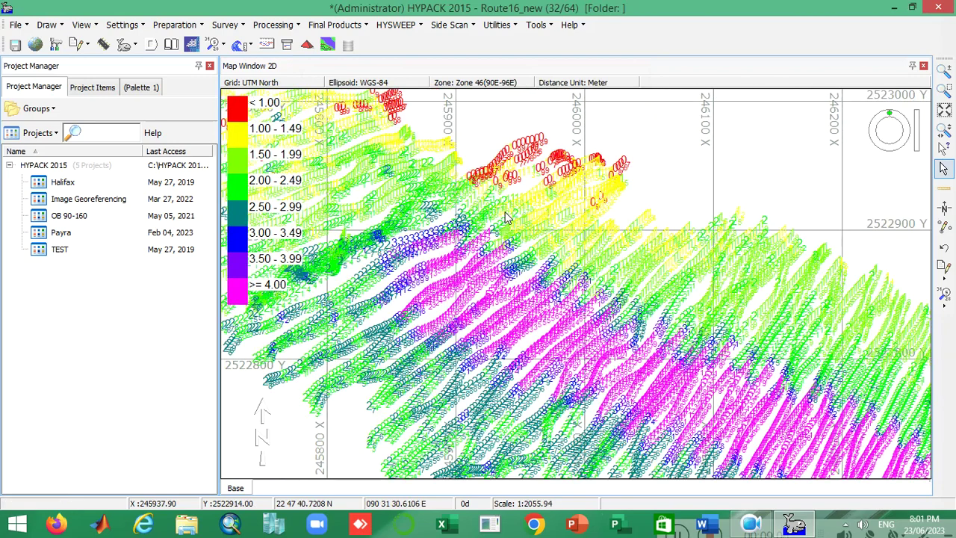
scroll(467, 218, "down", 3)
scroll(464, 166, "down", 2)
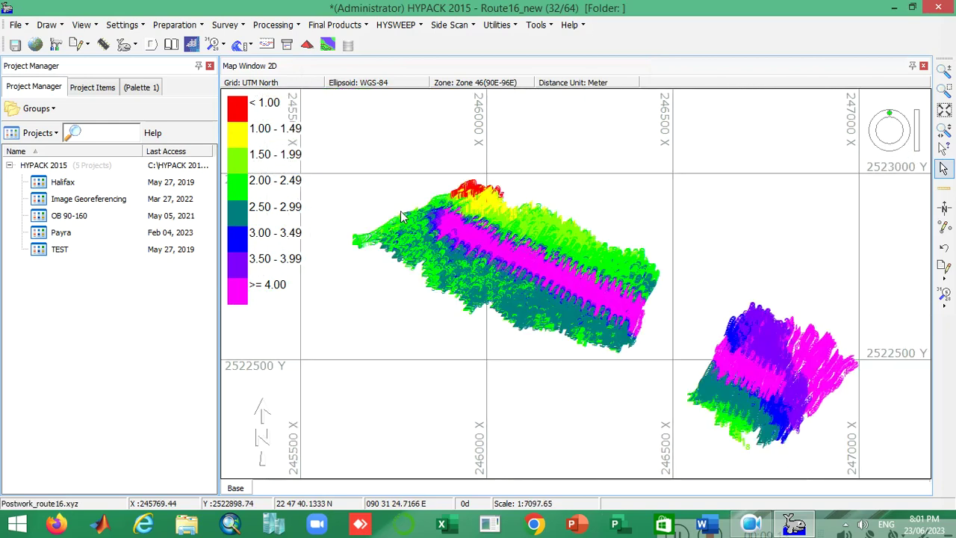
- Build a new TIN model from Postwork_route16.xyz in Depth mode with a TIN Max Side of 30
left_click(306, 46)
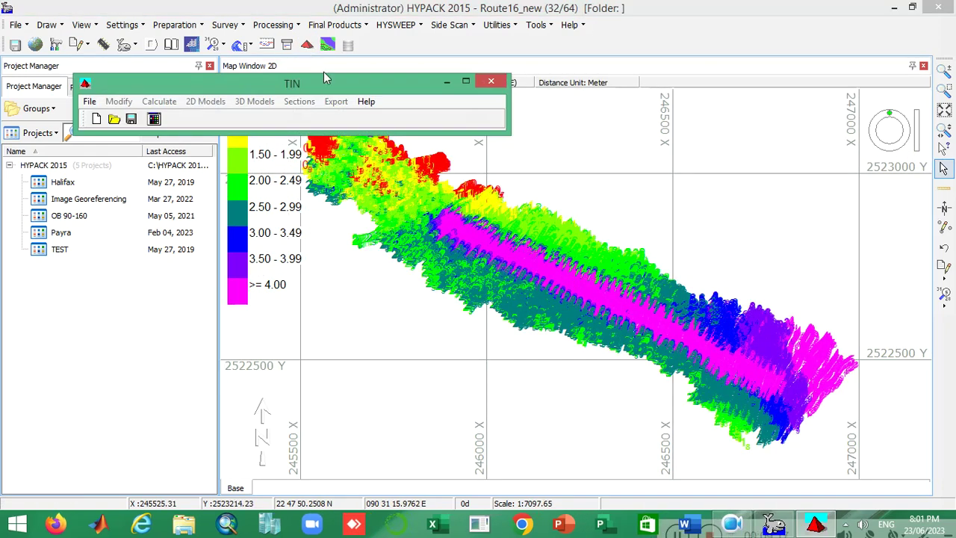
left_click_drag(323, 76, 332, 76)
left_click_drag(417, 82, 585, 94)
left_click(259, 133)
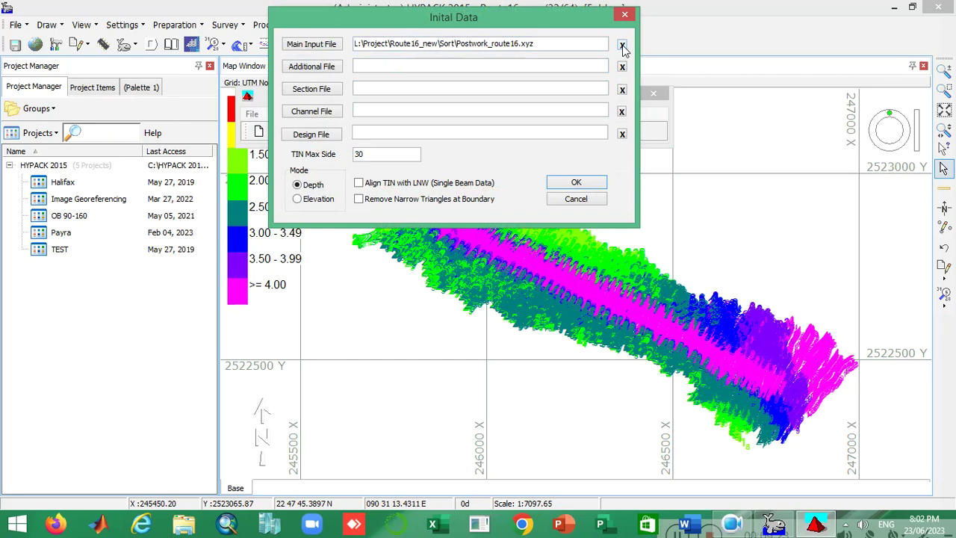
left_click(581, 184)
- Inspect the postwork TIN's triangle mesh in the Tin Editor and close the editor
left_click(281, 114)
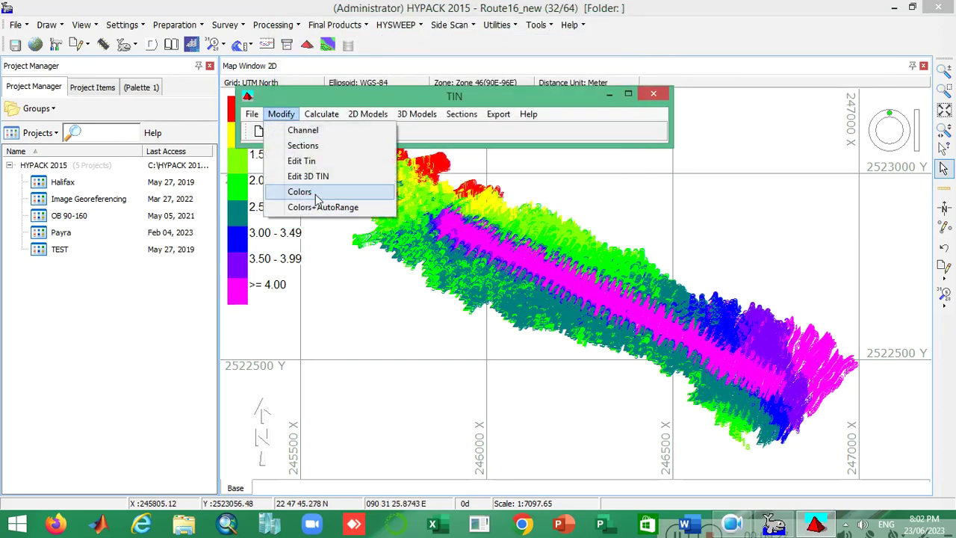
left_click(333, 159)
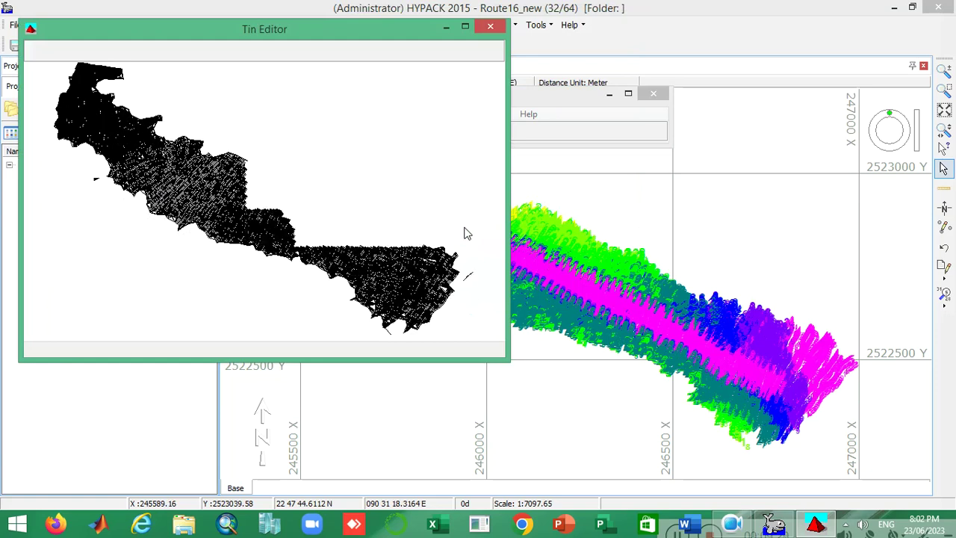
left_click(490, 29)
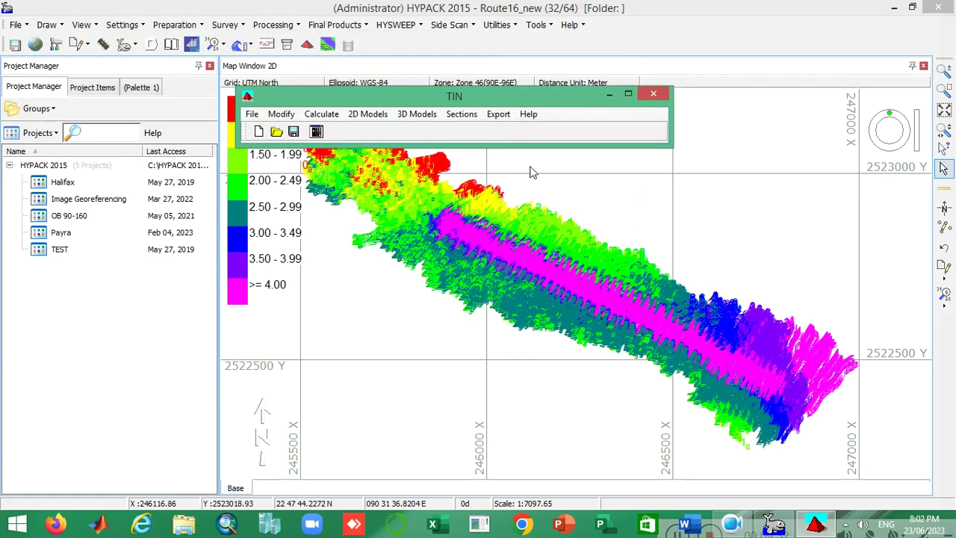
- Set up a DXF export of the TIN as 3D Contour with the contour step following the Color Scheme
left_click(493, 117)
left_click_drag(501, 96, 514, 45)
left_click(513, 64)
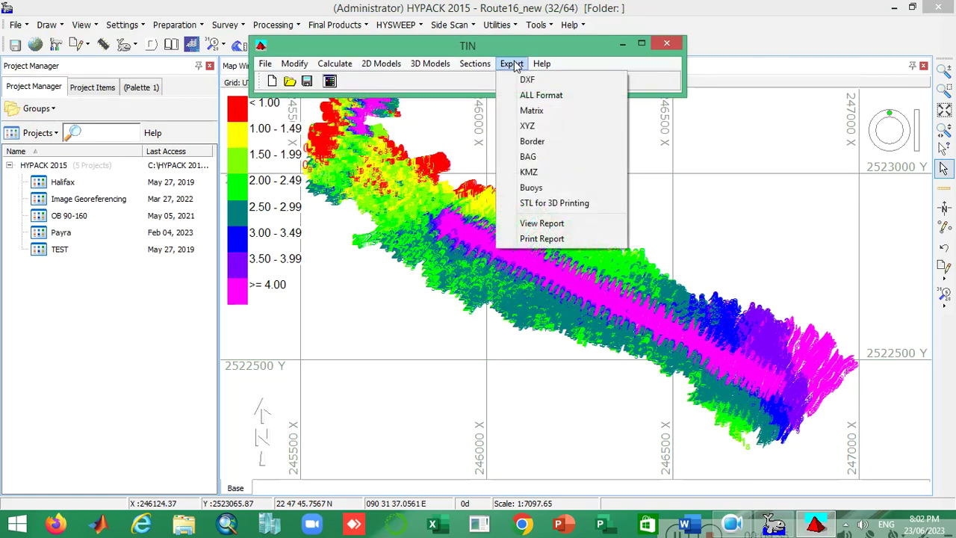
left_click(579, 78)
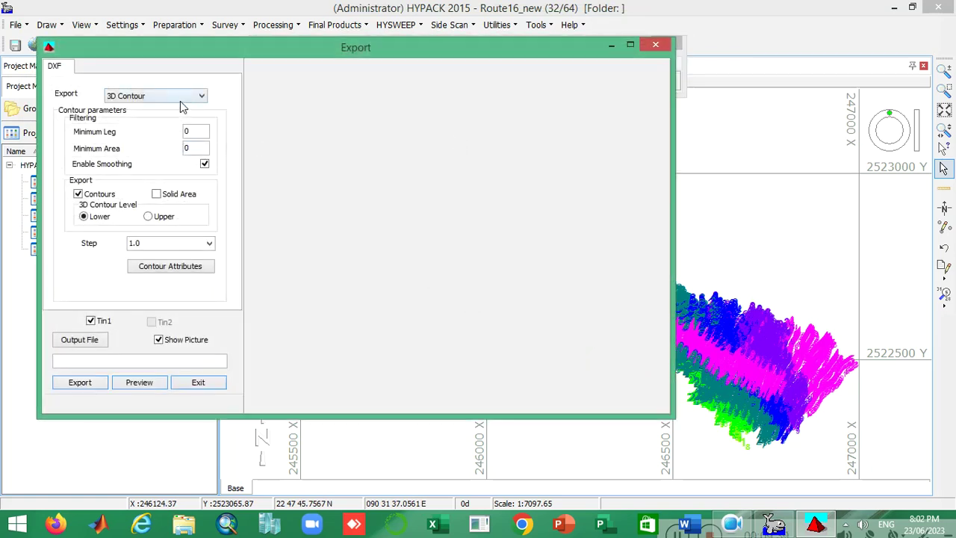
left_click(210, 244)
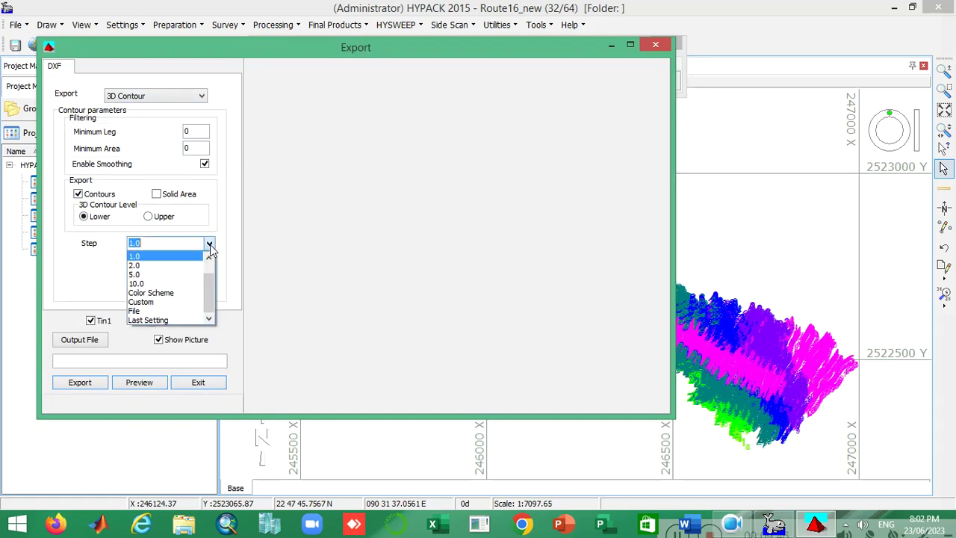
left_click(179, 294)
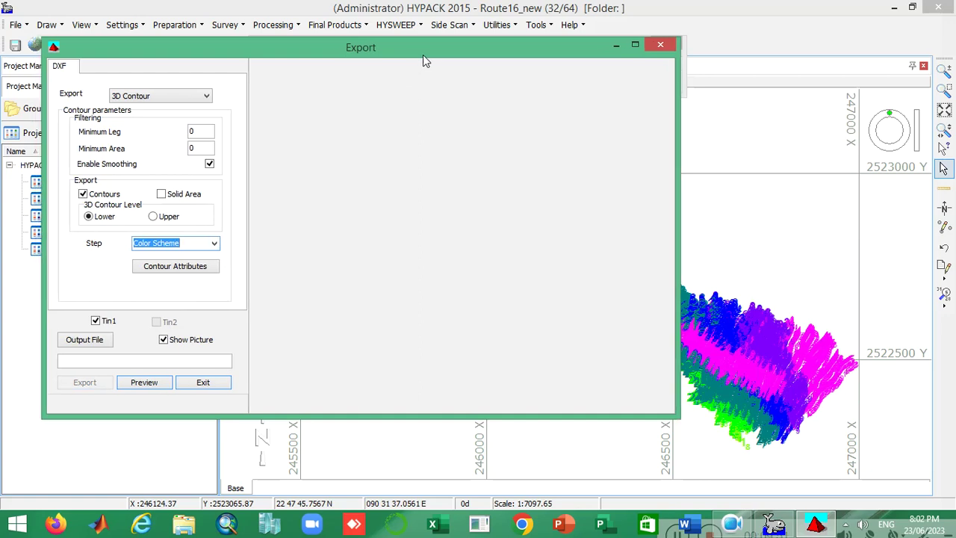
left_click_drag(423, 55, 693, 215)
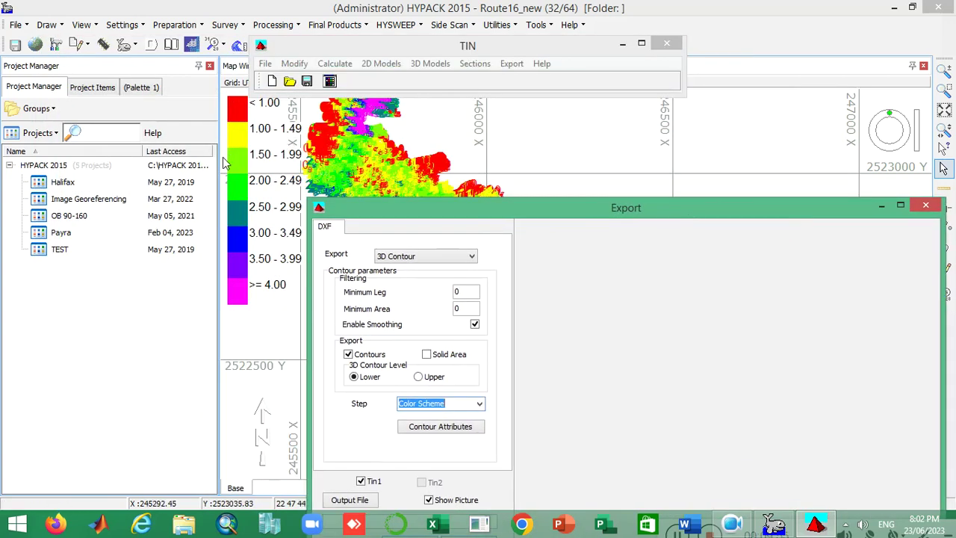
left_click_drag(559, 210, 539, 65)
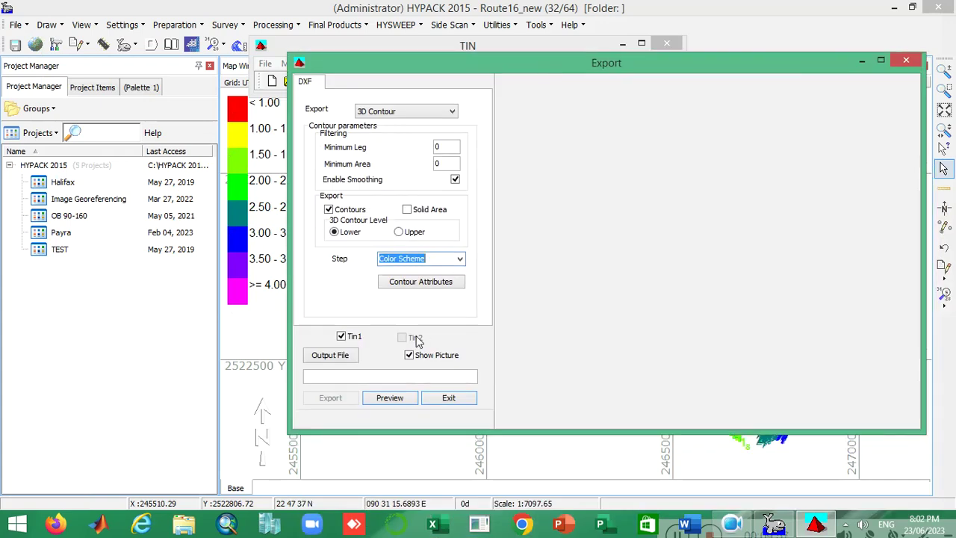
- Give all contour levels HYPACK colors and enabled labels with 1 decimal in the contour attributes
left_click(416, 286)
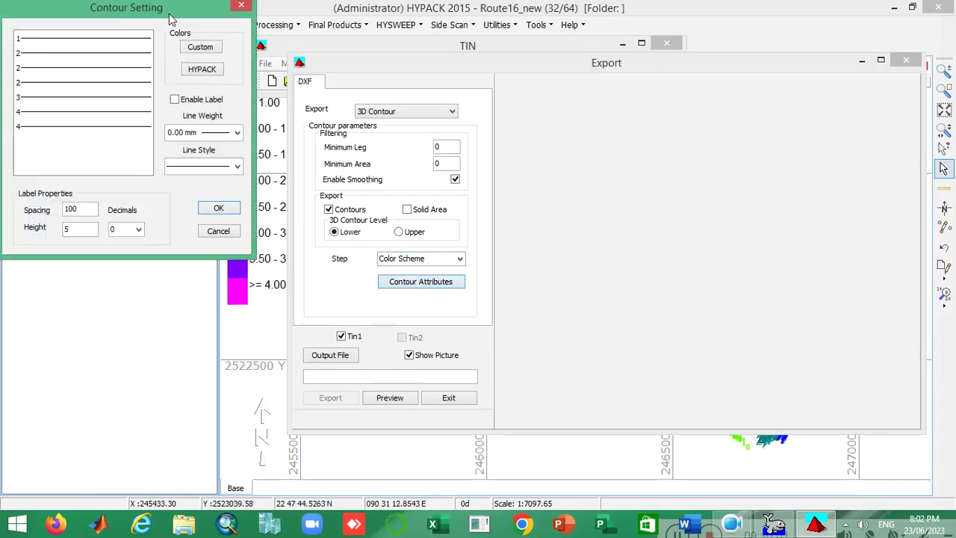
left_click_drag(171, 19, 591, 134)
left_click(479, 157)
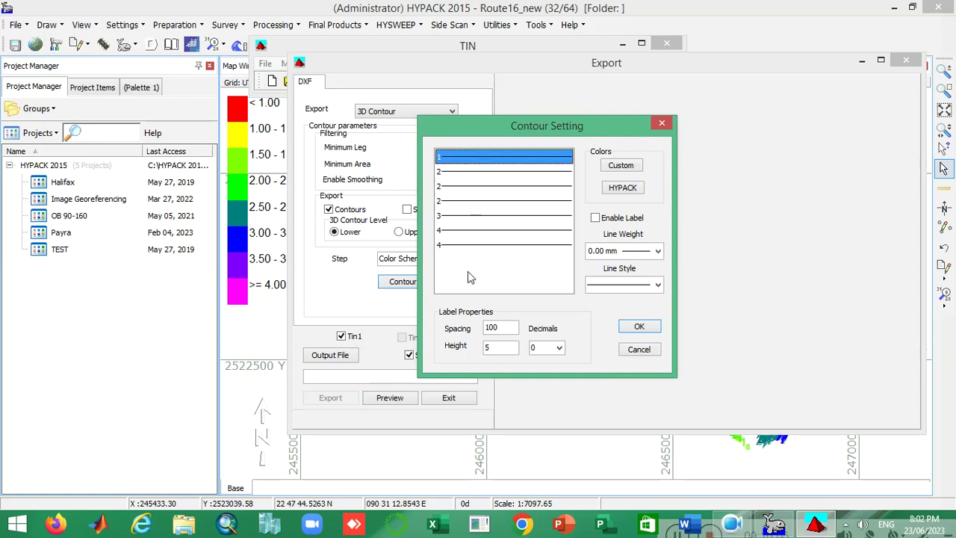
left_click(462, 248, "shift")
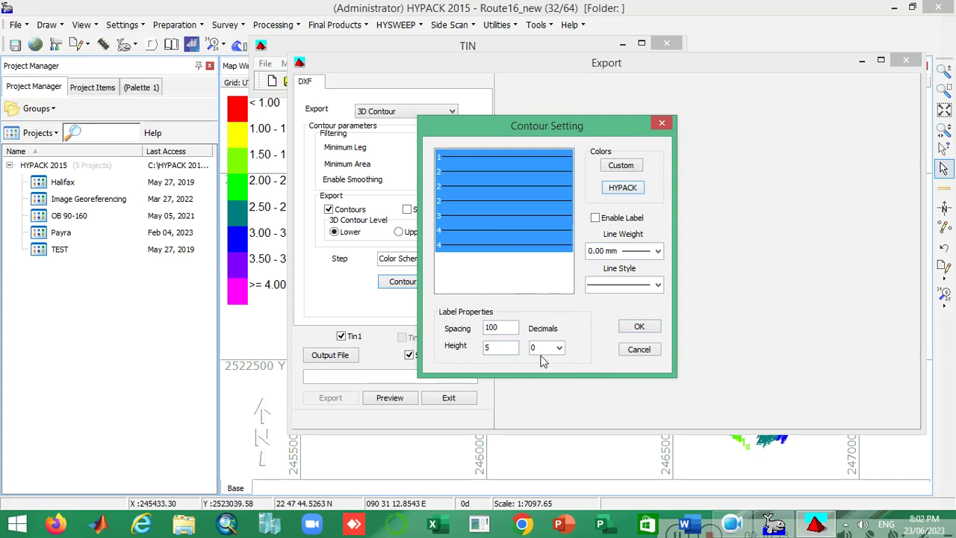
left_click(595, 217)
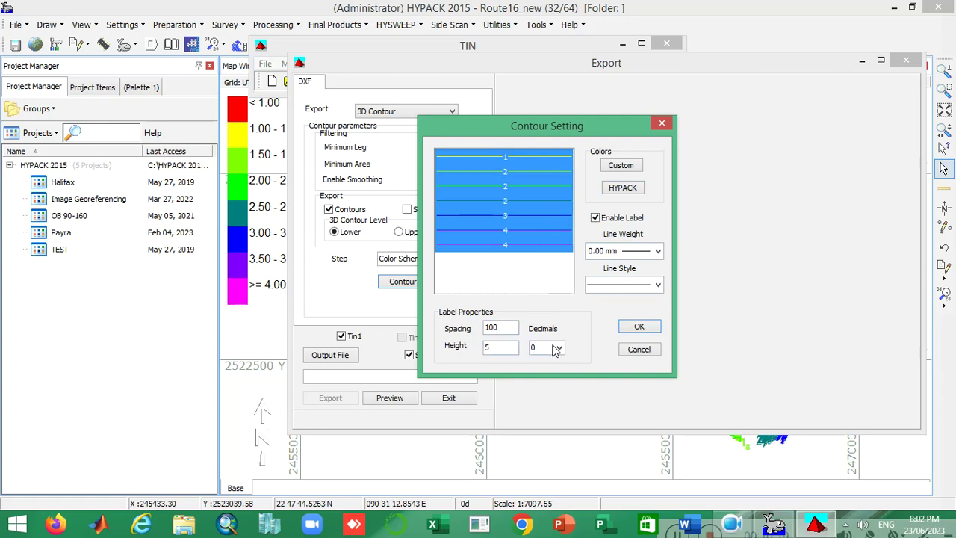
left_click(560, 347)
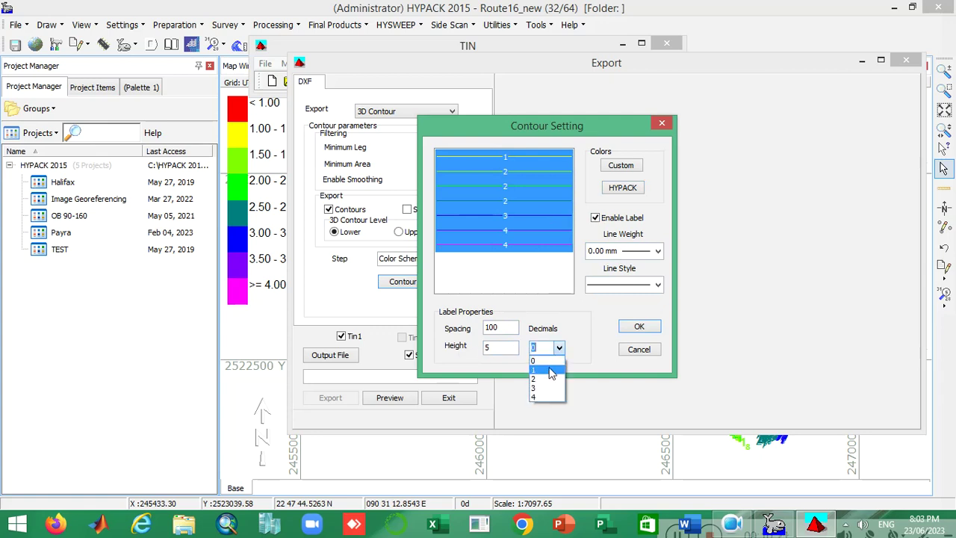
left_click(551, 370)
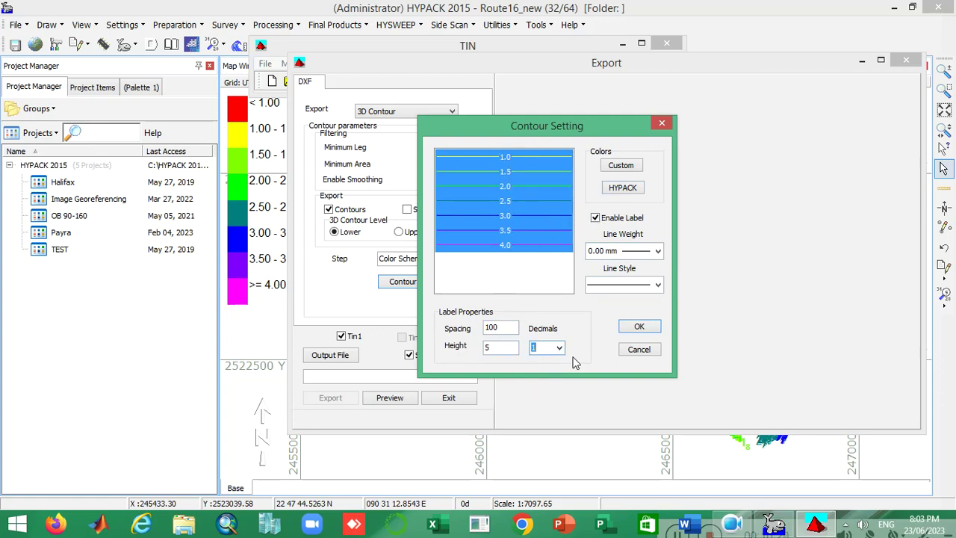
left_click(633, 336)
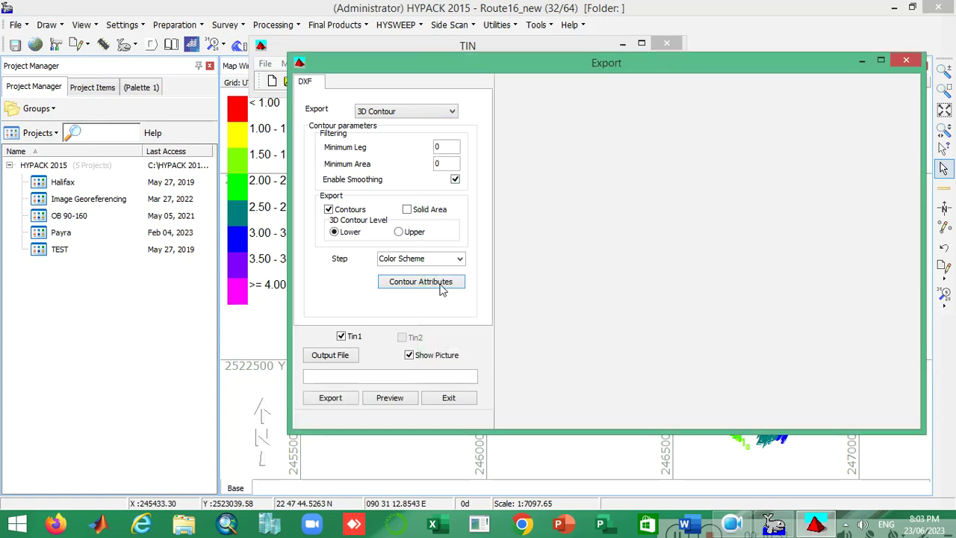
- Export the contours to Contour_Interval_0.5m.DXF in the Route16_new folder and close the TIN program
left_click(331, 355)
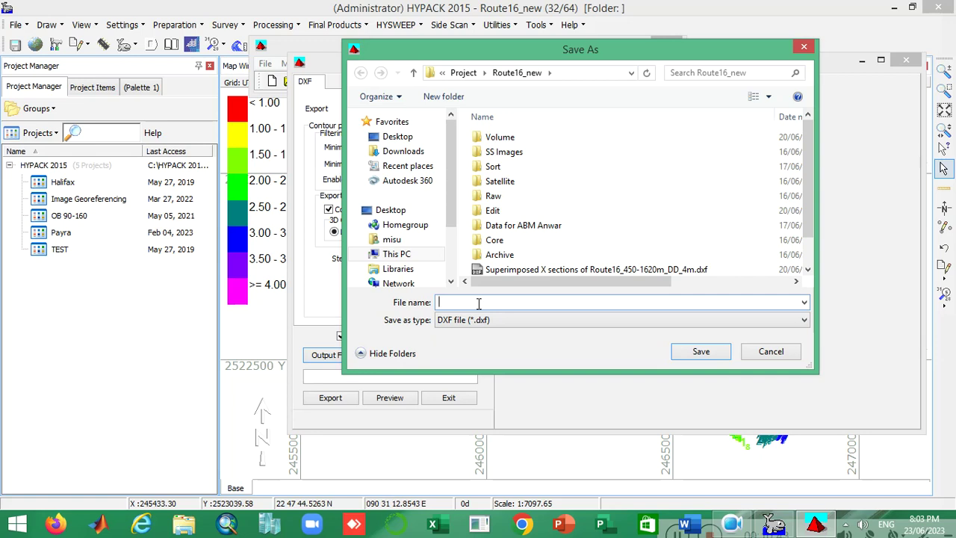
type("Contour_Interval_0.5m")
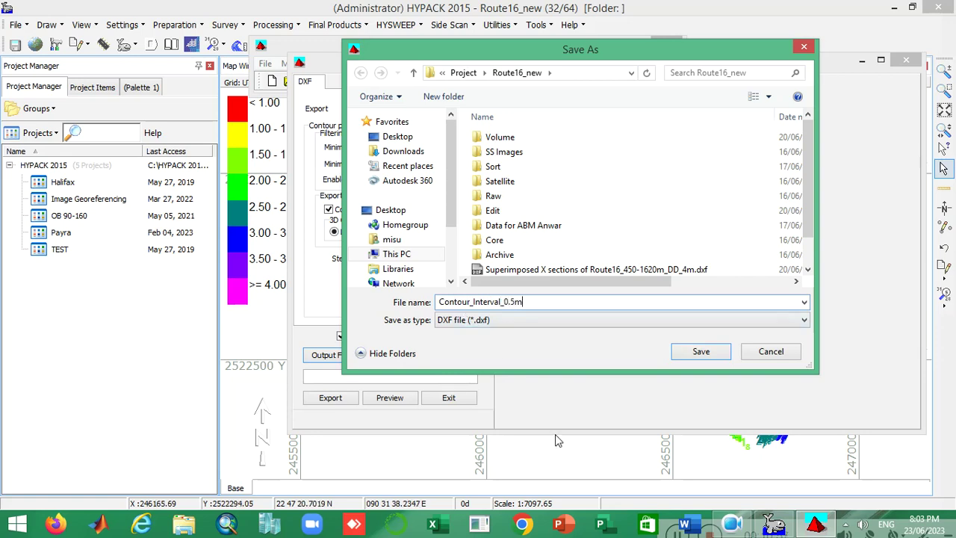
left_click(700, 351)
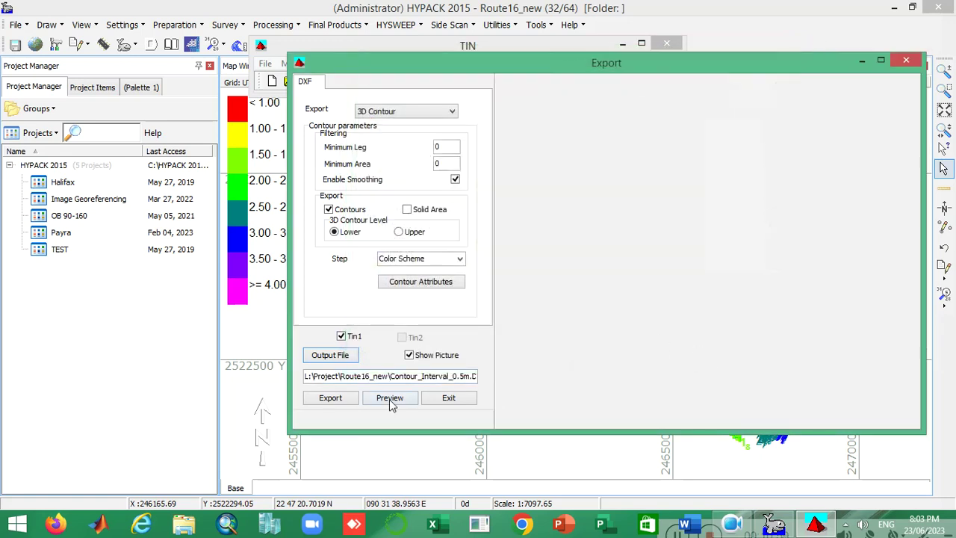
left_click(331, 399)
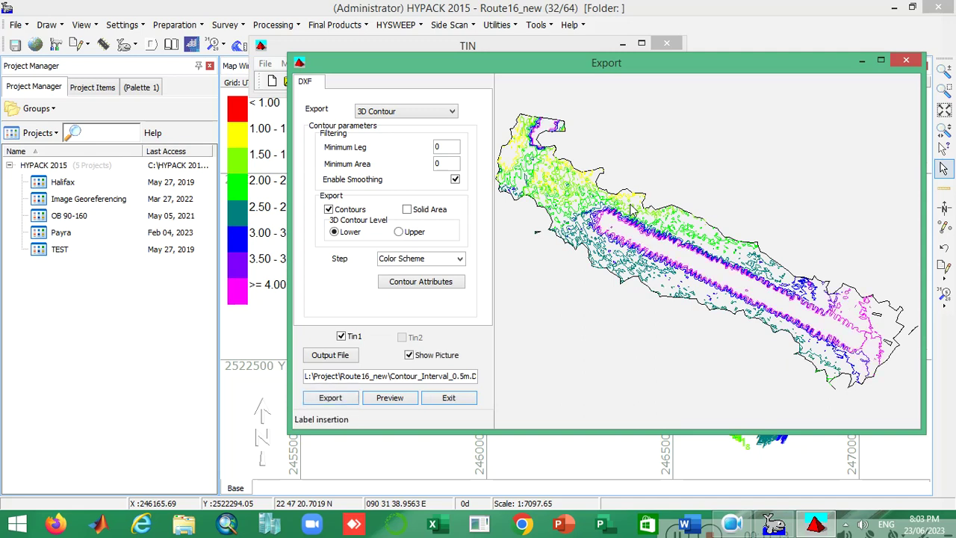
left_click(449, 398)
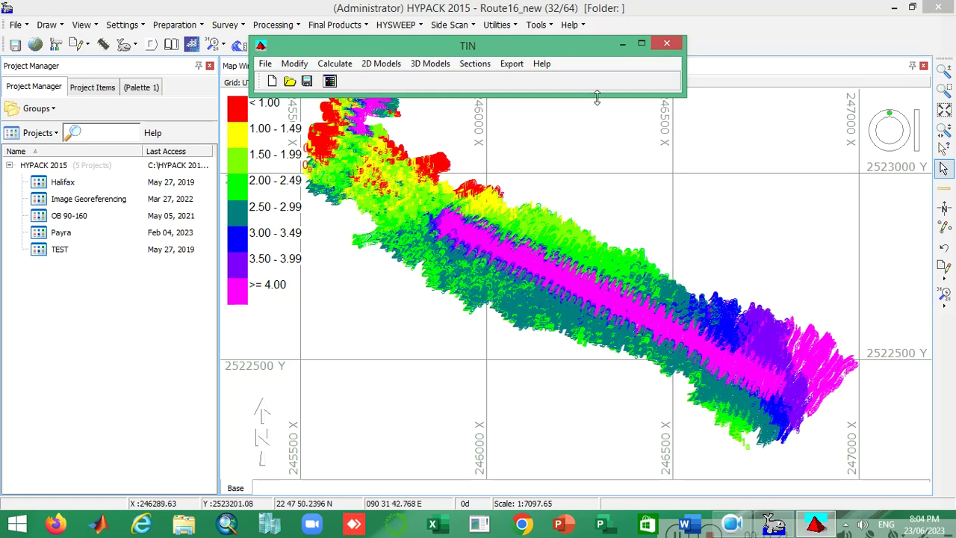
left_click(667, 44)
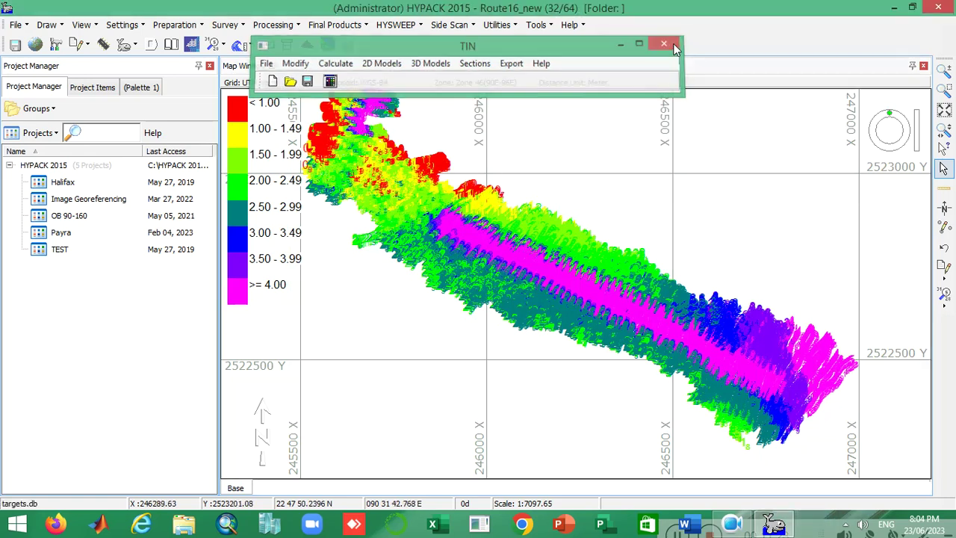
- Display the background file Contour_Interval_0.5m.DXF on the map and hide the Postwork_route16.xyz soundings
left_click(92, 87)
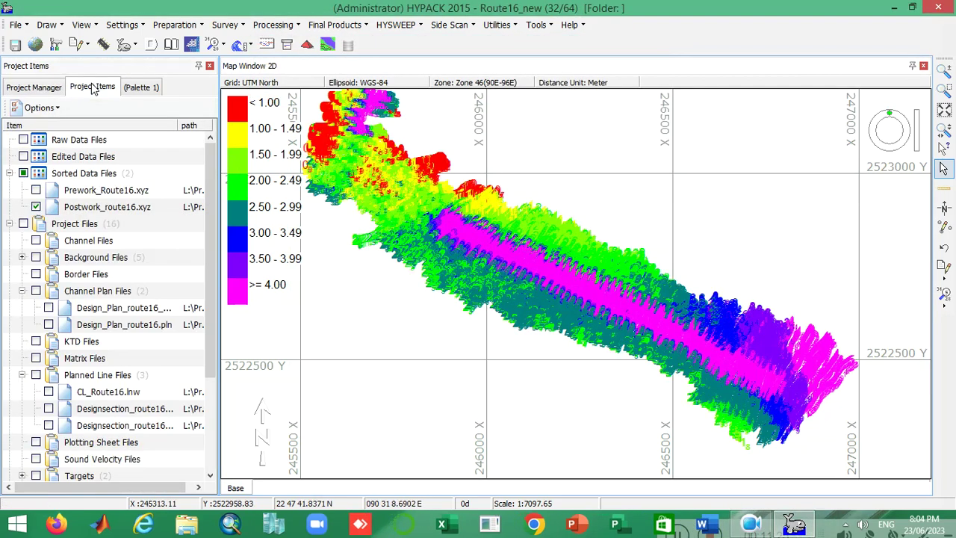
left_click(9, 173)
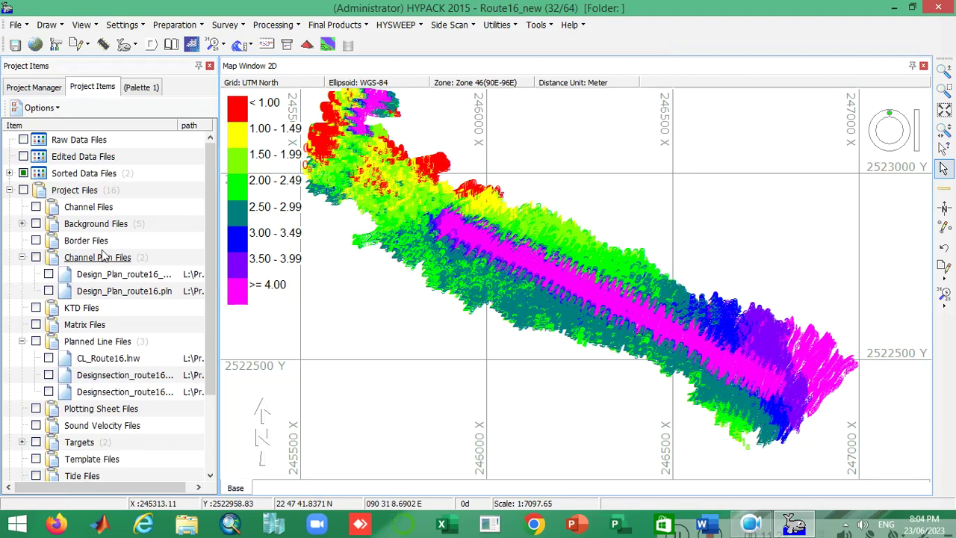
left_click(9, 190)
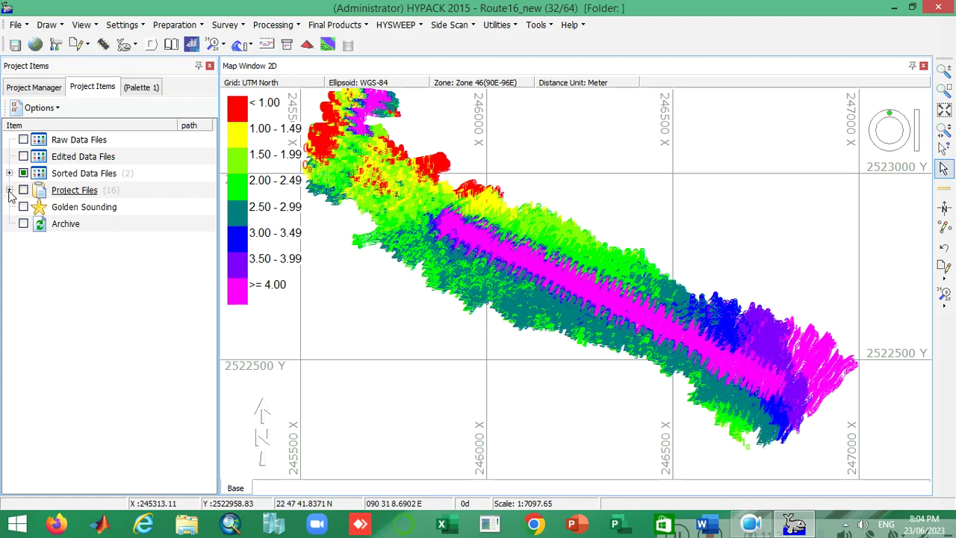
left_click(9, 190)
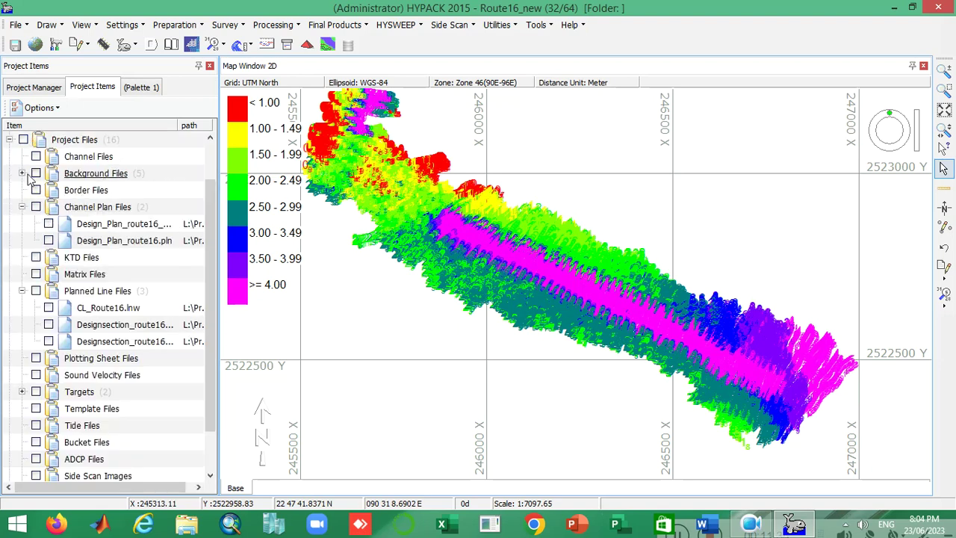
left_click(22, 174)
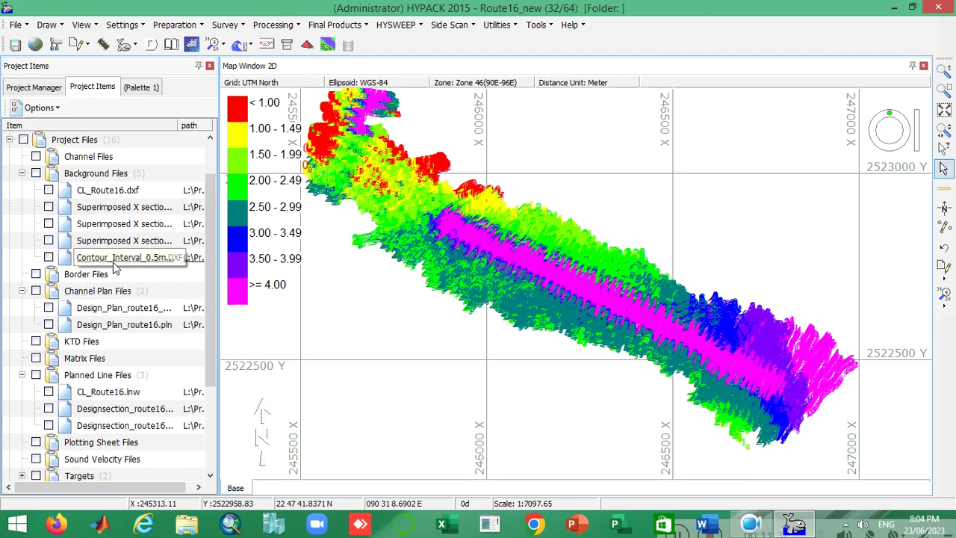
left_click(9, 141)
left_click(9, 174)
left_click(36, 207)
left_click(36, 207)
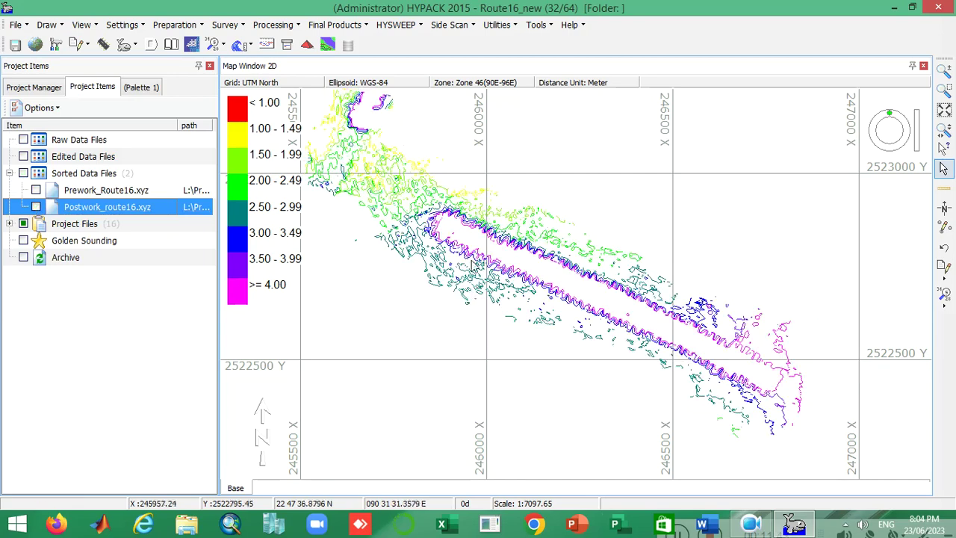
- Examine the exported contour lines and their depth labels on the map at close range and as a whole
left_click(399, 195)
scroll(372, 186, "up", 1)
scroll(371, 187, "up", 3)
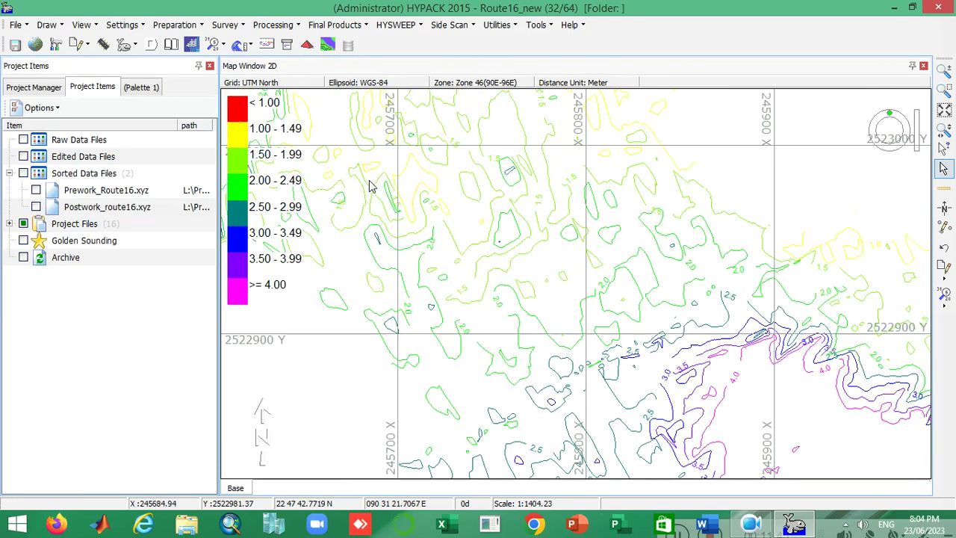
scroll(474, 250, "down", 4)
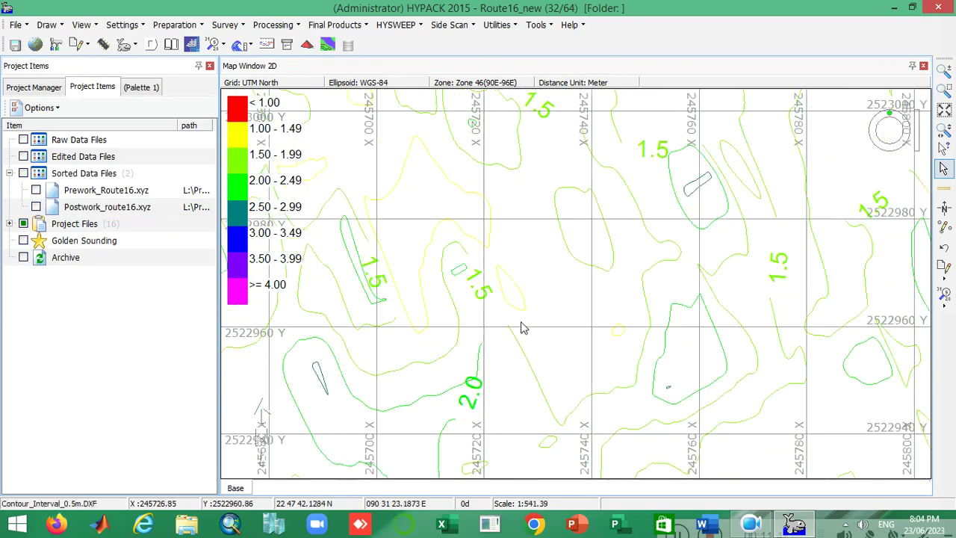
scroll(464, 229, "down", 3)
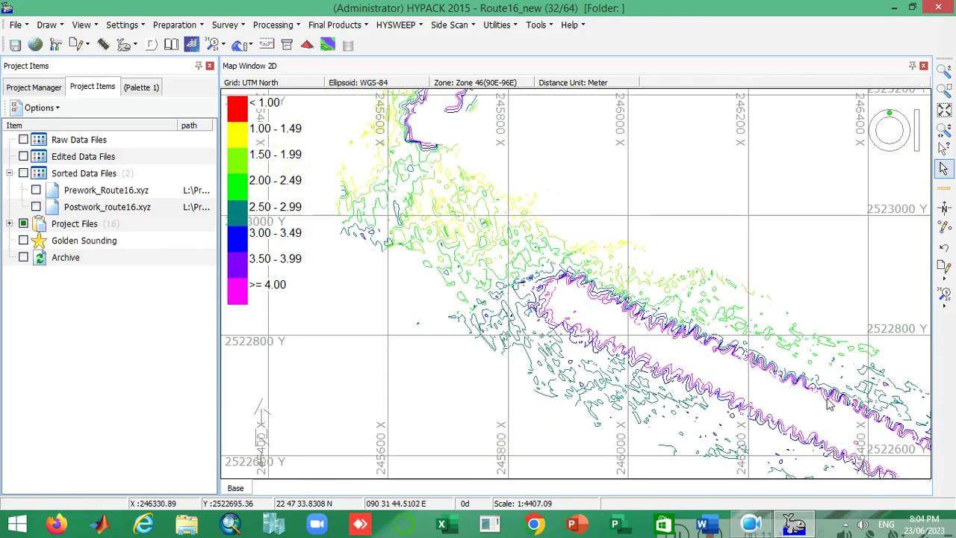
scroll(437, 246, "up", 3)
scroll(437, 245, "up", 2)
scroll(409, 173, "down", 3)
scroll(410, 174, "down", 3)
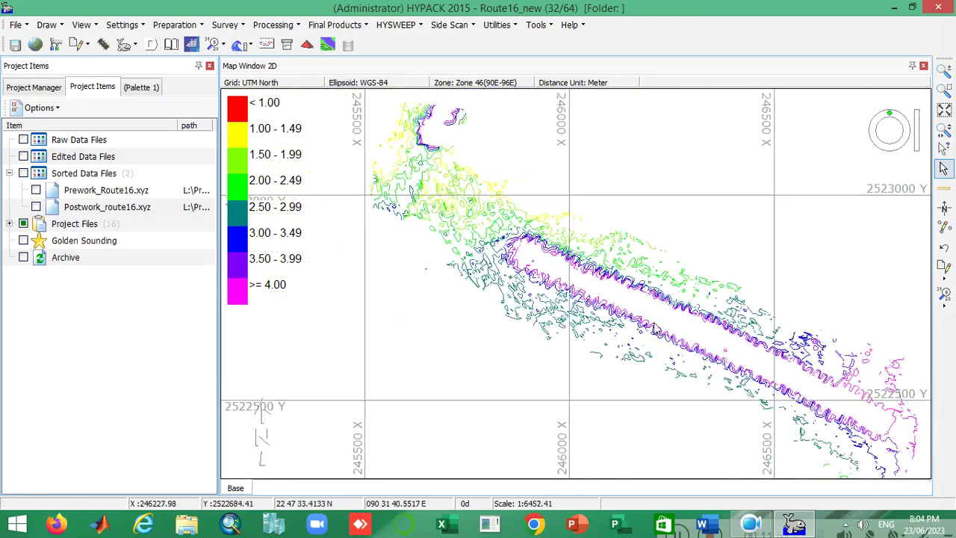
scroll(481, 214, "up", 4)
scroll(481, 214, "up", 5)
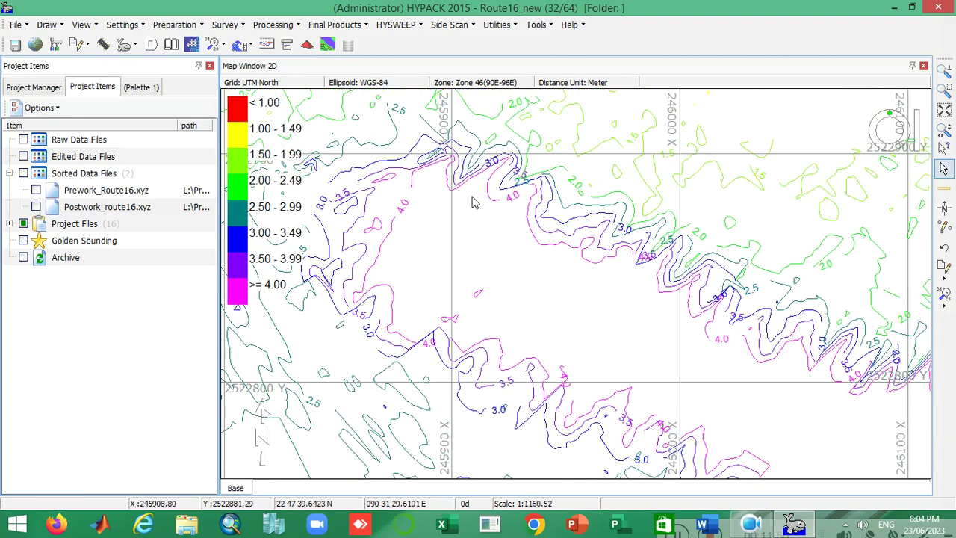
- Display the Postwork_route16.xyz soundings over the contours and compare the two along the channel at close range
scroll(441, 229, "down", 2)
scroll(442, 230, "down", 2)
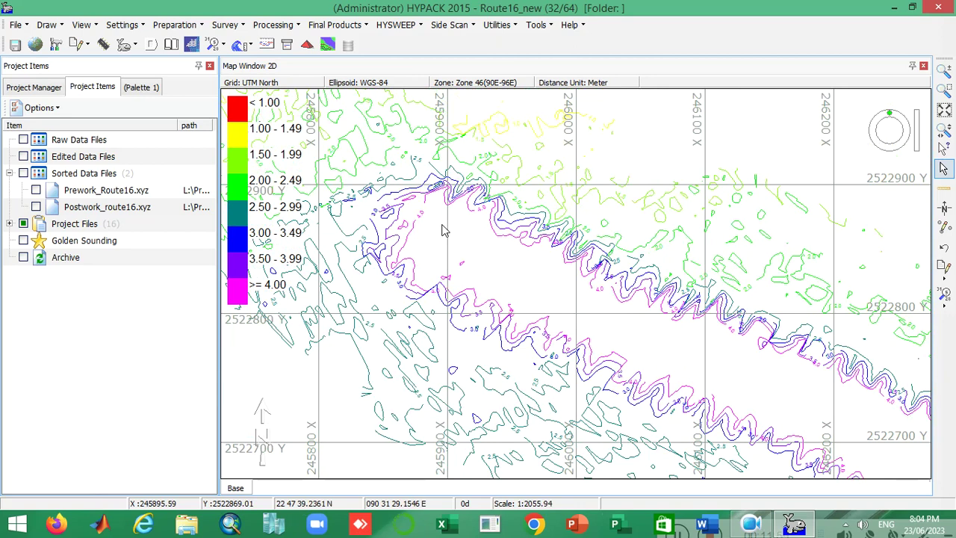
scroll(886, 448, "down", 2)
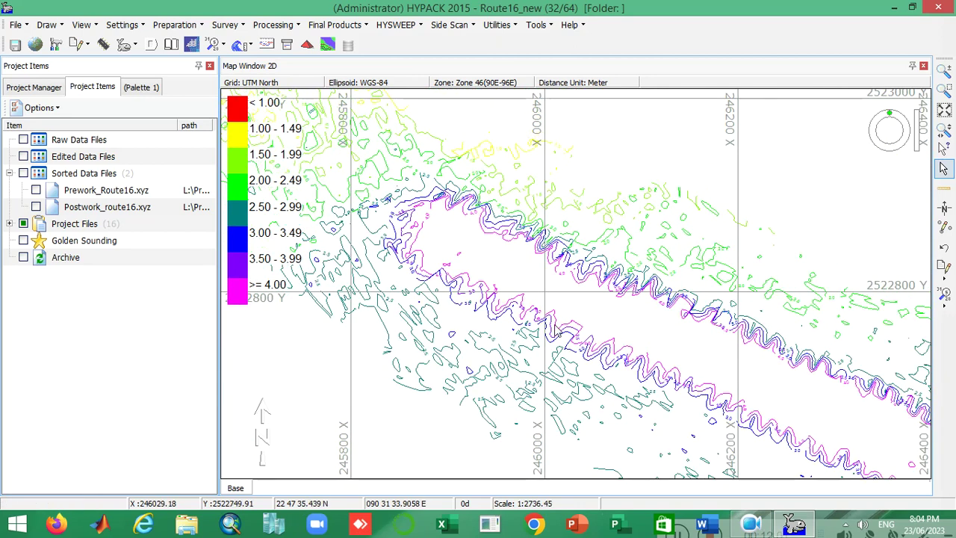
scroll(889, 460, "down", 3)
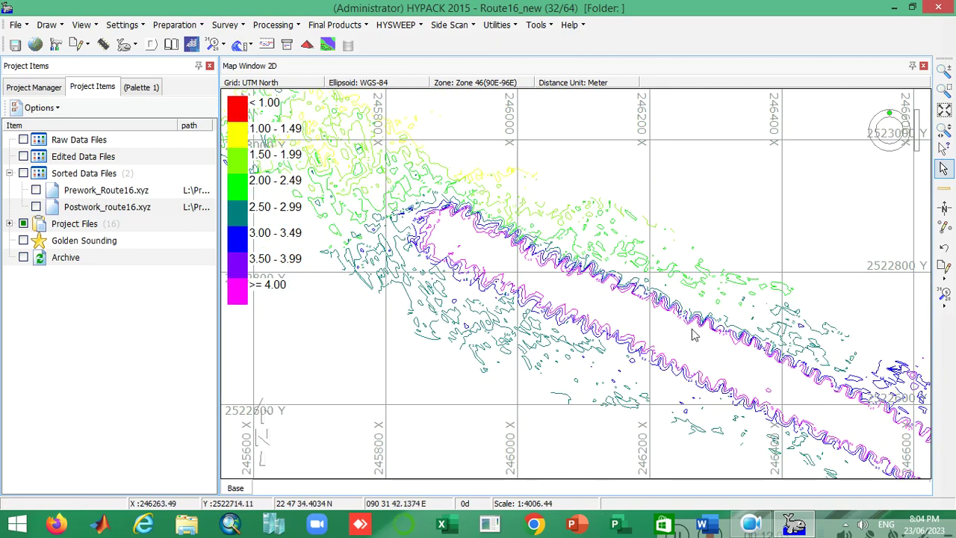
left_click(36, 207)
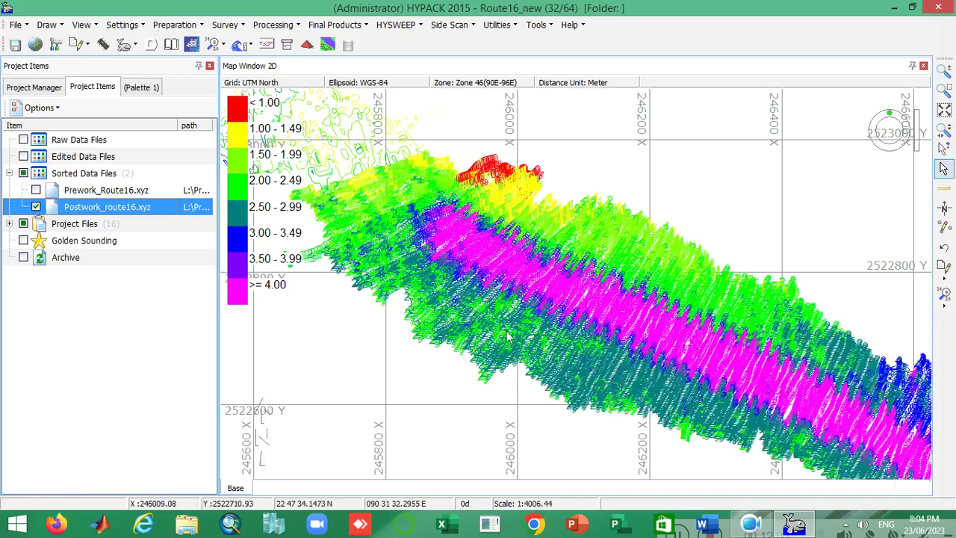
scroll(649, 325, "up", 2)
scroll(648, 325, "up", 5)
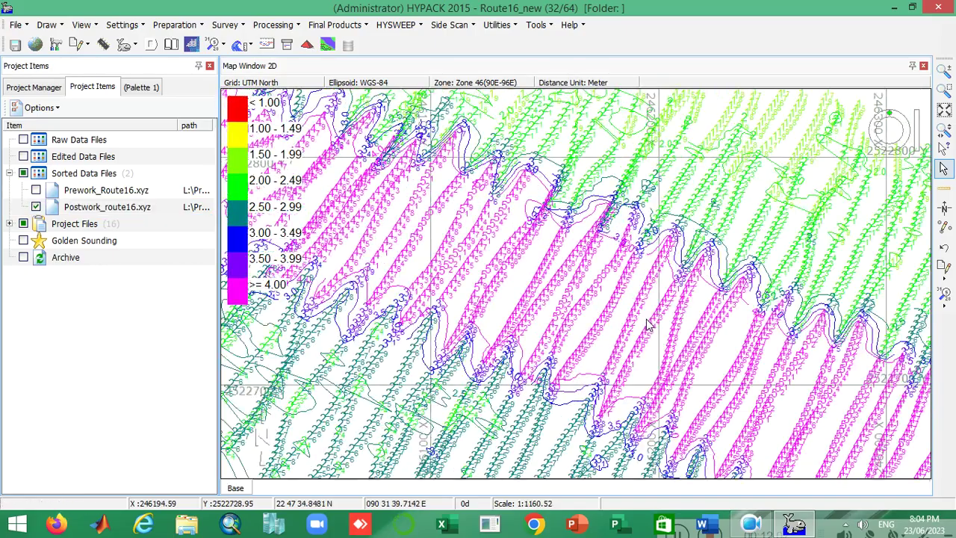
scroll(649, 325, "down", 4)
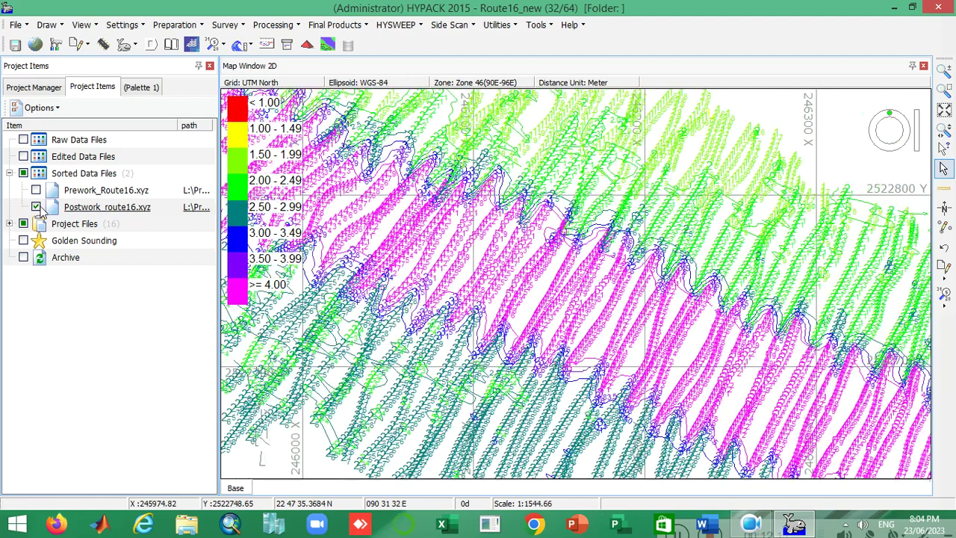
- Hide the Postwork_route16.xyz soundings and view the labeled contours alone along the channel edges
left_click(36, 207)
scroll(522, 239, "down", 2)
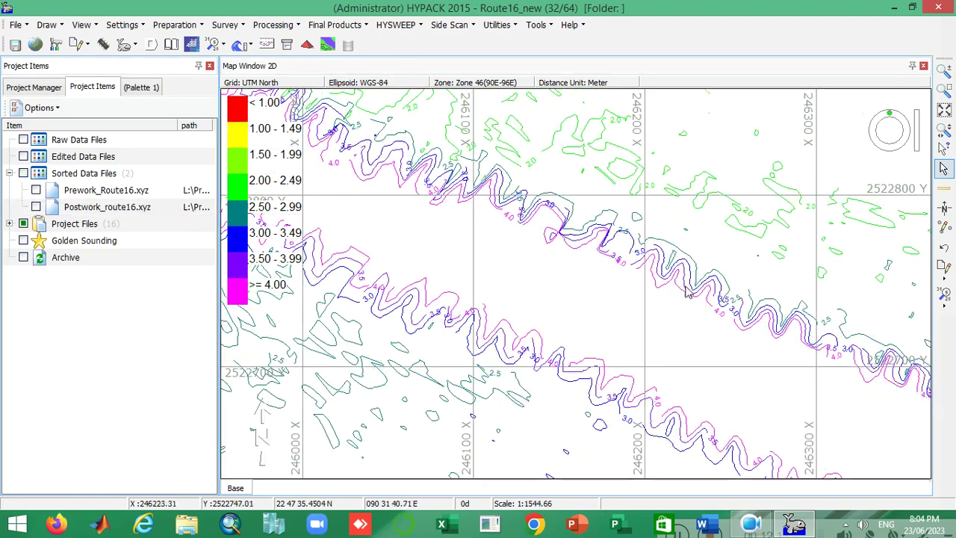
scroll(442, 206, "up", 3)
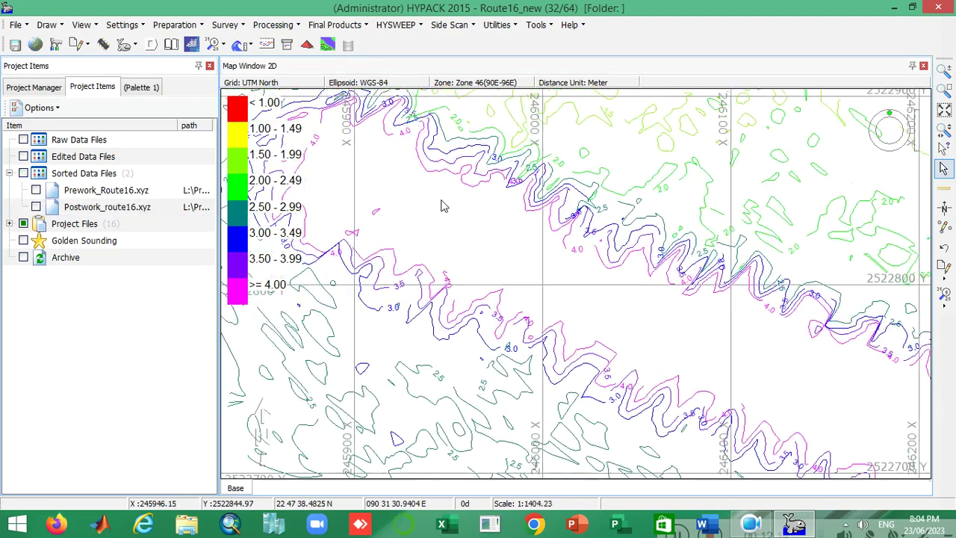
- Show the Postwork_route16.xyz soundings again and check individual depths against the 3.0, 3.5 and 4.0 contour lines
left_click(36, 207)
left_click(35, 207)
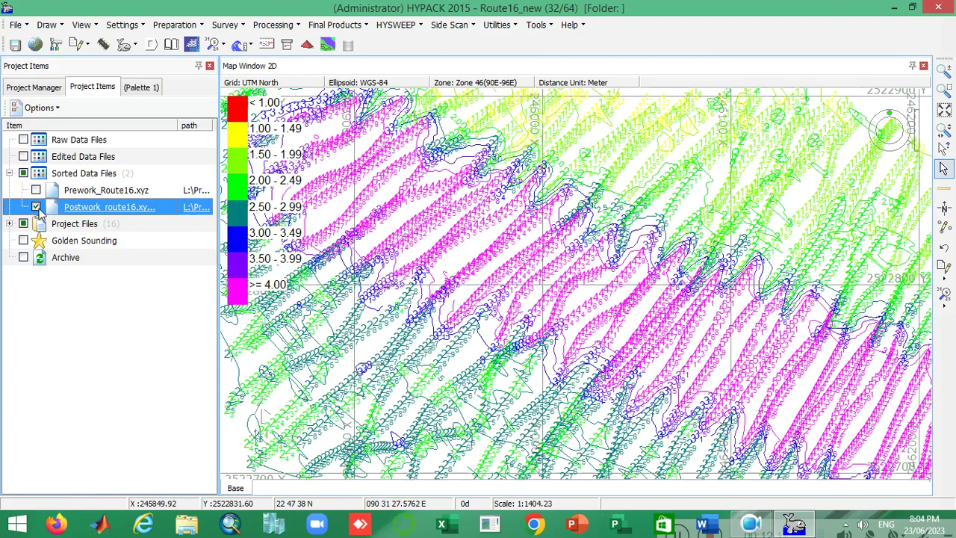
scroll(596, 284, "up", 2)
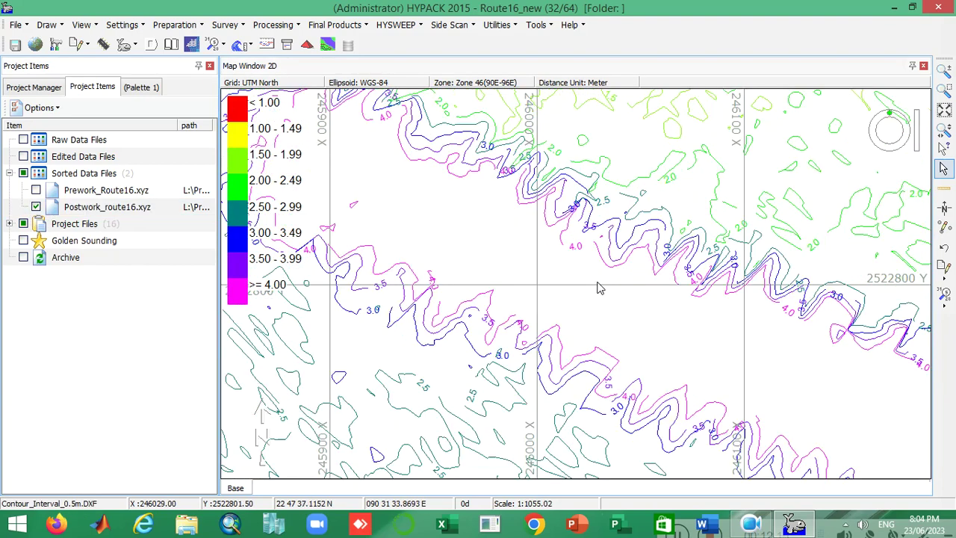
scroll(597, 285, "down", 2)
scroll(504, 310, "up", 1)
scroll(504, 311, "up", 1)
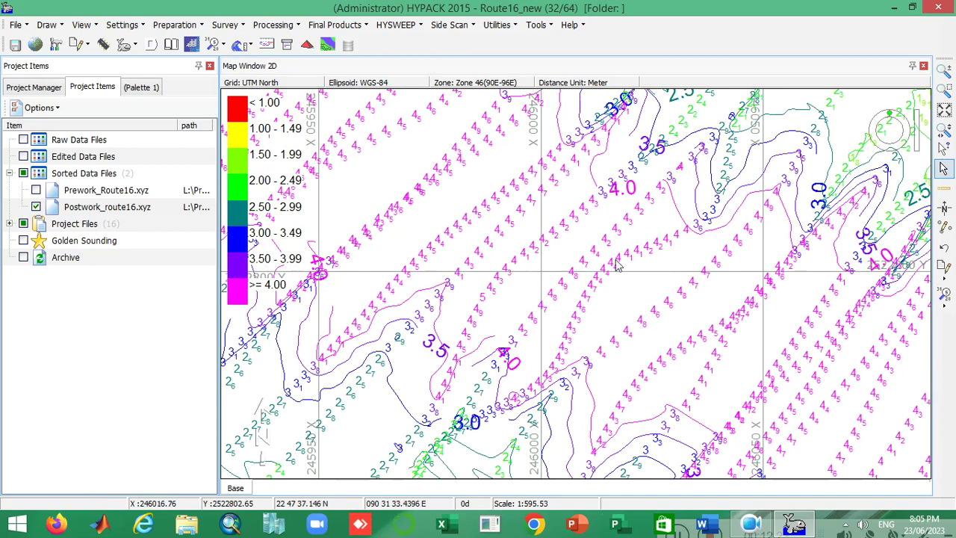
scroll(617, 265, "down", 1)
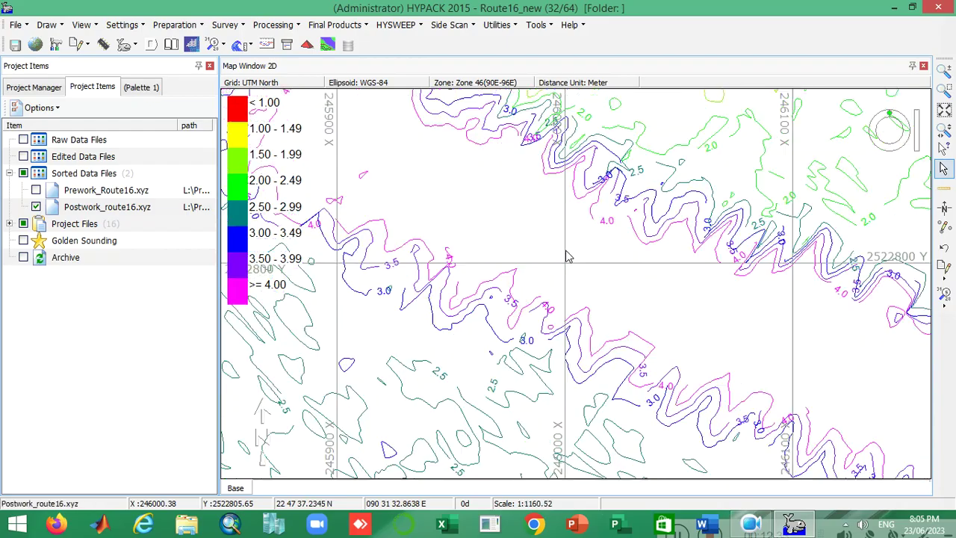
scroll(475, 166, "up", 2)
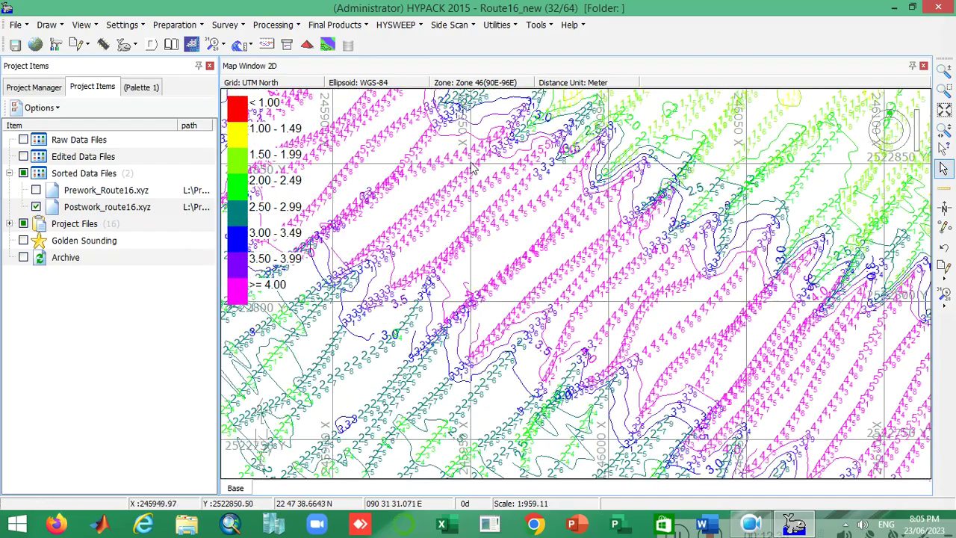
- Turn off the Postwork_route16.xyz soundings and examine the contours around the channel's northwest end
left_click(36, 208)
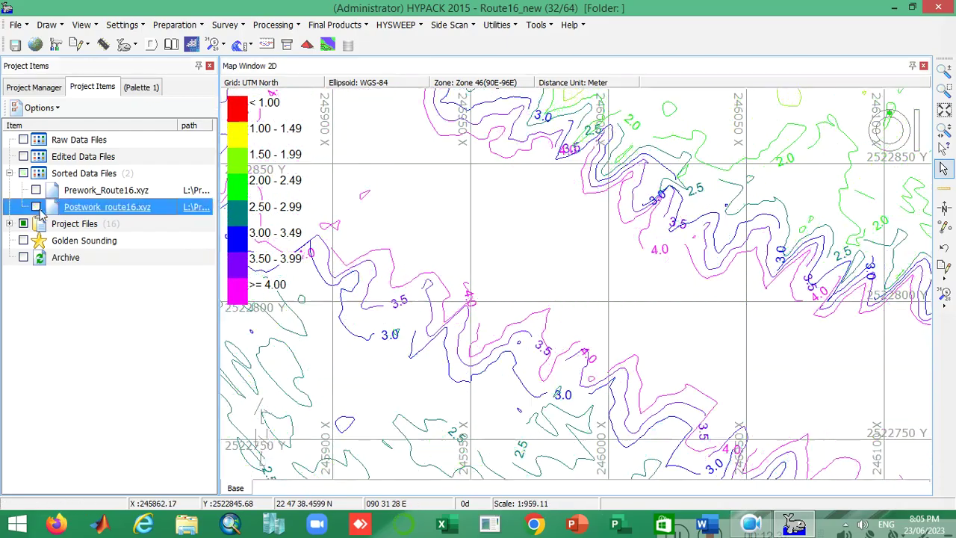
scroll(414, 168, "down", 4)
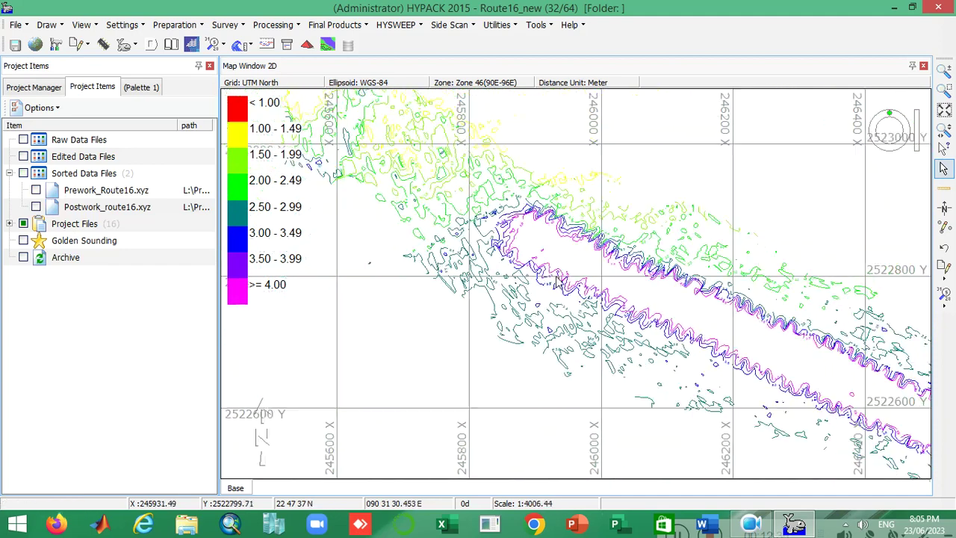
scroll(414, 168, "up", 3)
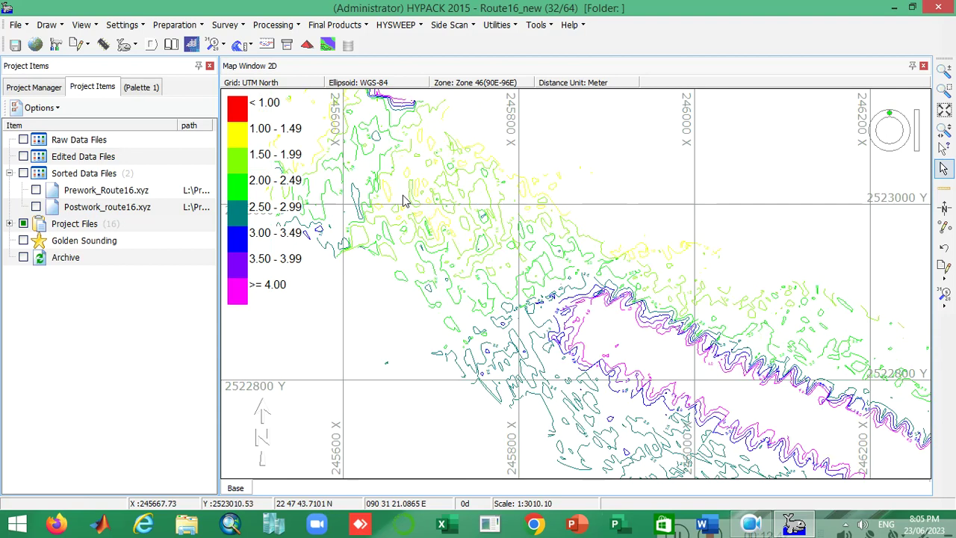
scroll(672, 172, "down", 1)
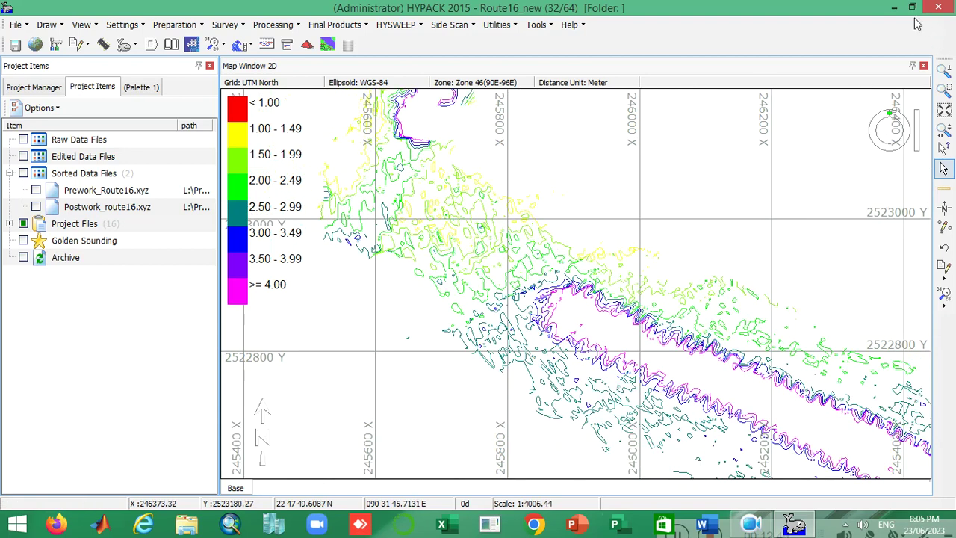
left_click(895, 9)
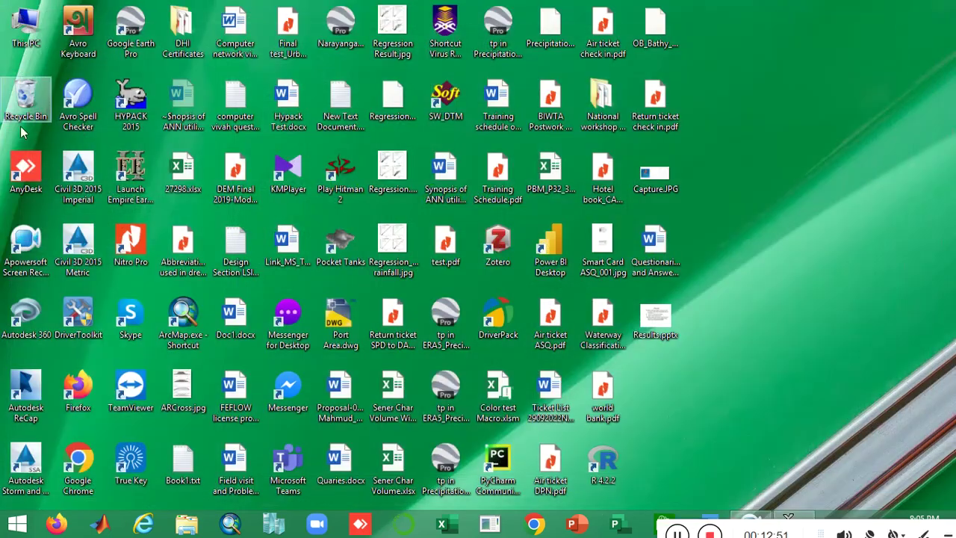
double_click(29, 30)
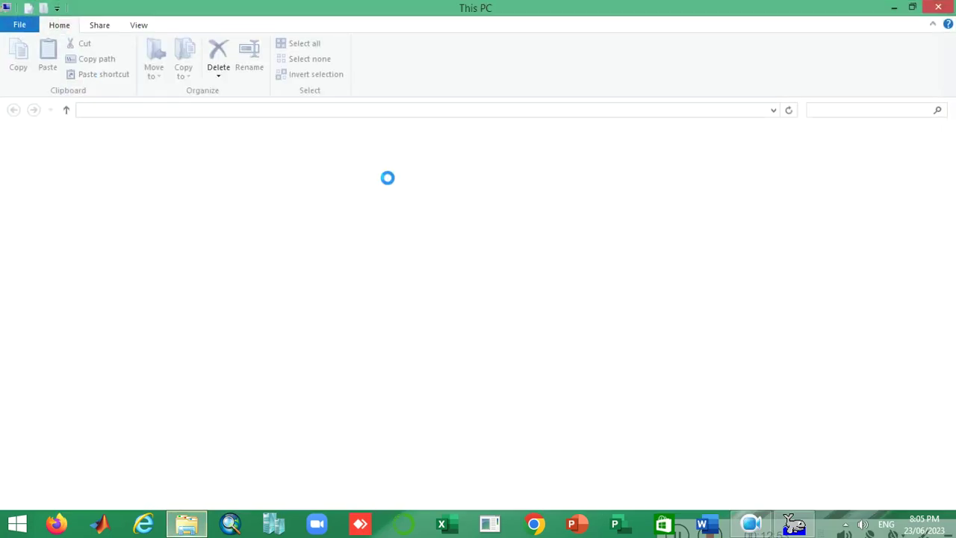
left_click(792, 522)
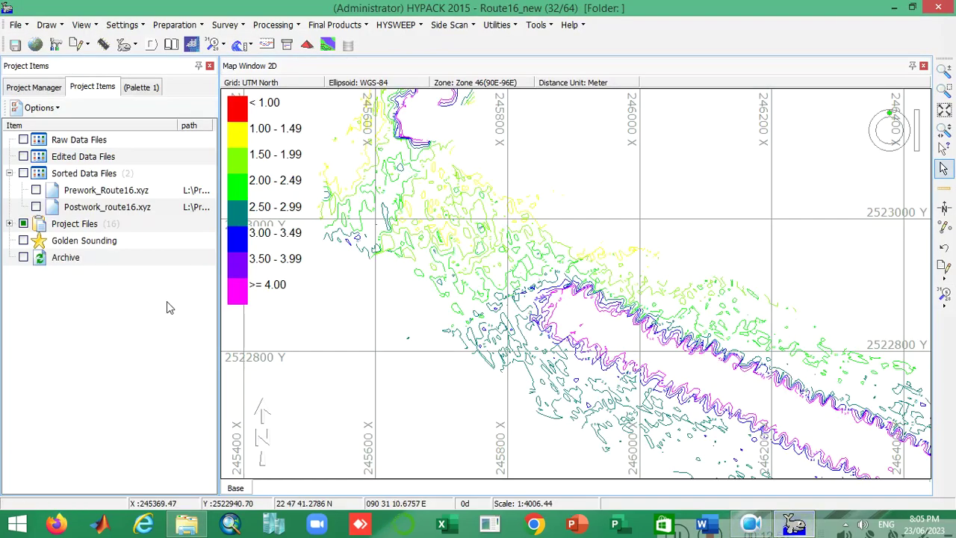
- Show the Contour_Interval_0.5m.DXF background file in its Route16_new folder in File Explorer and open it in AutoCAD Civil 3D 2015
left_click(9, 224)
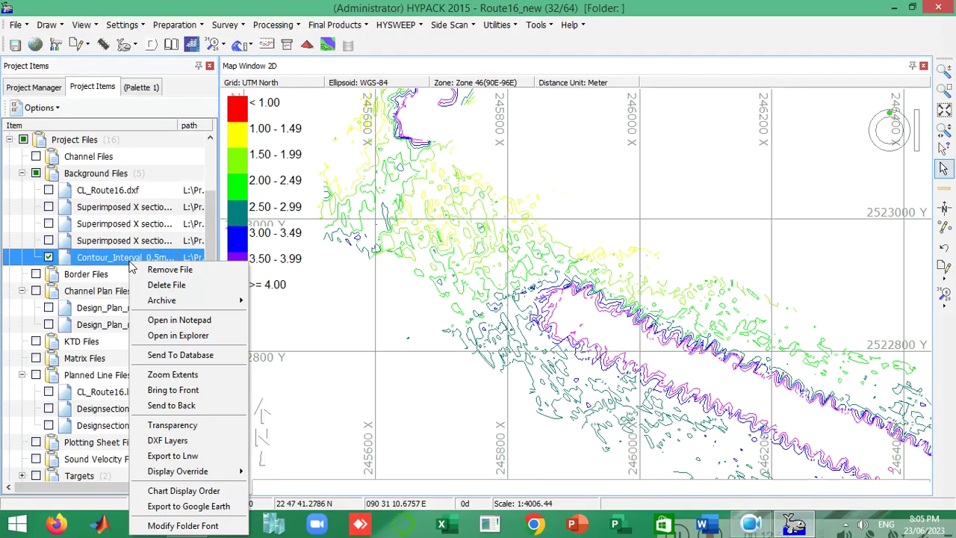
right_click(129, 258)
left_click(180, 335)
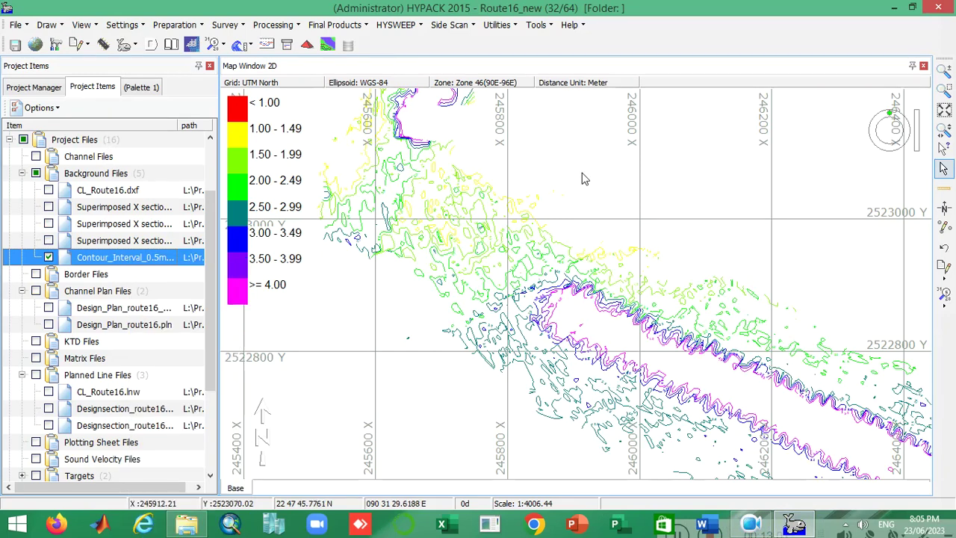
scroll(247, 284, "down", 8)
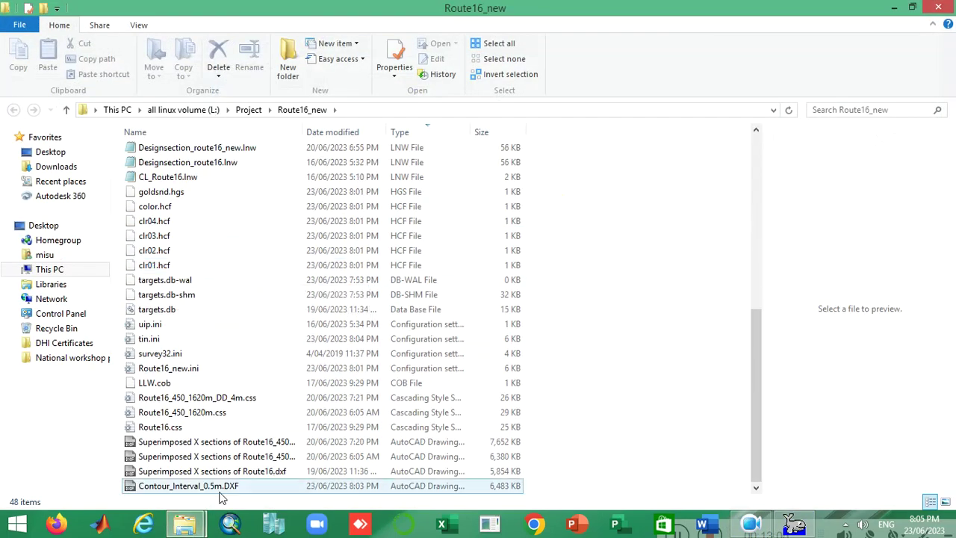
left_click(230, 490)
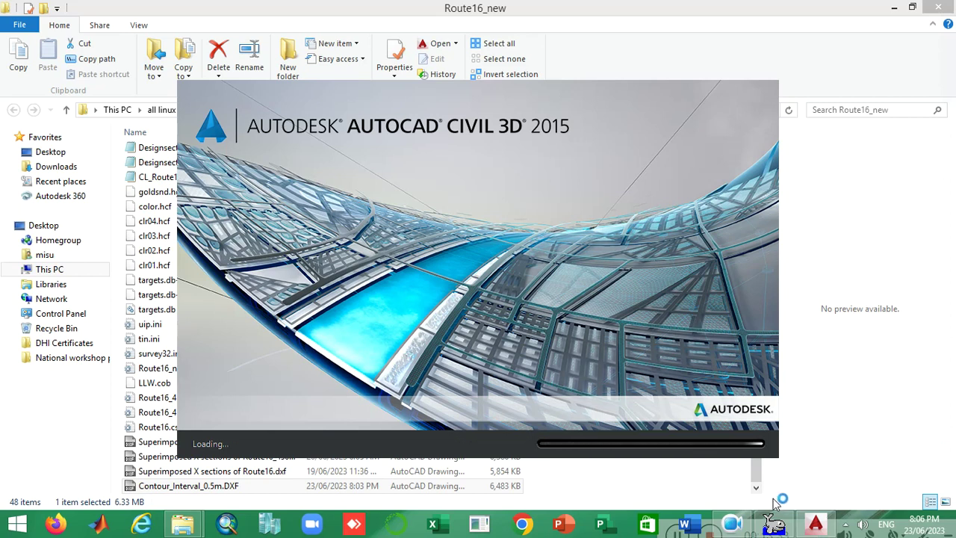
- Switch back to HYPACK and examine the contour lines and labels at both ends of the channel and over the whole route
left_click(774, 527)
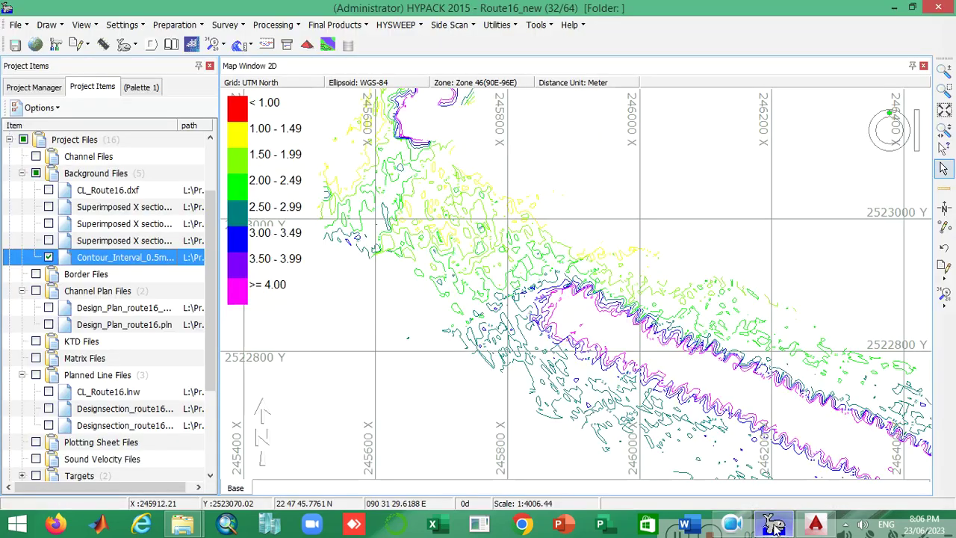
scroll(415, 213, "up", 3)
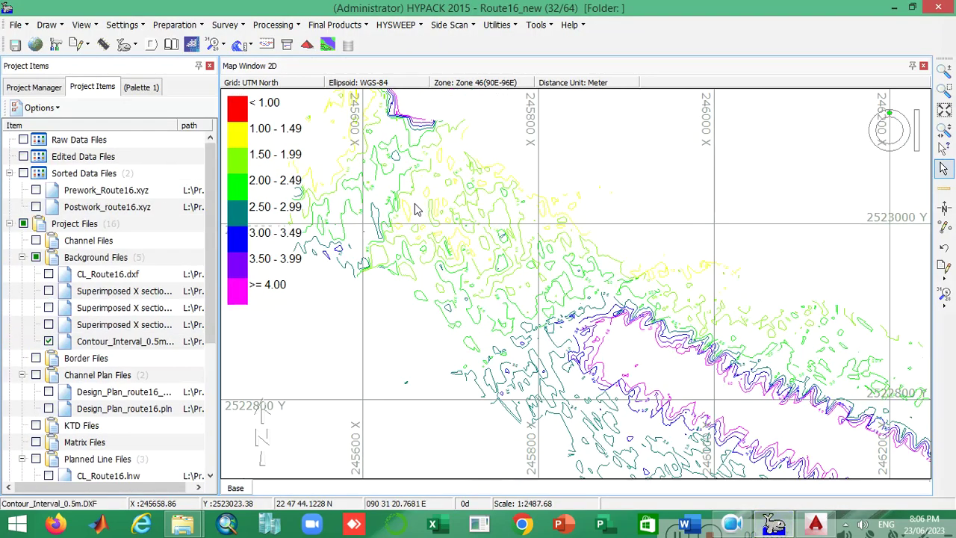
scroll(570, 266, "up", 1)
scroll(777, 284, "up", 1)
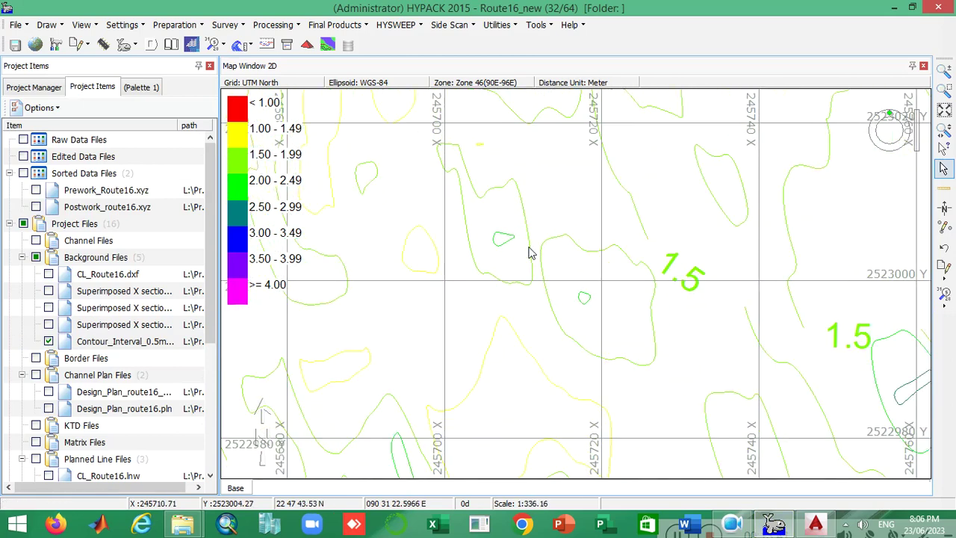
scroll(486, 224, "down", 2)
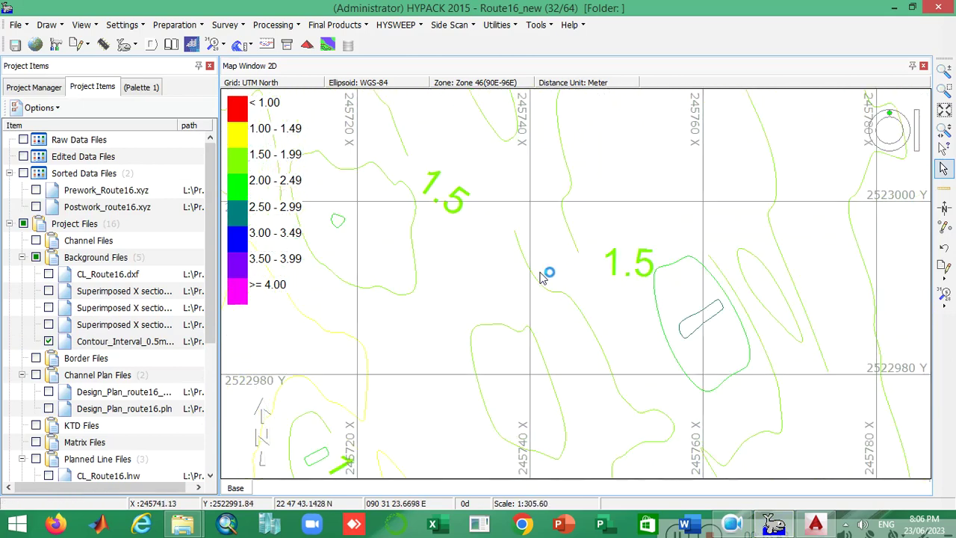
scroll(538, 224, "down", 3)
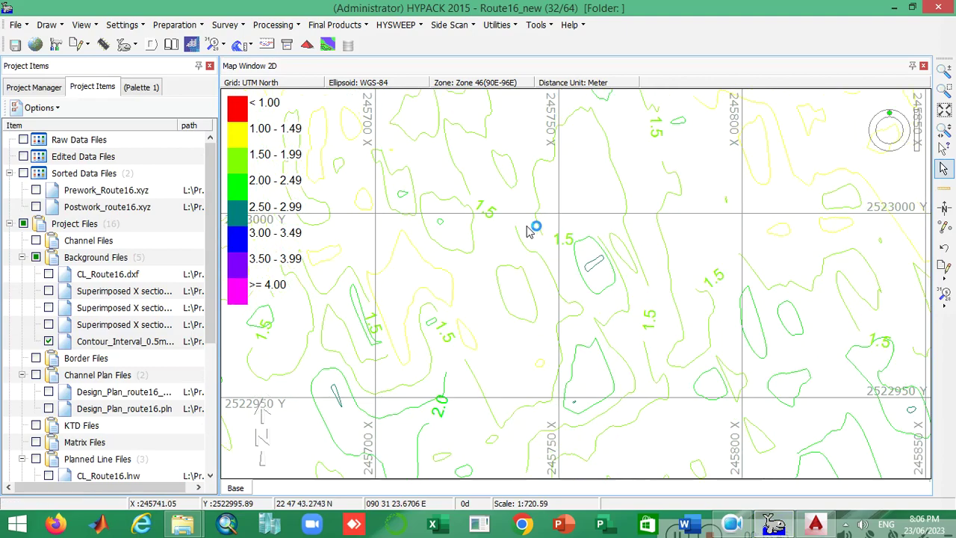
scroll(493, 238, "up", 1)
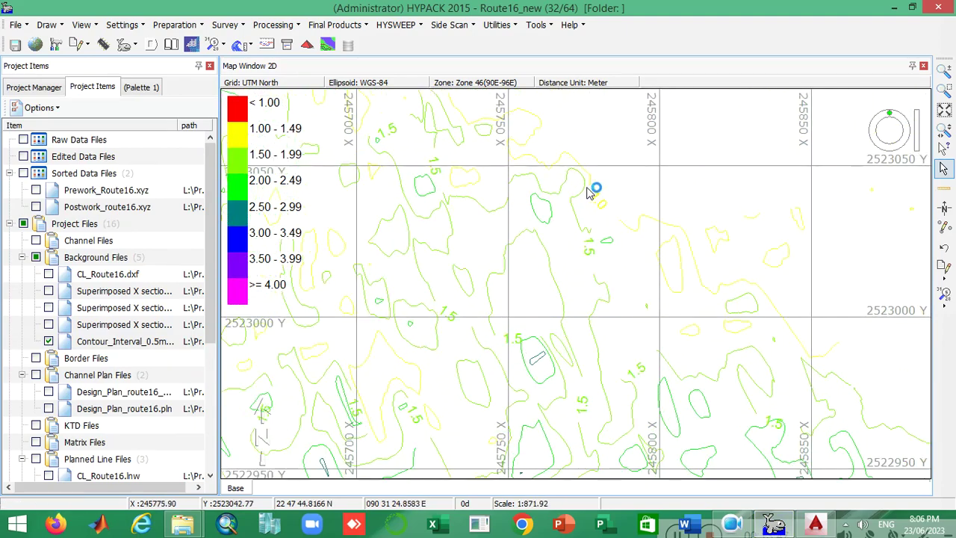
scroll(371, 242, "down", 5)
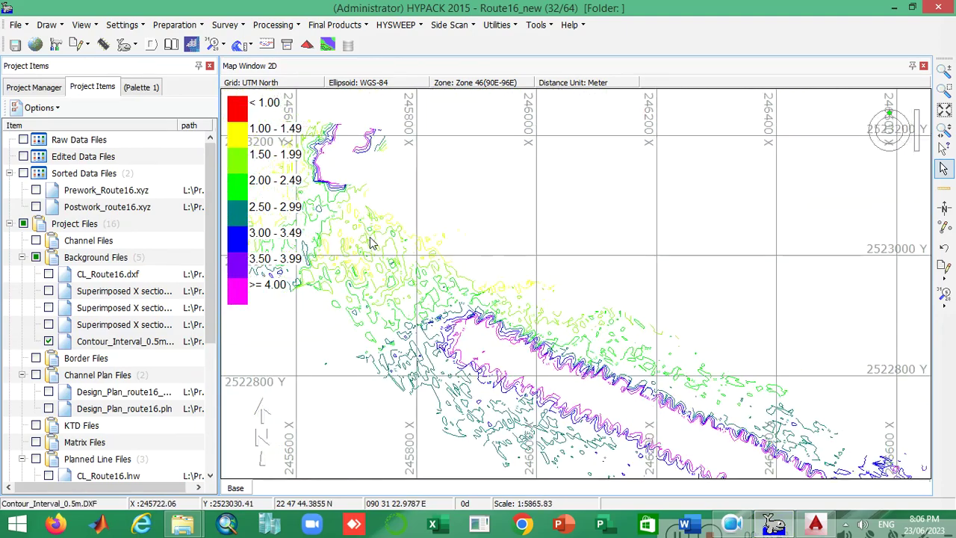
scroll(654, 401, "up", 5)
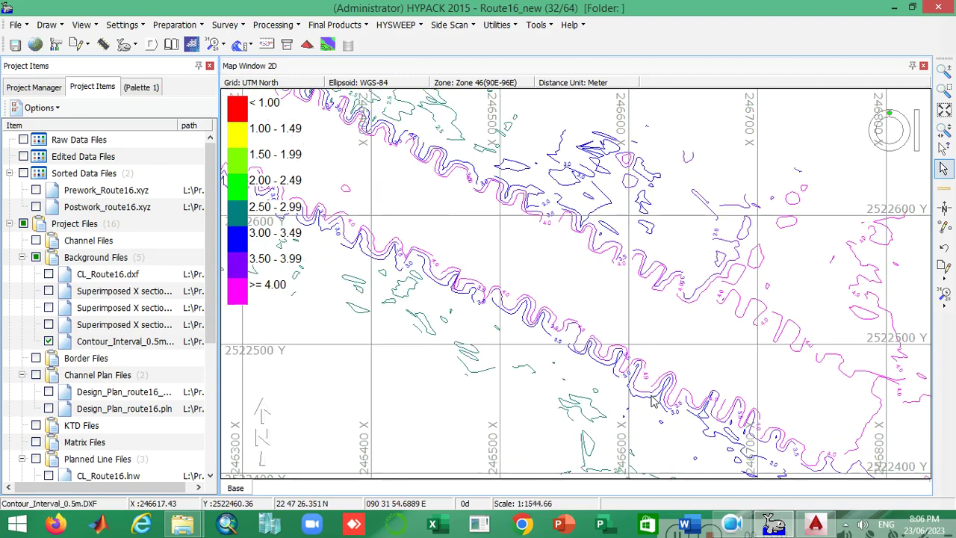
scroll(720, 226, "down", 5)
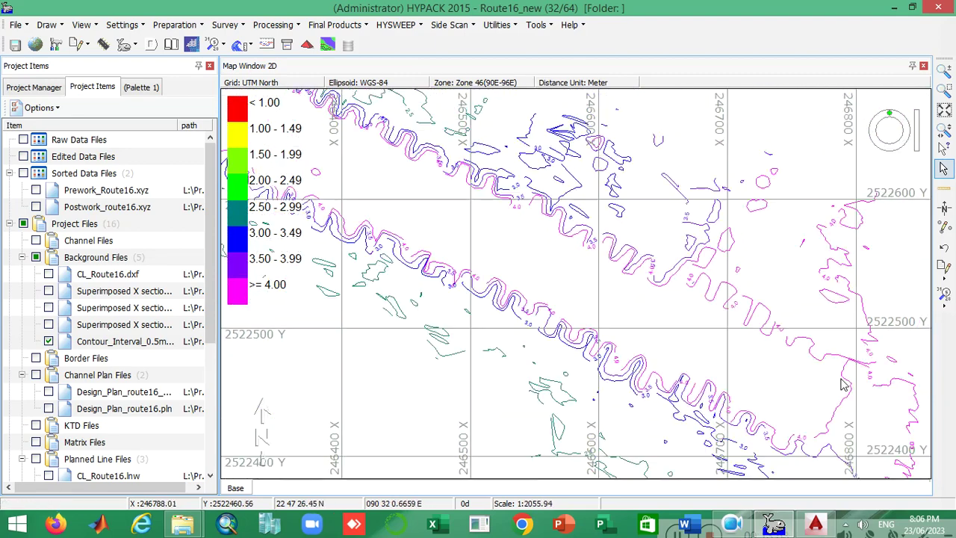
scroll(487, 197, "up", 5)
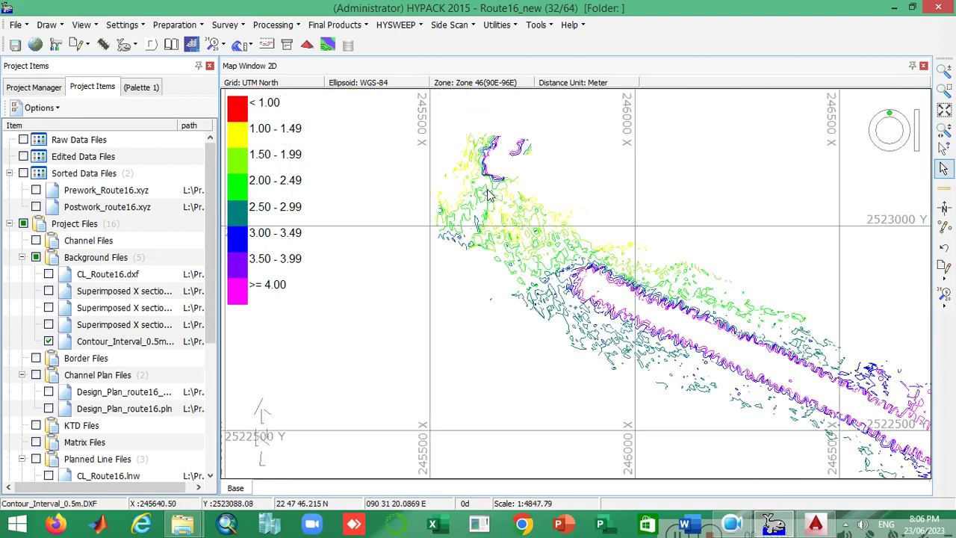
scroll(487, 197, "up", 1)
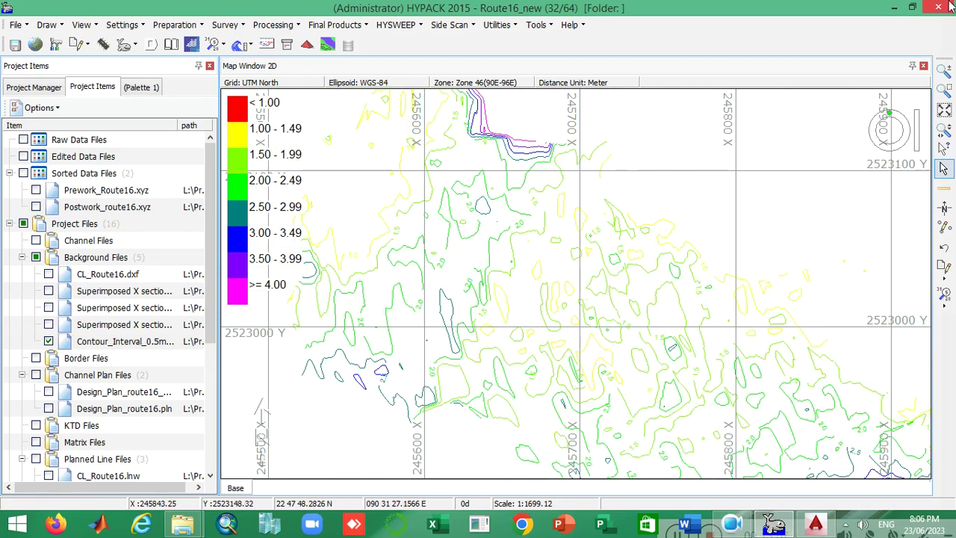
- Check the progress of the Civil 3D startup, then return to HYPACK and examine the contours at the channel's northwest end and sides
left_click(894, 9)
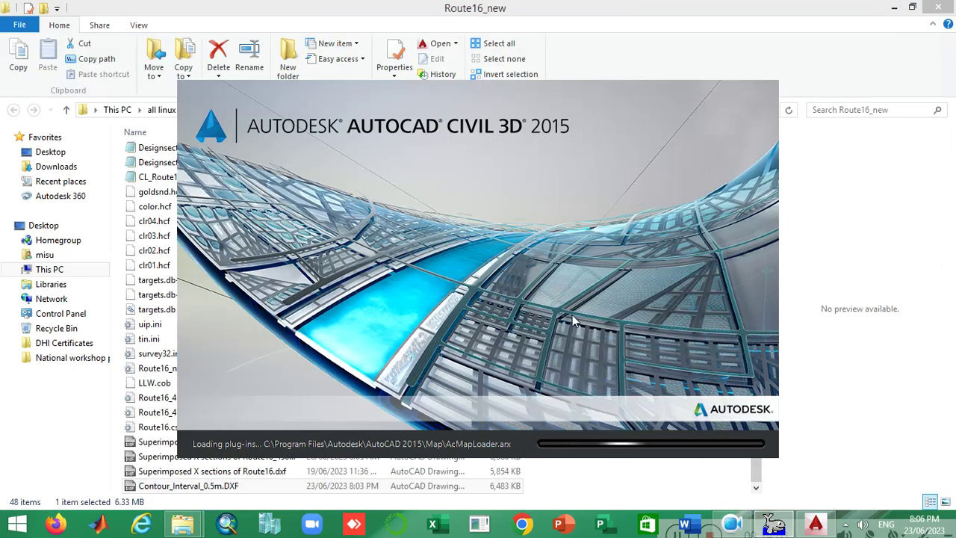
left_click(774, 523)
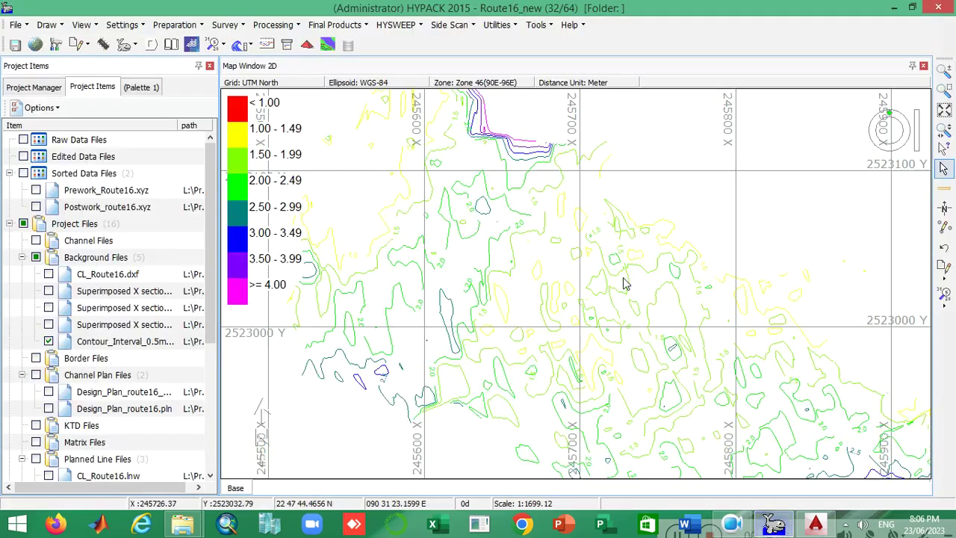
scroll(513, 232, "down", 5)
scroll(512, 233, "up", 4)
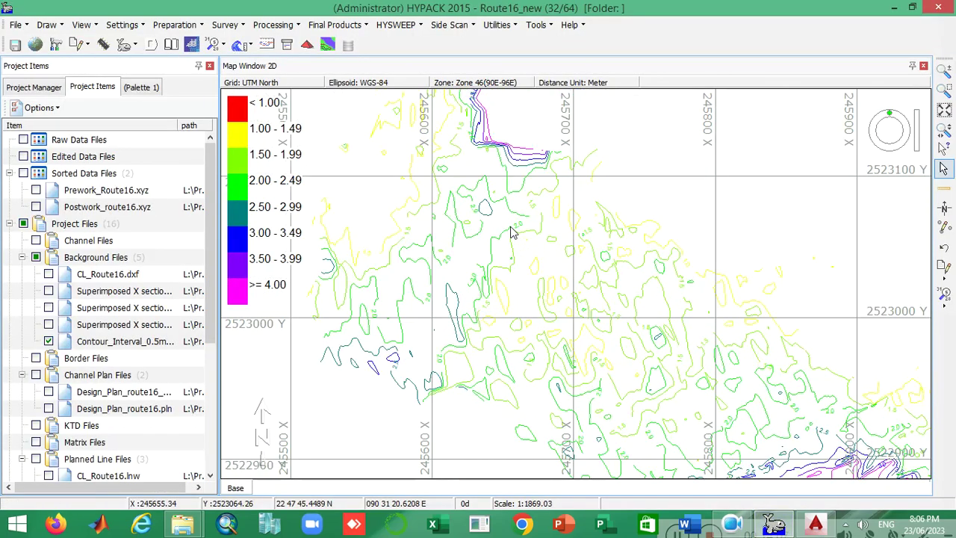
scroll(513, 232, "down", 3)
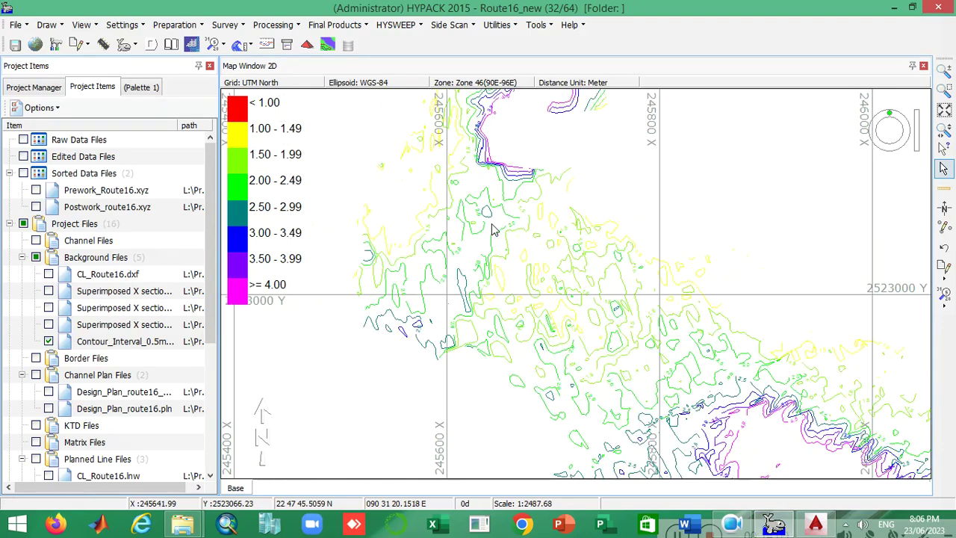
scroll(499, 144, "up", 4)
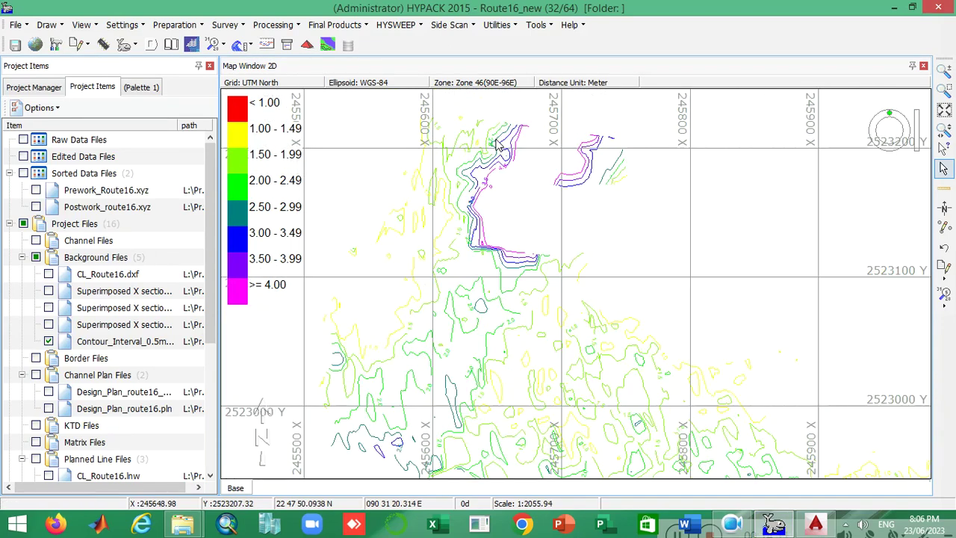
scroll(499, 184, "up", 1)
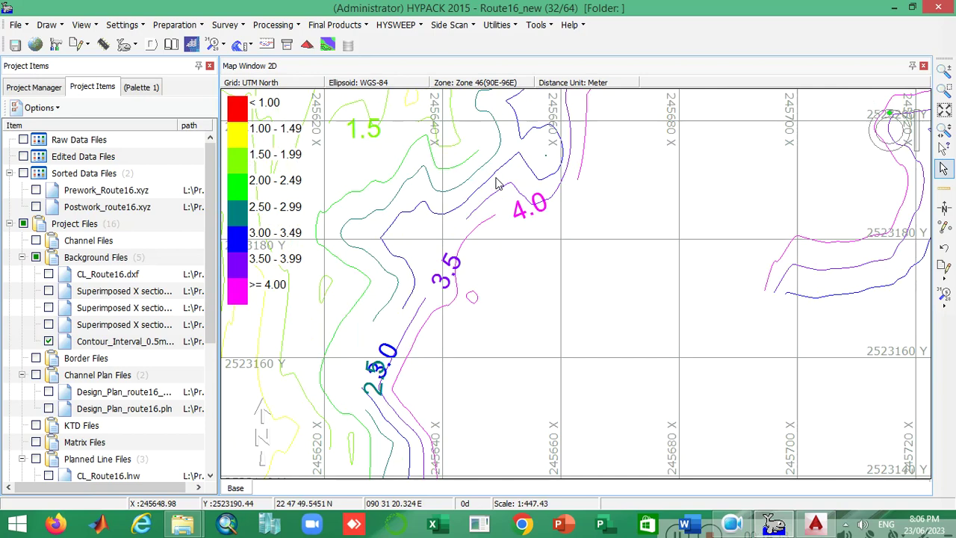
scroll(499, 184, "down", 10)
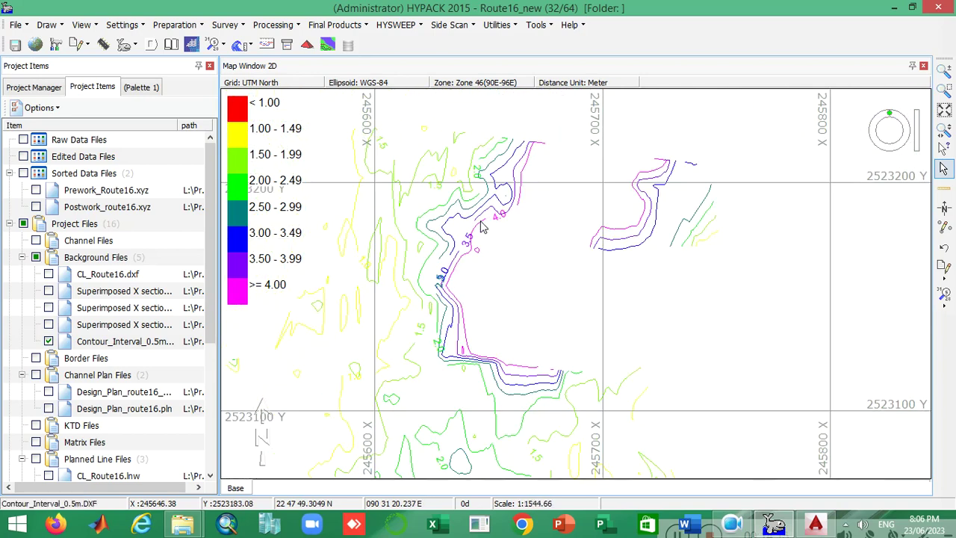
scroll(444, 283, "down", 4)
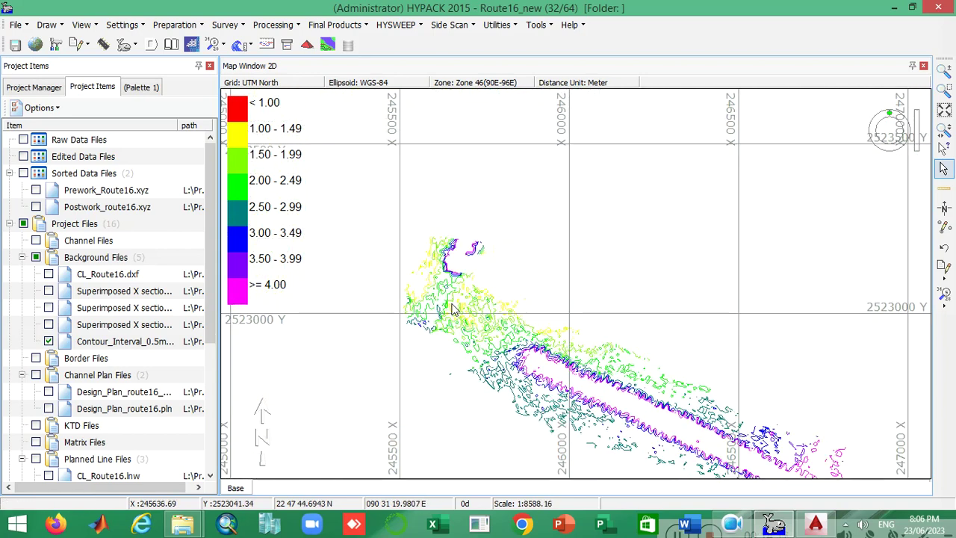
scroll(612, 422, "up", 6)
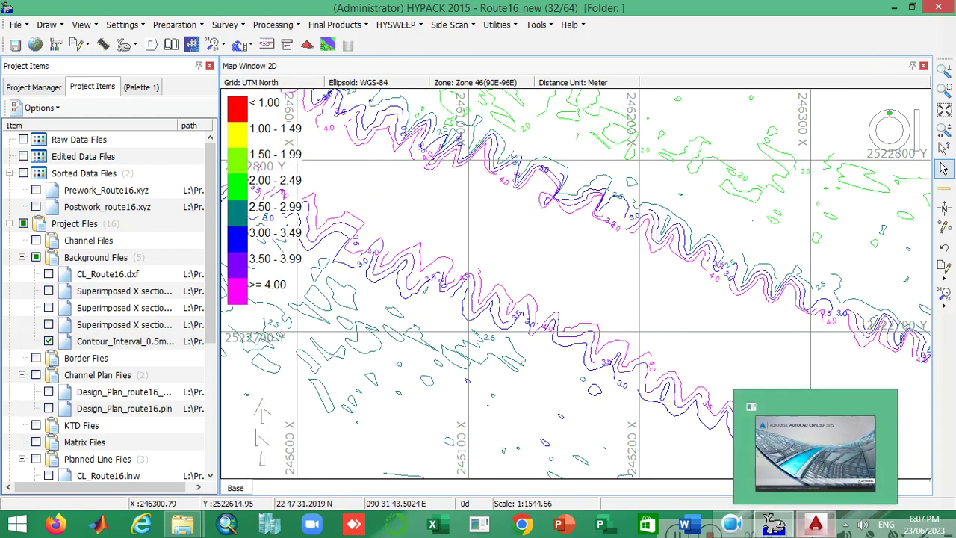
- Switch to AutoCAD Civil 3D 2015 and decline opening another, read-only copy of Contour_Interval_0.5m.DXF
left_click(894, 7)
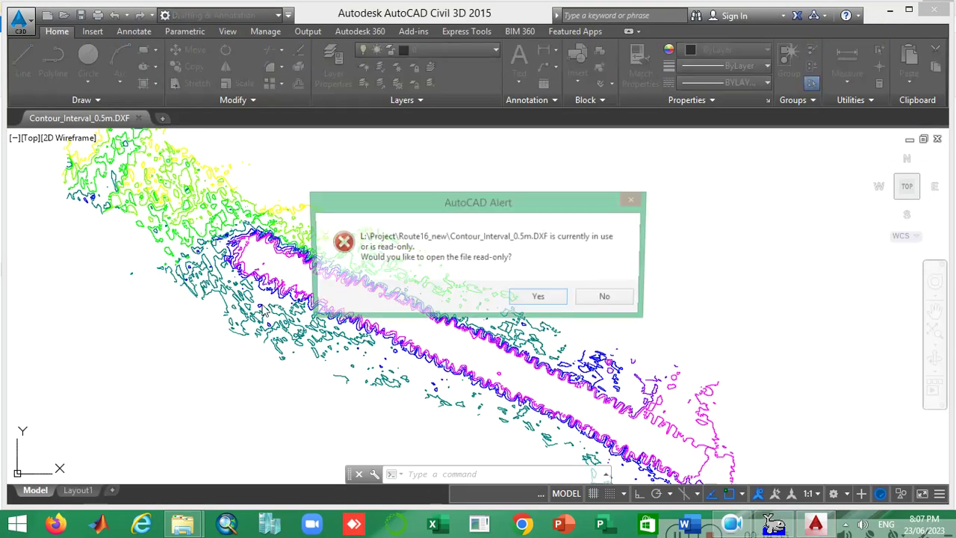
left_click(608, 299)
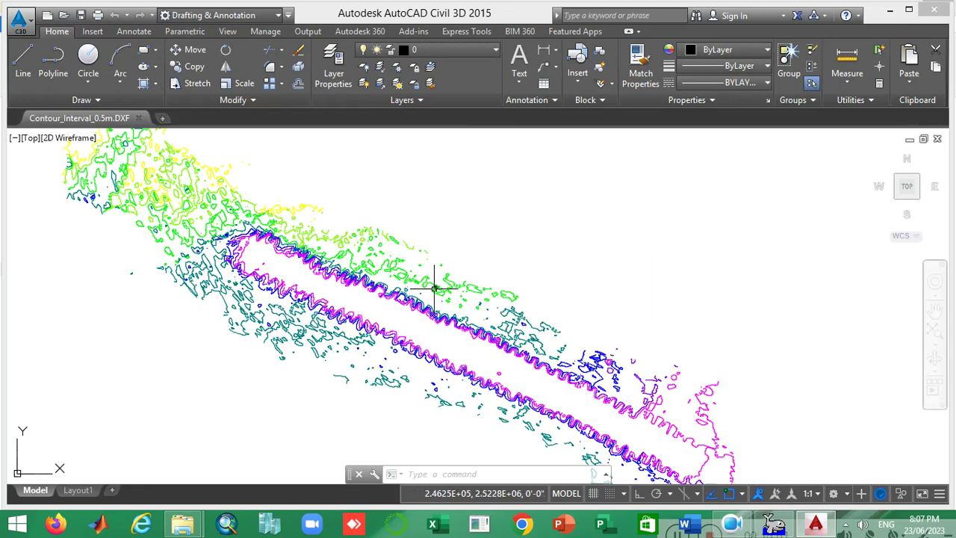
left_click(493, 228)
left_click(463, 179)
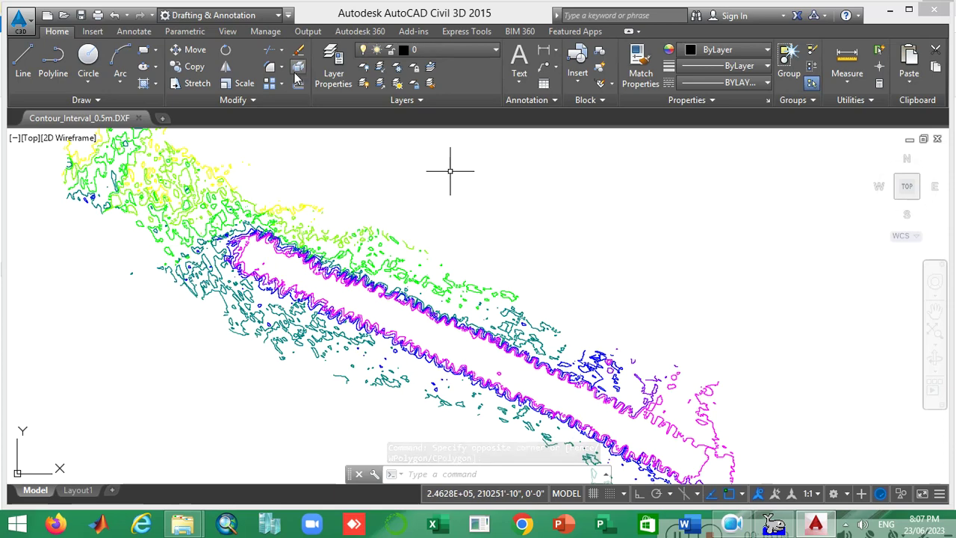
- Examine the coloured contour lines and their depth labels around the channel's northwest end
scroll(461, 236, "up", 6)
scroll(399, 251, "down", 3)
scroll(455, 238, "up", 6)
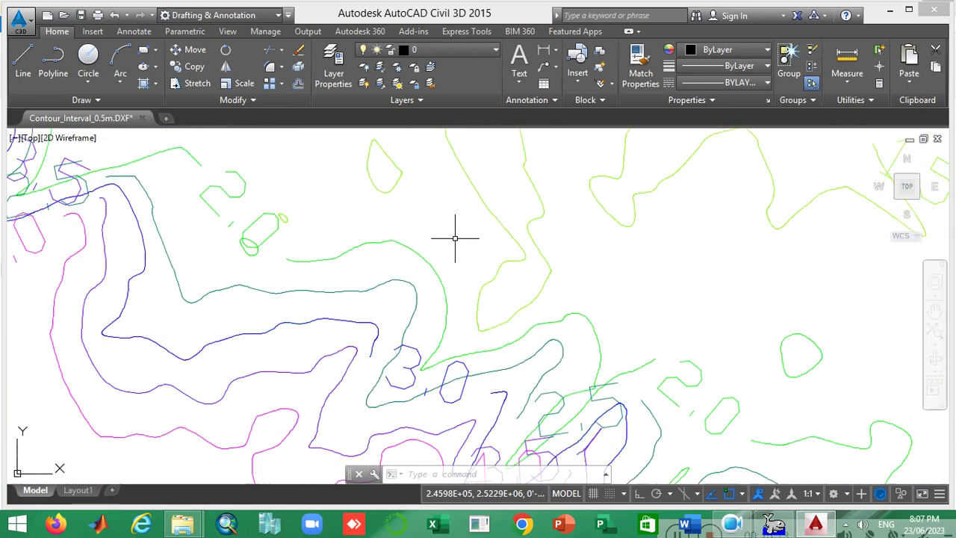
scroll(455, 238, "down", 3)
left_click_drag(561, 154, 606, 267)
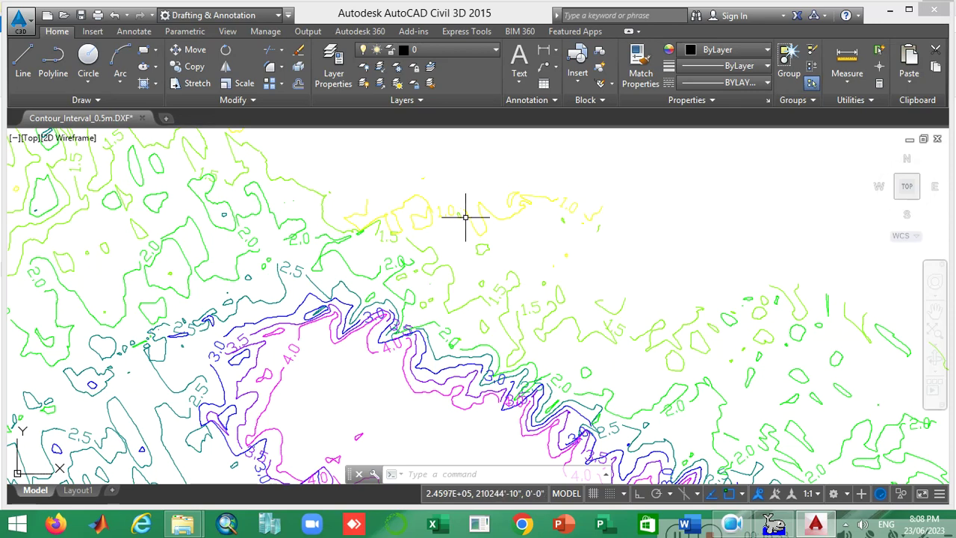
left_click_drag(448, 154, 538, 157)
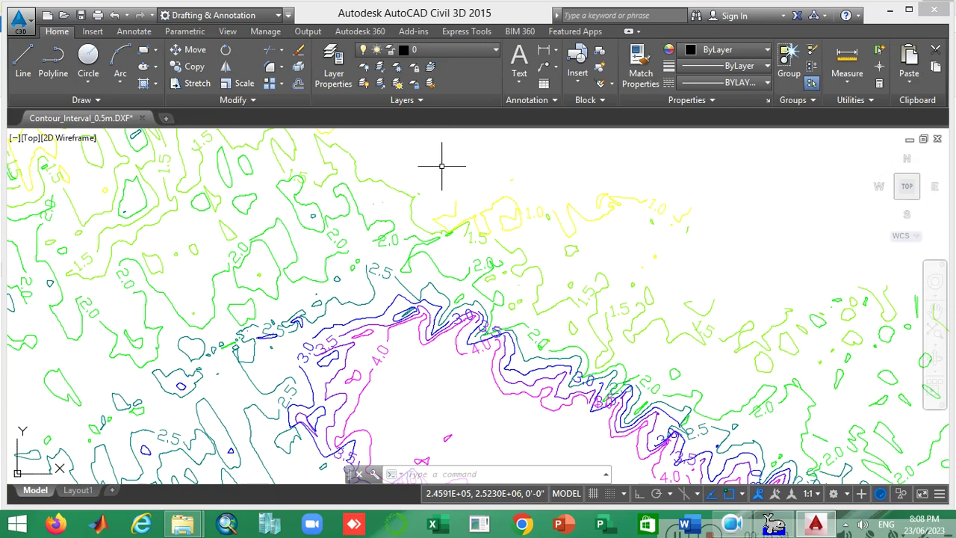
- Query the coordinates of a point on the 1.5 contour north of the channel with the ID command
left_click(459, 475)
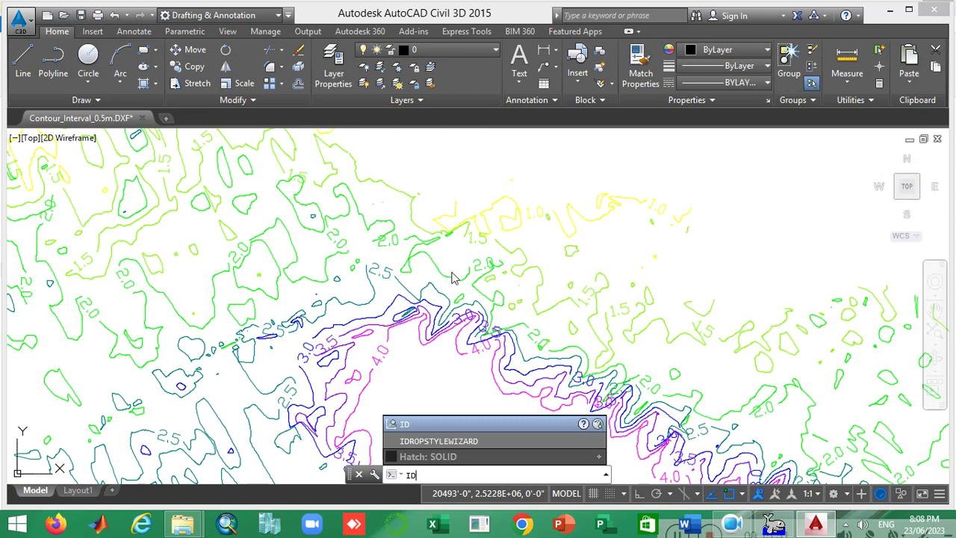
key("Return")
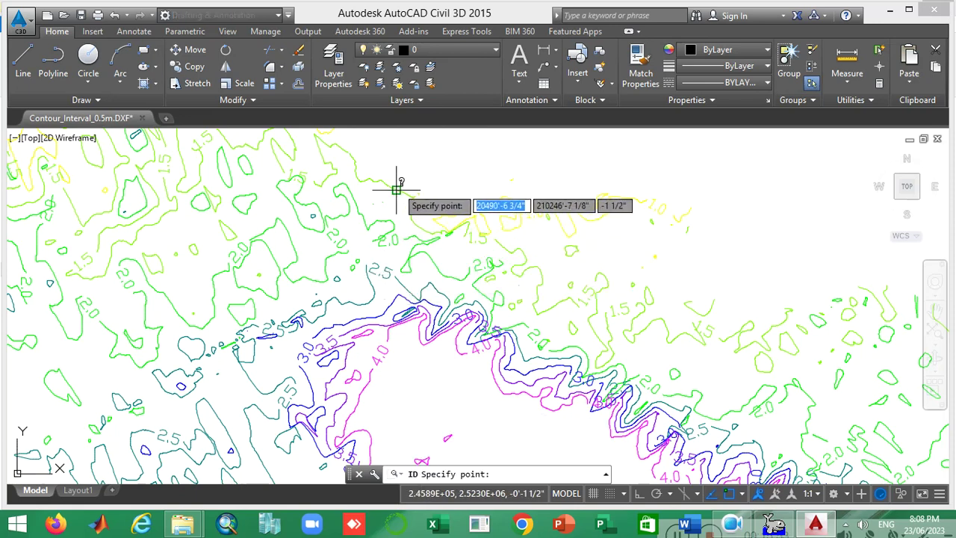
scroll(396, 190, "up", 5)
left_click(396, 199)
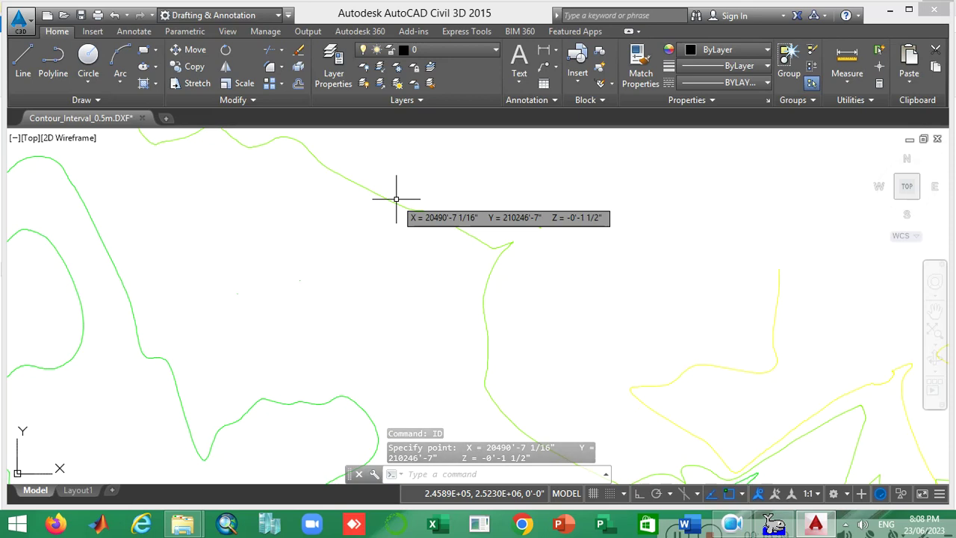
- Try the Specific coordinate display mode, look through the status bar options and turn the live coordinate display back on
right_click(480, 495)
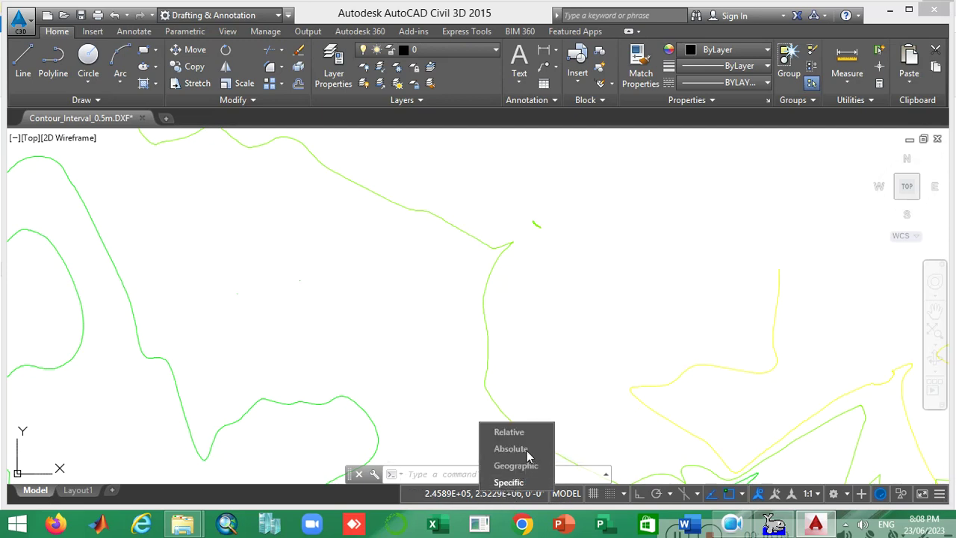
left_click(515, 482)
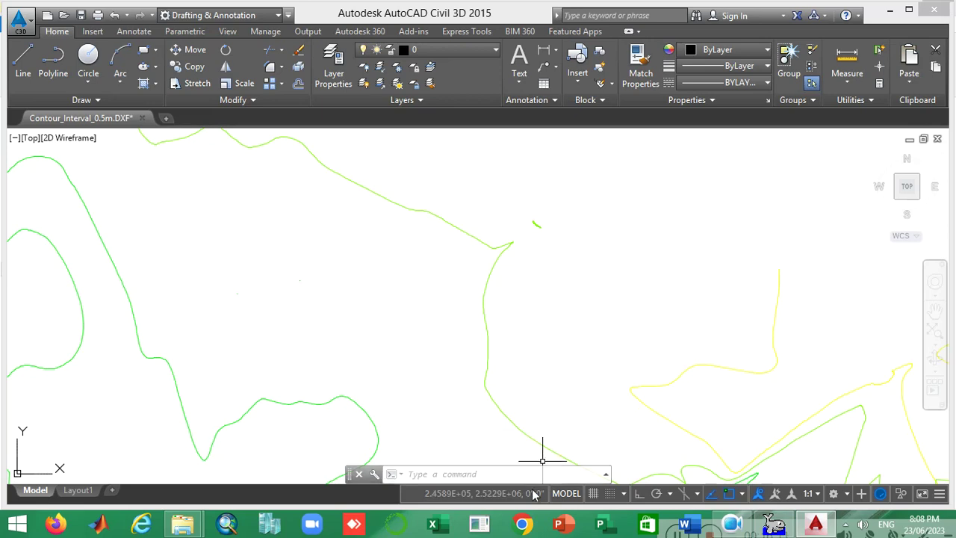
right_click(529, 496)
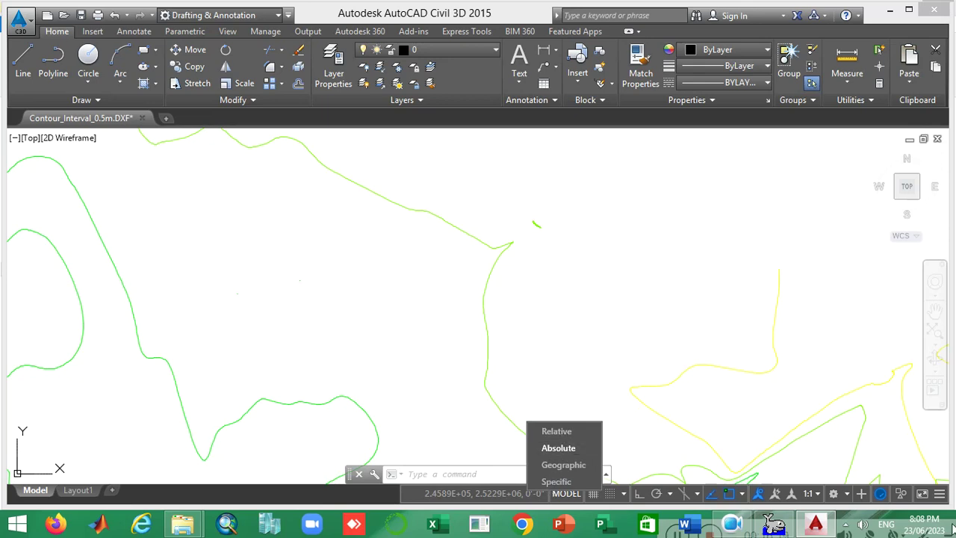
left_click(942, 498)
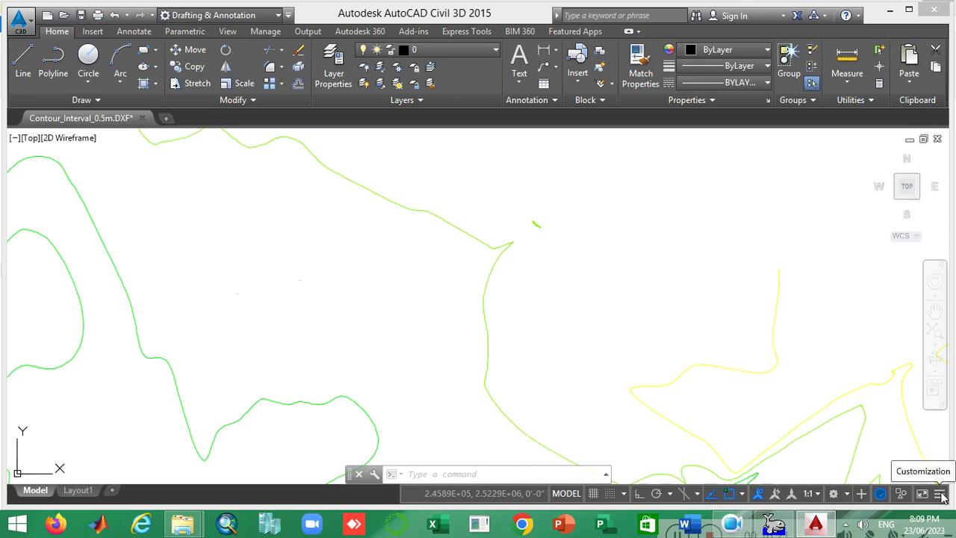
left_click(942, 497)
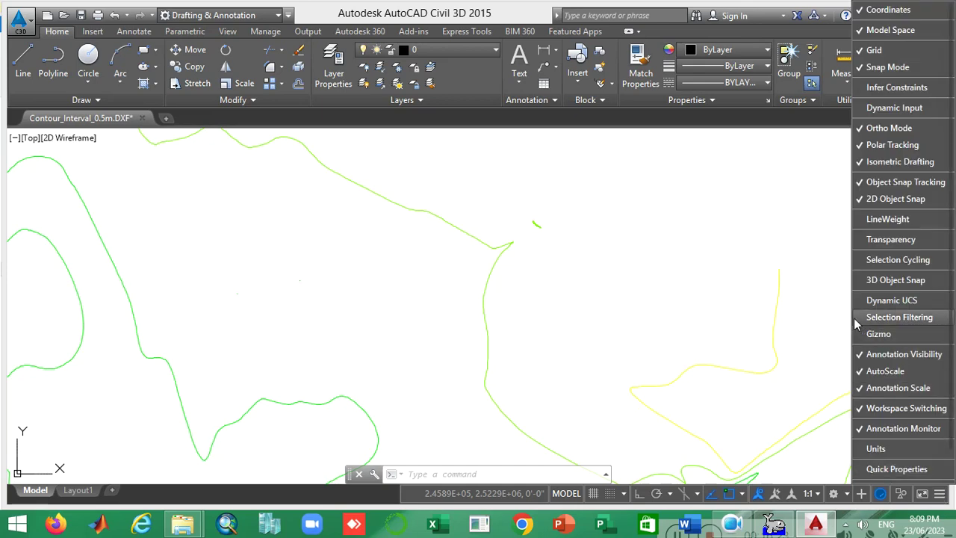
left_click(520, 494)
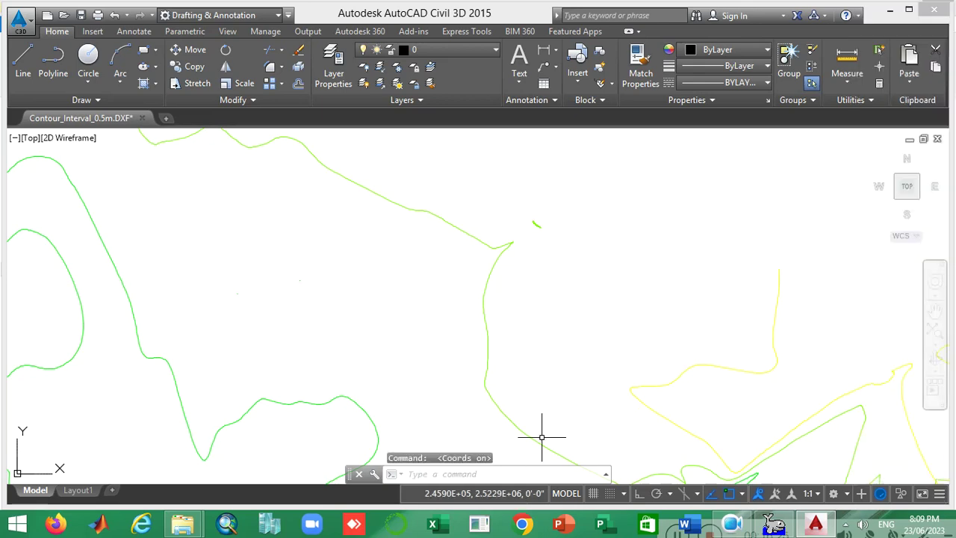
- Select the 1.5 contour to check its layer, deselect it and examine the neighbouring 1.5 contours and labels
left_click(465, 234)
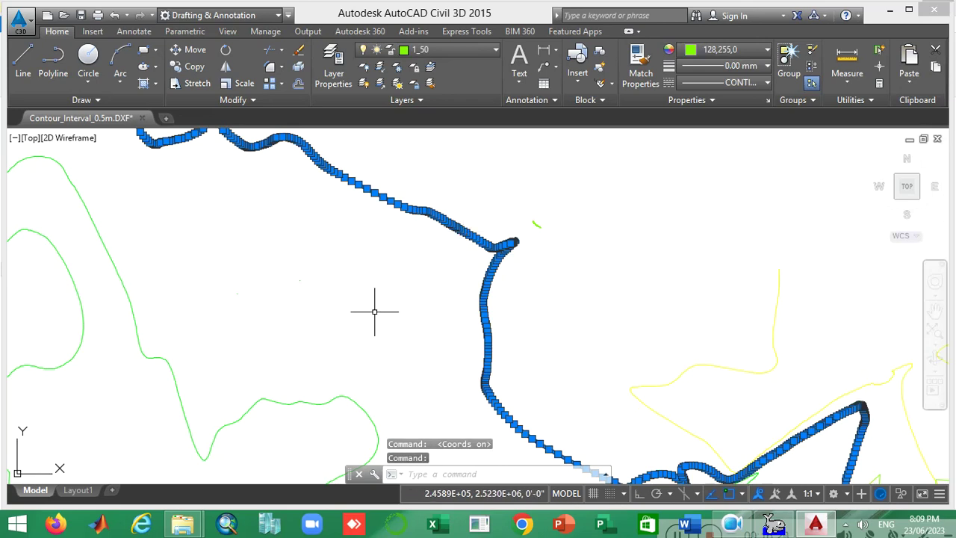
key("Escape")
scroll(590, 262, "down", 3)
scroll(451, 174, "up", 3)
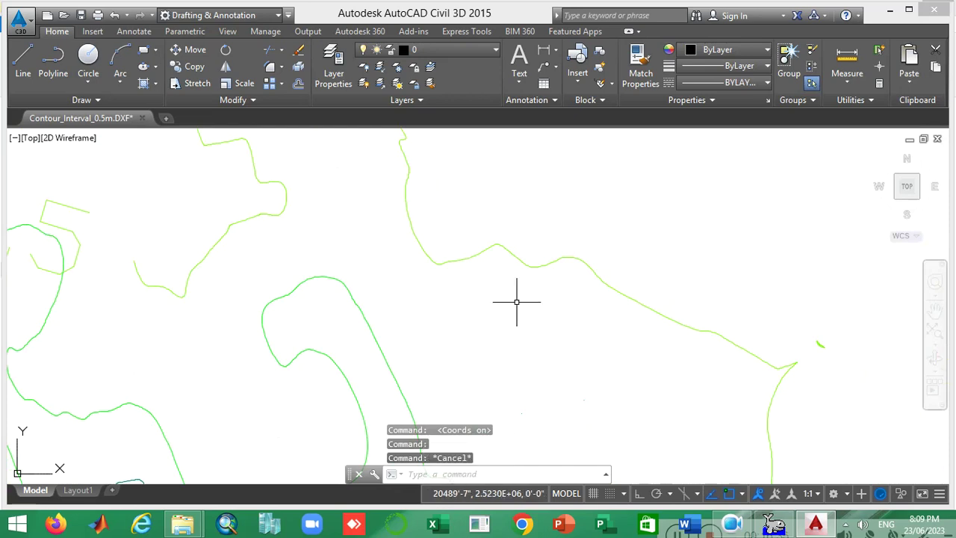
scroll(505, 256, "down", 2)
scroll(204, 213, "down", 3)
scroll(391, 229, "up", 1)
scroll(304, 217, "down", 1)
scroll(303, 217, "up", 4)
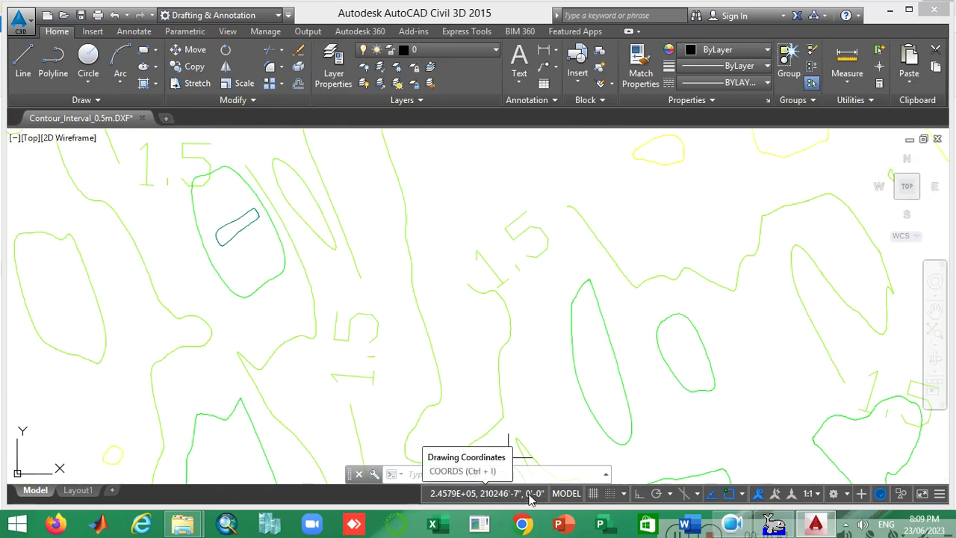
- Query the coordinates of a second point, on a long contour near the 1.5 labels, with the ID command
type("id")
key("Return")
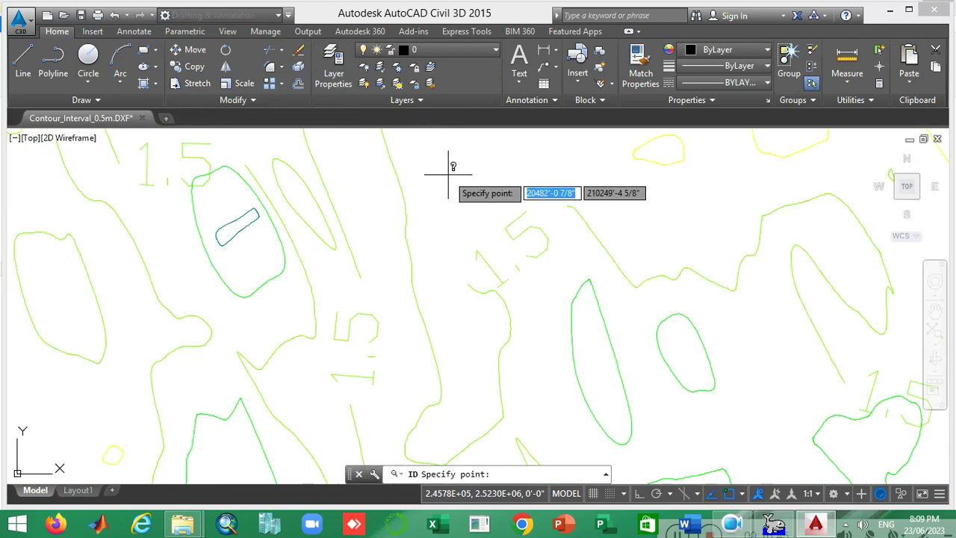
left_click(404, 195)
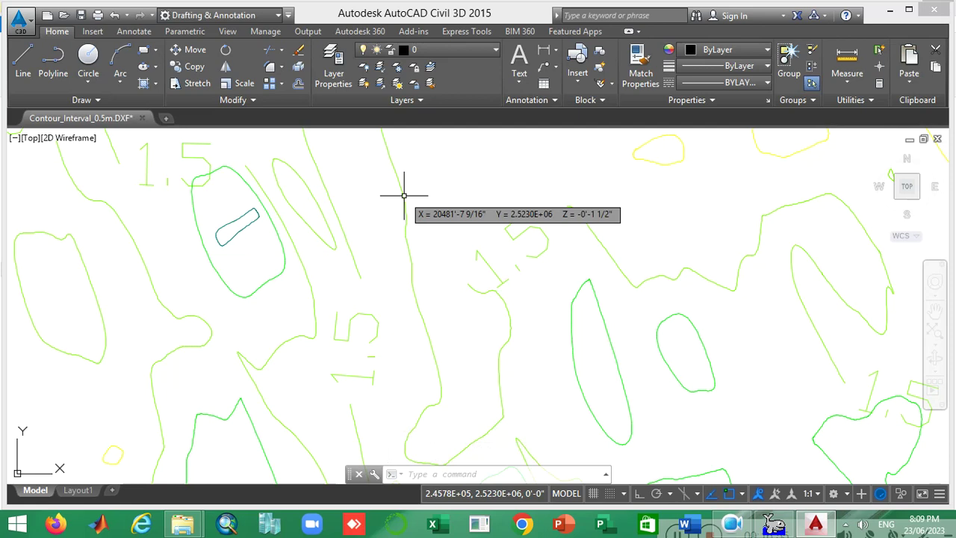
scroll(403, 196, "down", 1)
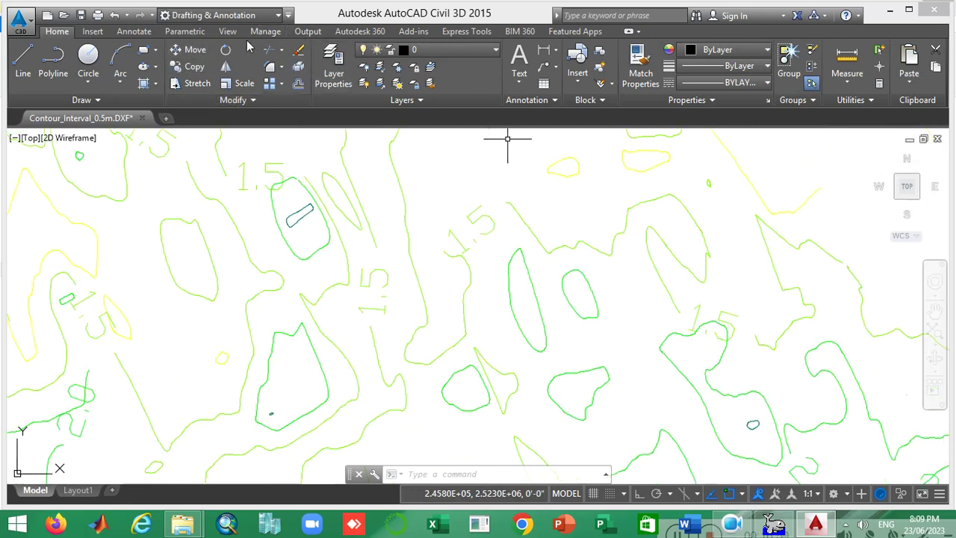
- Open the drawing units settings and set the length type to Decimal, keeping Decimal Degrees as the angle type
left_click(434, 472)
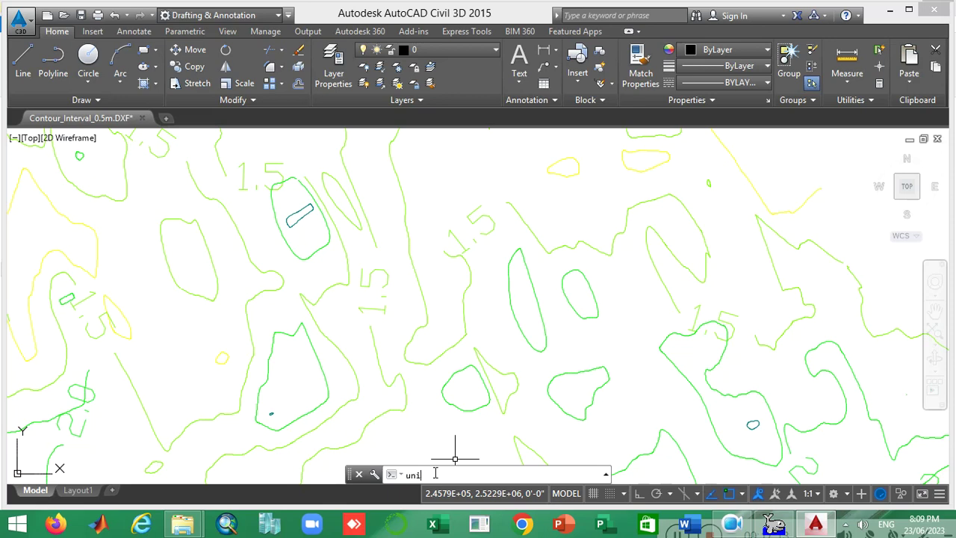
key("Return")
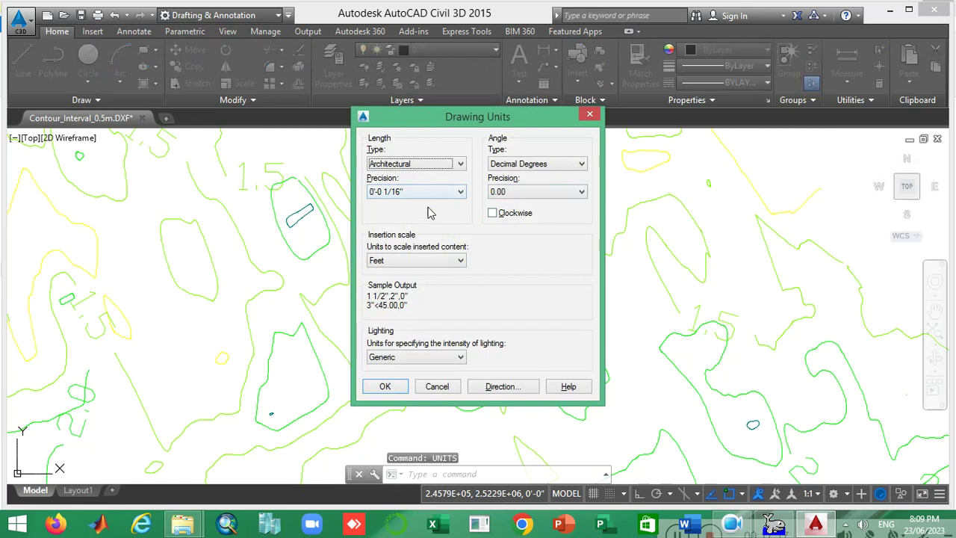
left_click(461, 164)
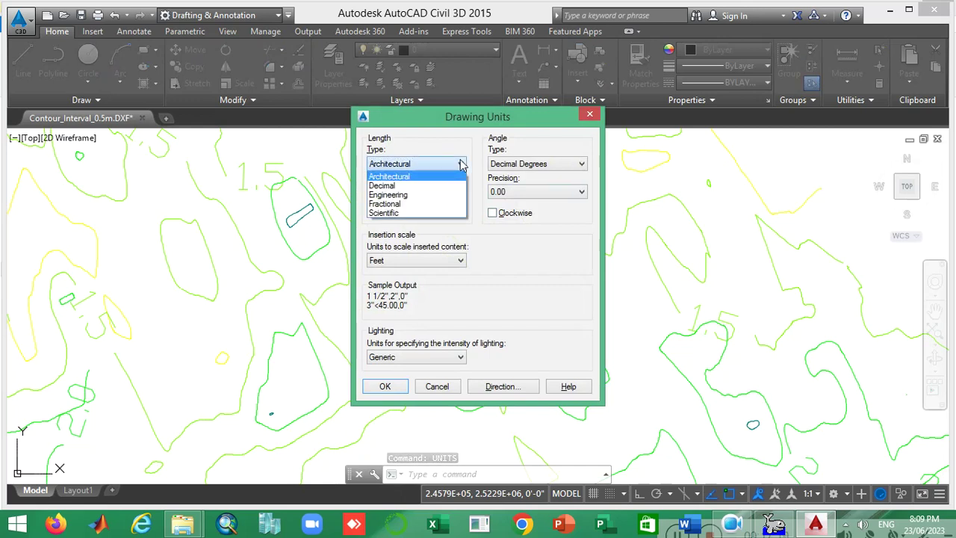
left_click(423, 186)
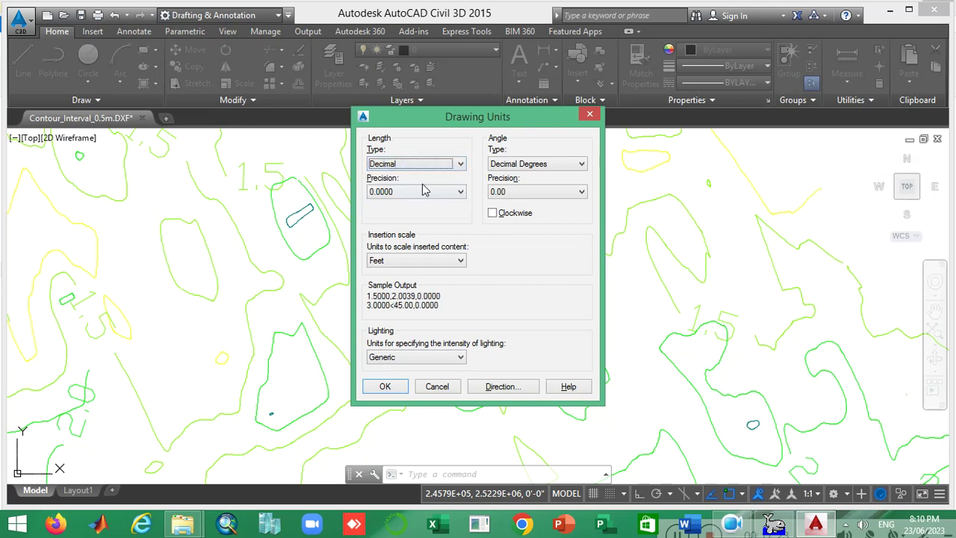
left_click(527, 164)
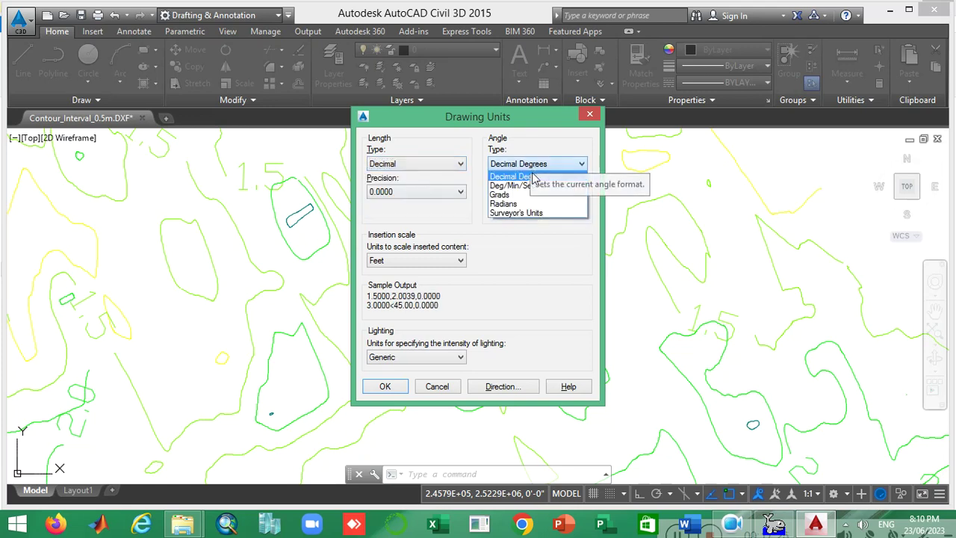
left_click(454, 172)
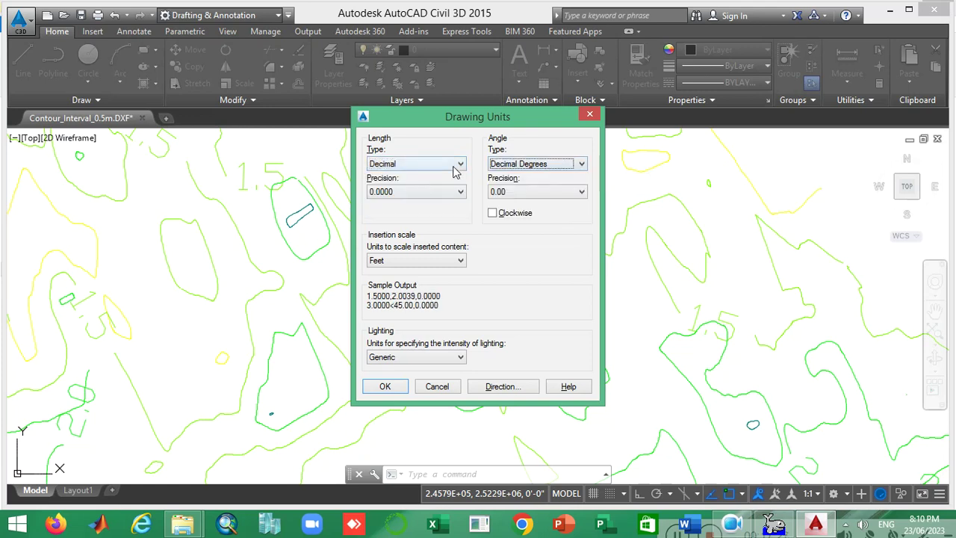
- Set the insertion scale units to Meters, keep the Decimal Degrees angle type and apply the drawing units
left_click(461, 261)
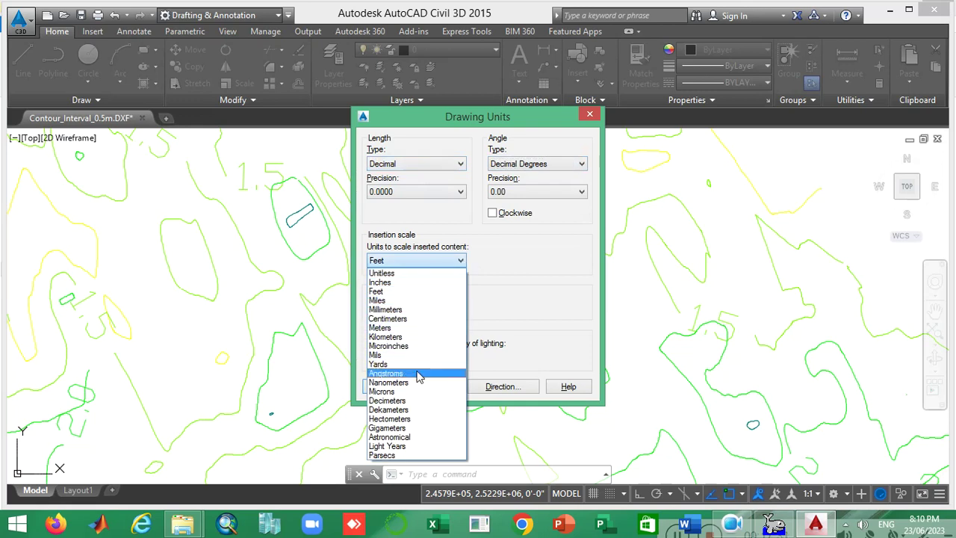
left_click(417, 328)
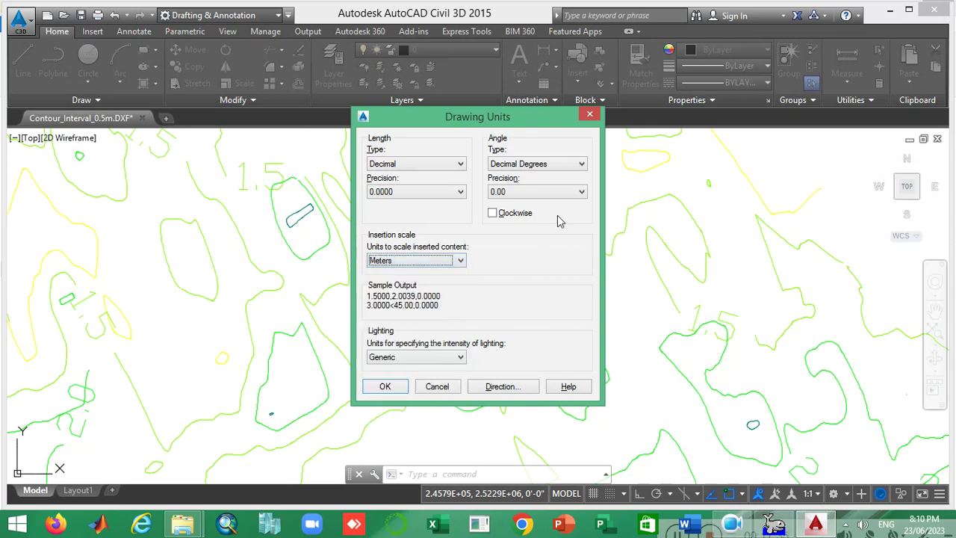
left_click(558, 166)
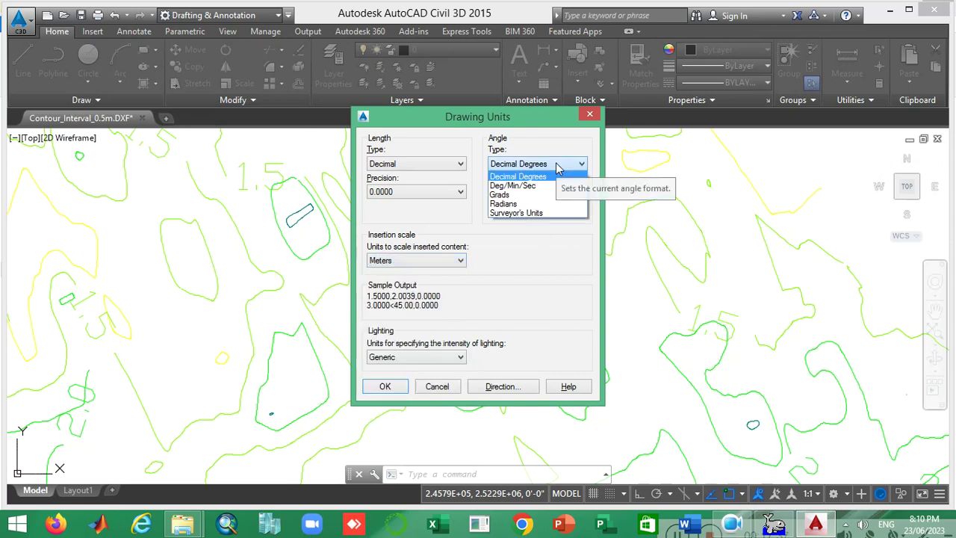
left_click(558, 166)
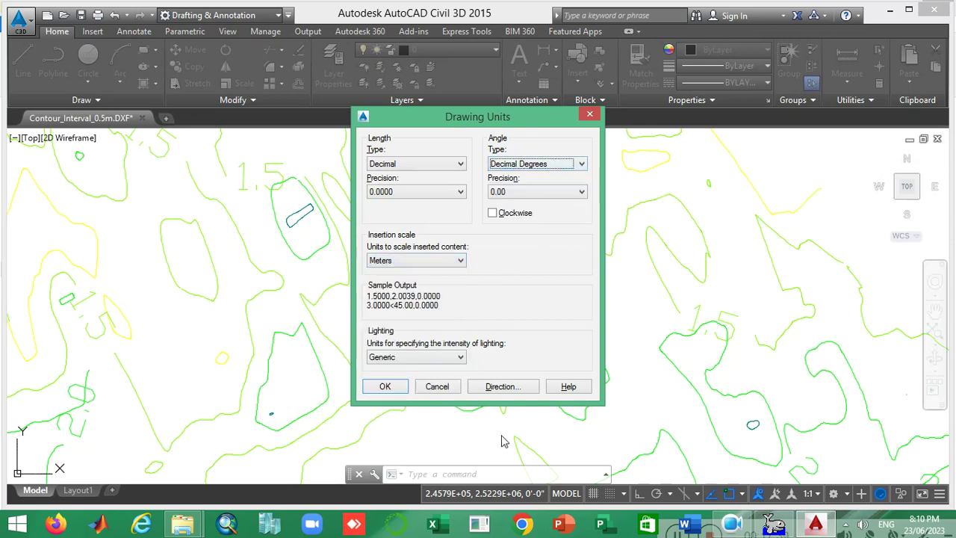
left_click(385, 386)
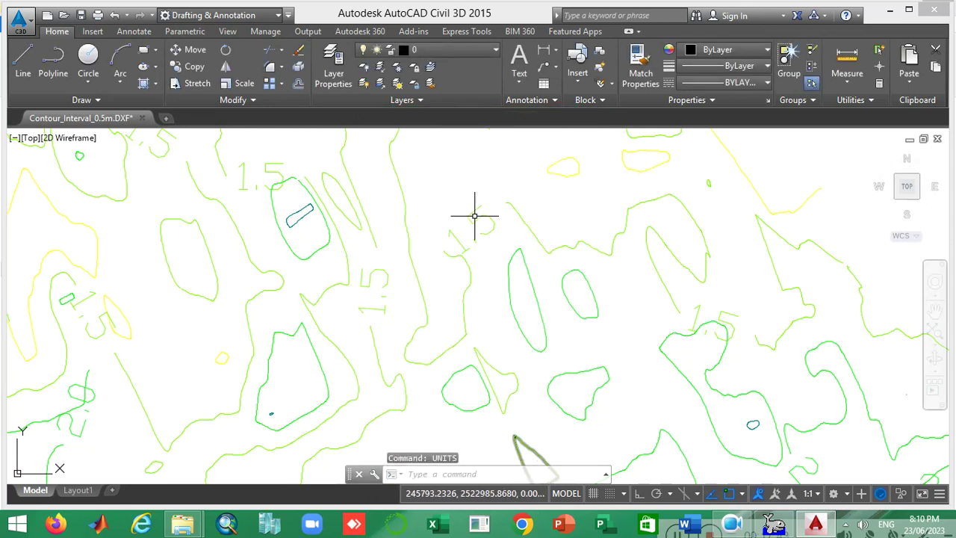
- Query the coordinates of a point on the long contour west of the slanted 1.5 label with the ID command
type("id")
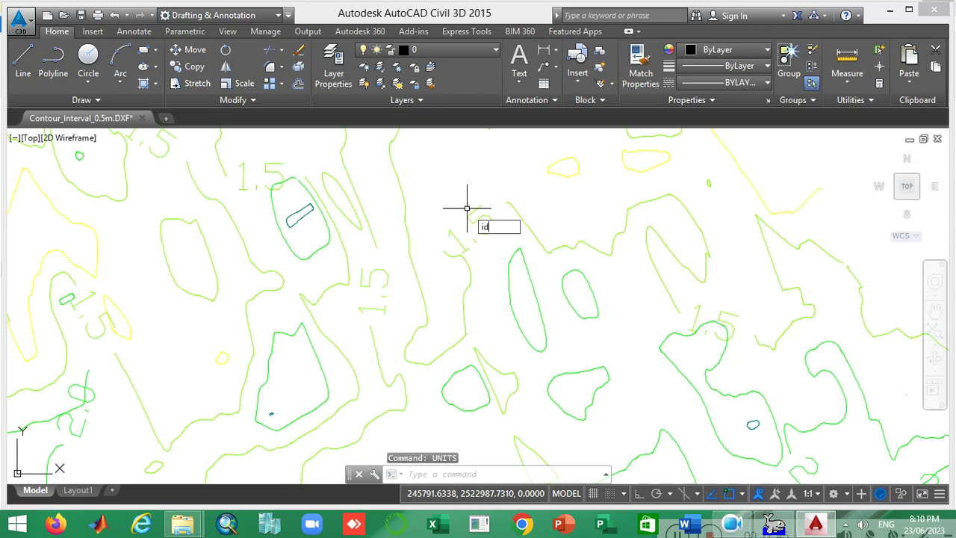
key("Return")
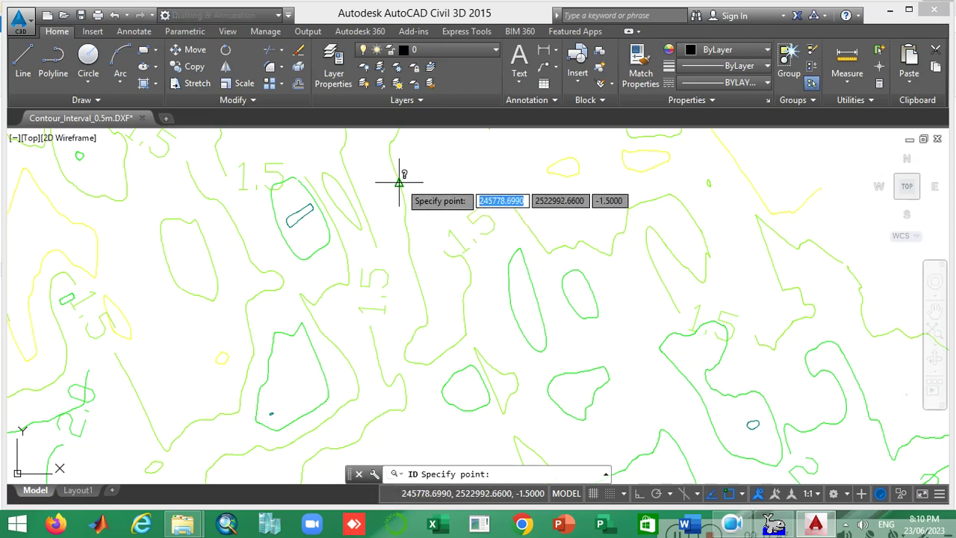
left_click(400, 182)
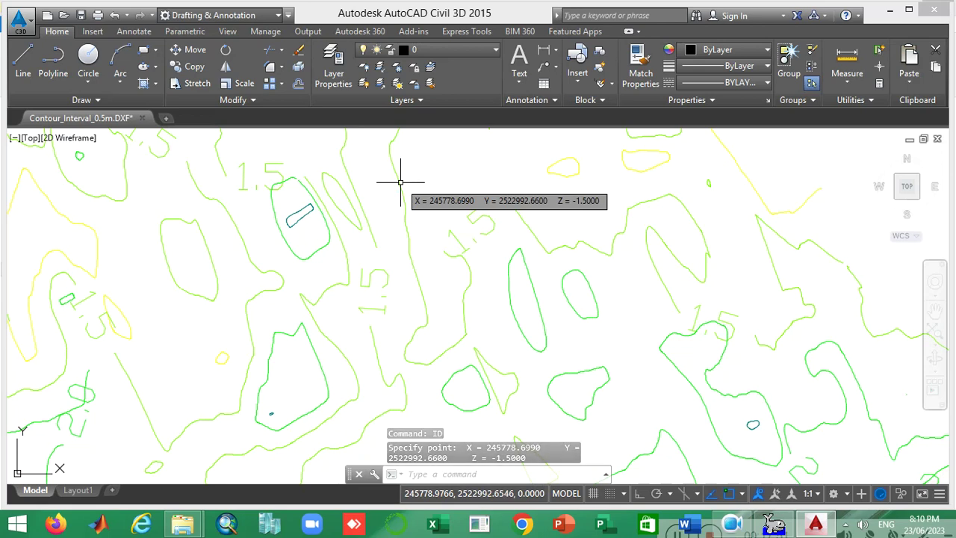
scroll(487, 182, "down", 5)
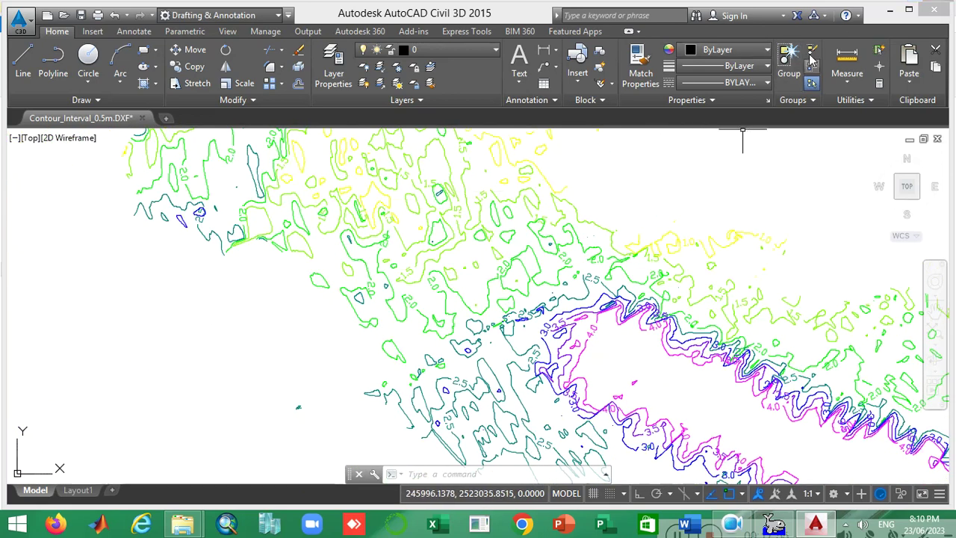
- Switch to HYPACK and examine the Contour_Interval_0.5m.DXF contours and labels around the channel's northwestern end
left_click(889, 11)
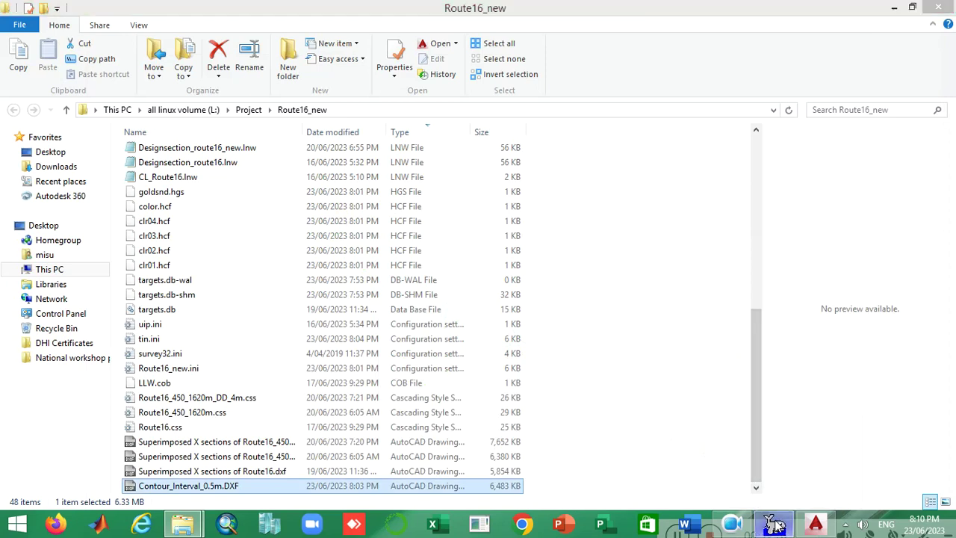
left_click(774, 525)
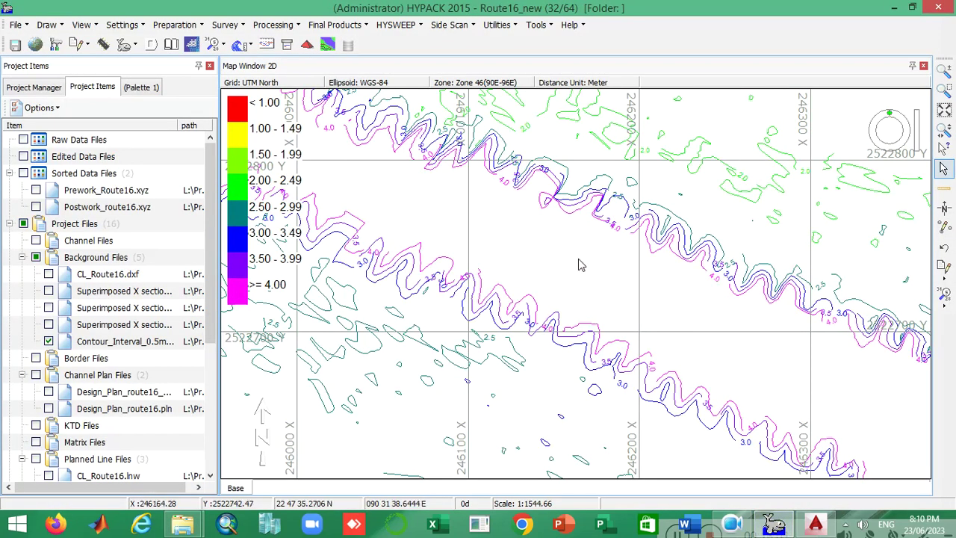
scroll(581, 264, "down", 5)
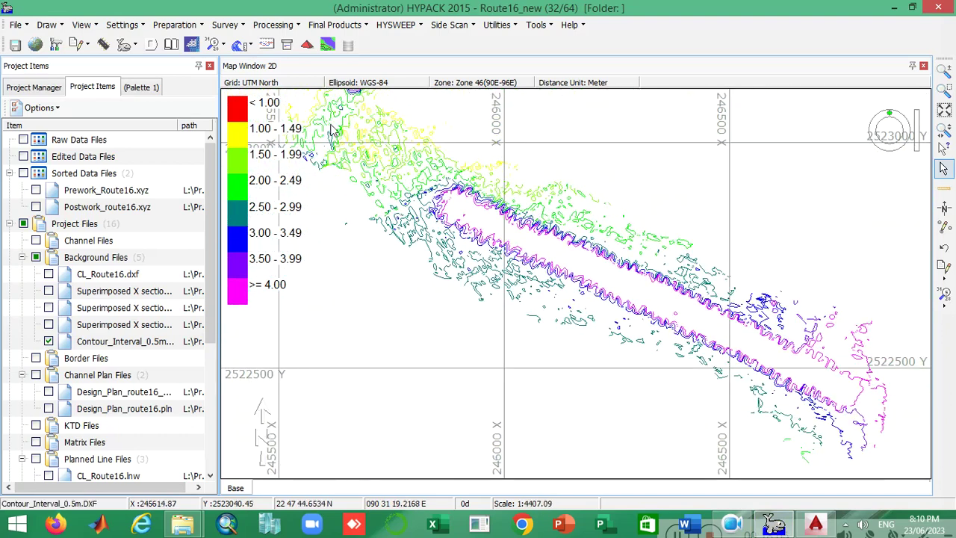
scroll(334, 131, "up", 2)
scroll(334, 131, "up", 2)
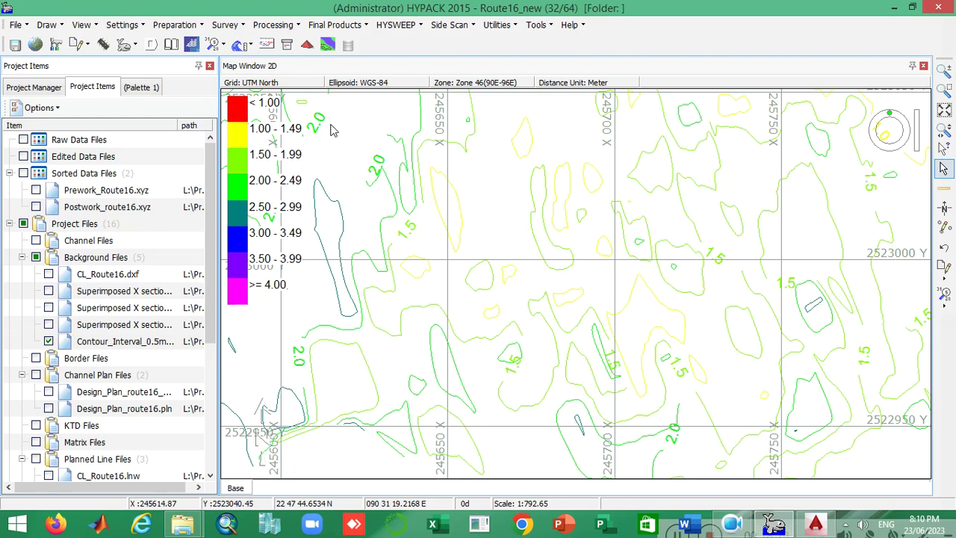
scroll(430, 219, "down", 3)
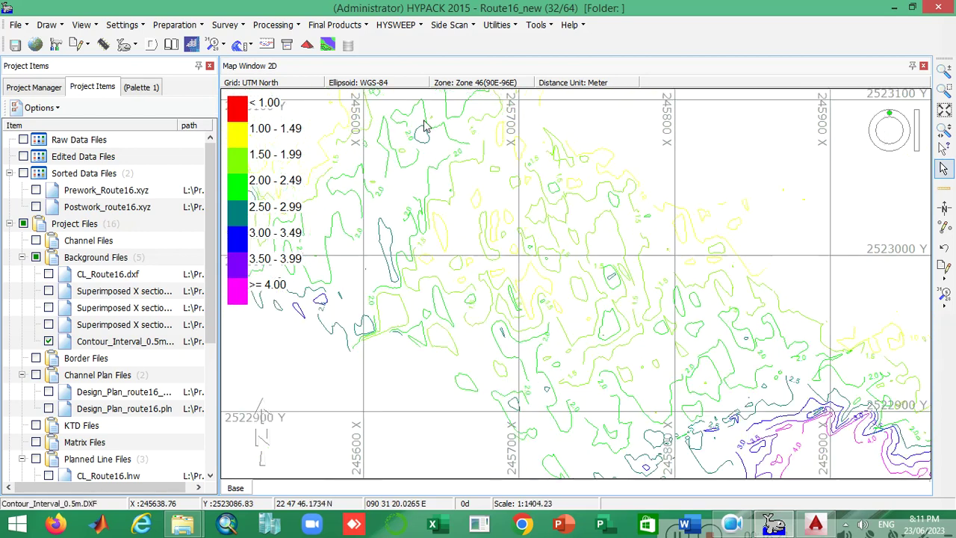
scroll(424, 125, "up", 2)
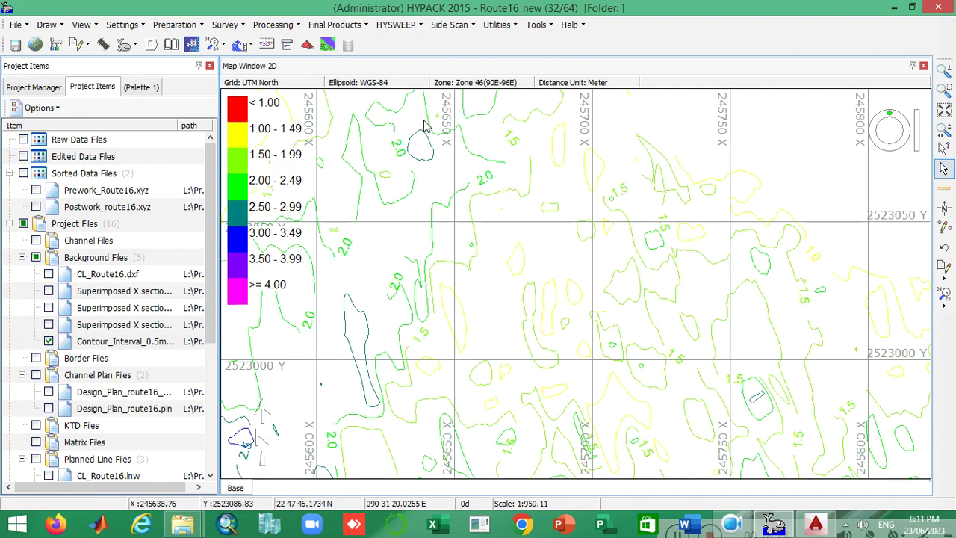
scroll(428, 163, "down", 3)
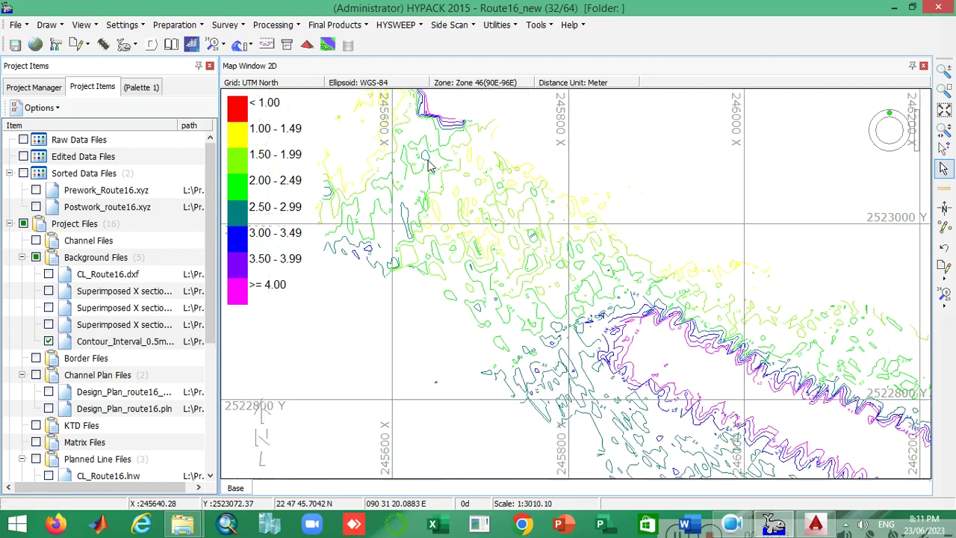
scroll(377, 148, "up", 3)
scroll(377, 148, "down", 4)
mouse_move(744, 529)
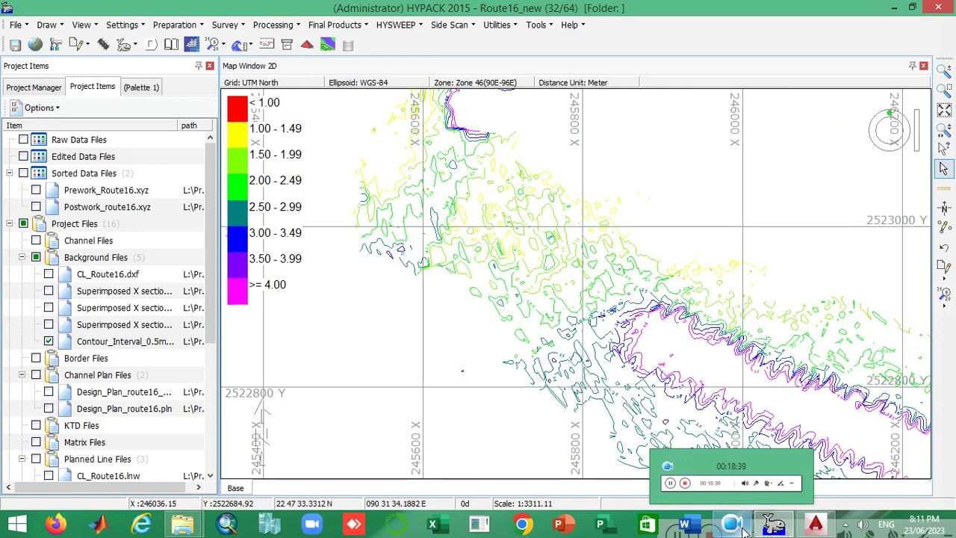
left_click(744, 529)
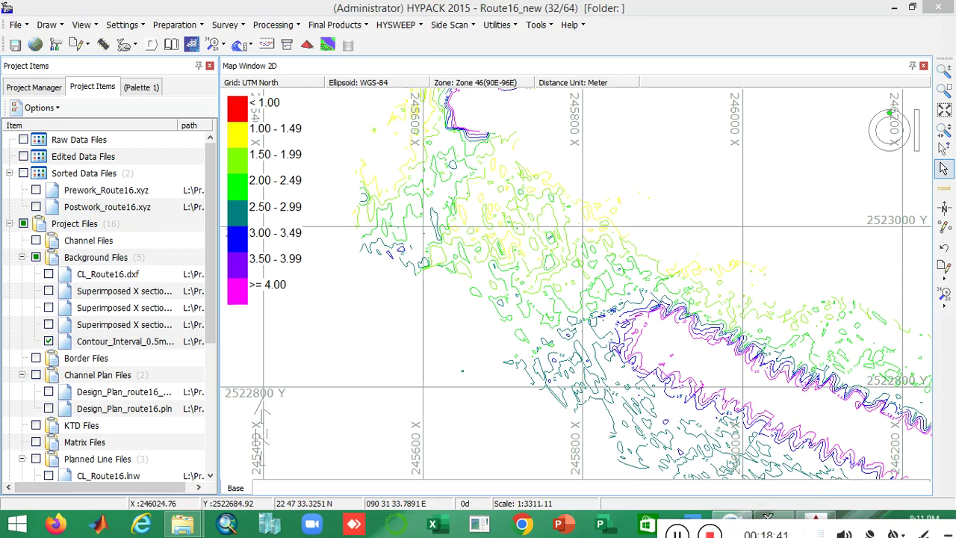